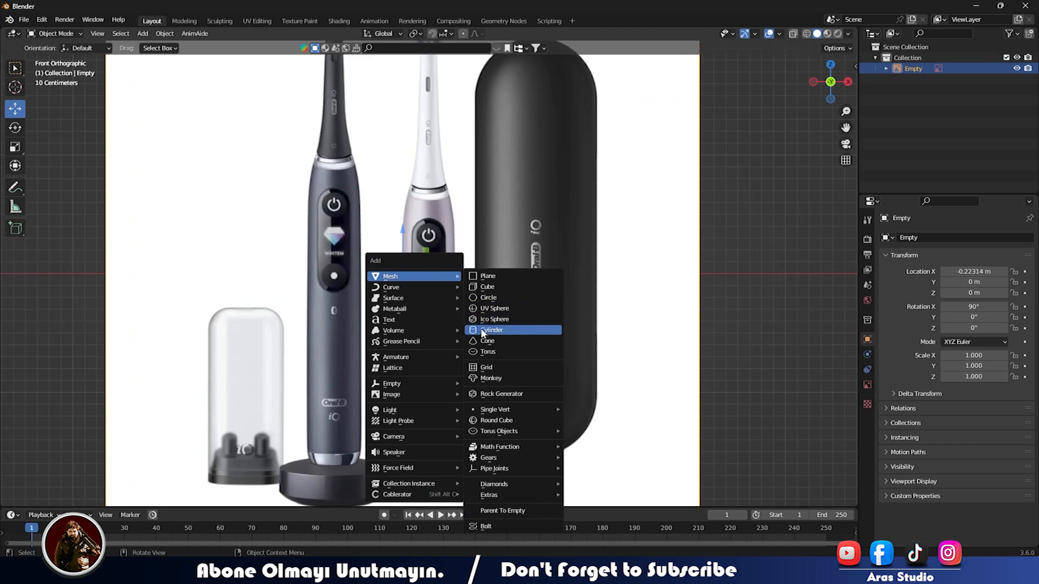
Step: Add a mesh cylinder with its cap fill type set to Nothing
left_click(40, 502)
left_click(117, 404)
left_click(118, 426)
middle_click_drag(443, 198, 421, 351)
key("KP_1")
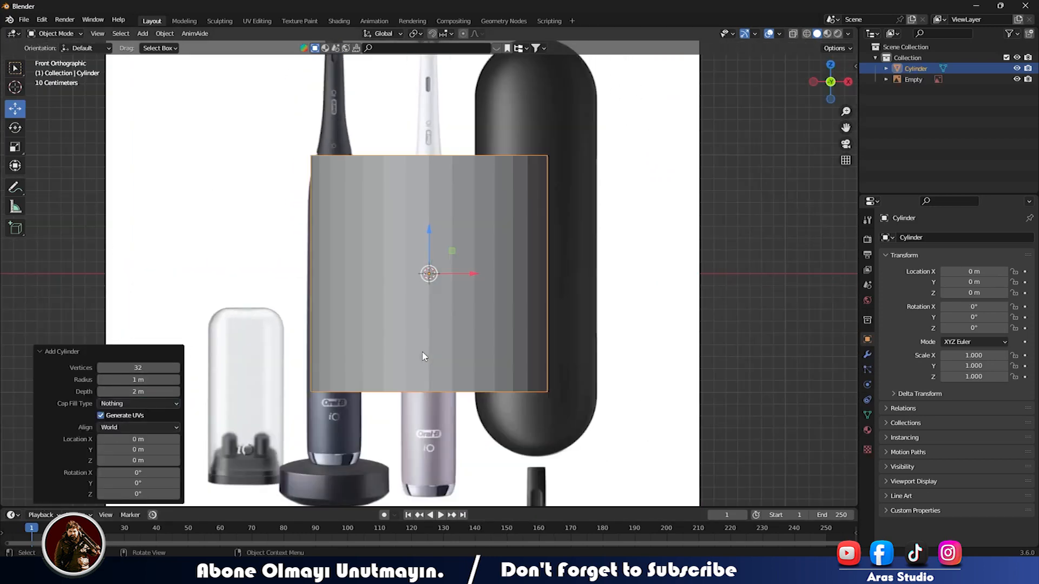
Step: Set the cylinder's depth to 0.53 m and fit its radius to the pink toothbrush handle's width
left_click_drag(137, 379, 622, 254)
left_click_drag(113, 392, 555, 268)
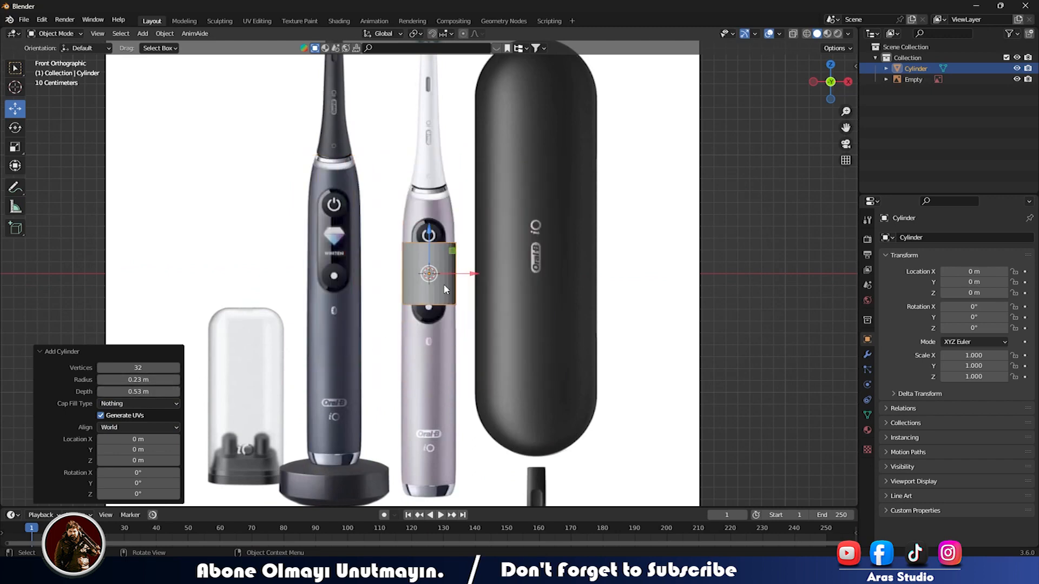
scroll(435, 297, "up", 5)
left_click_drag(112, 383, 102, 383)
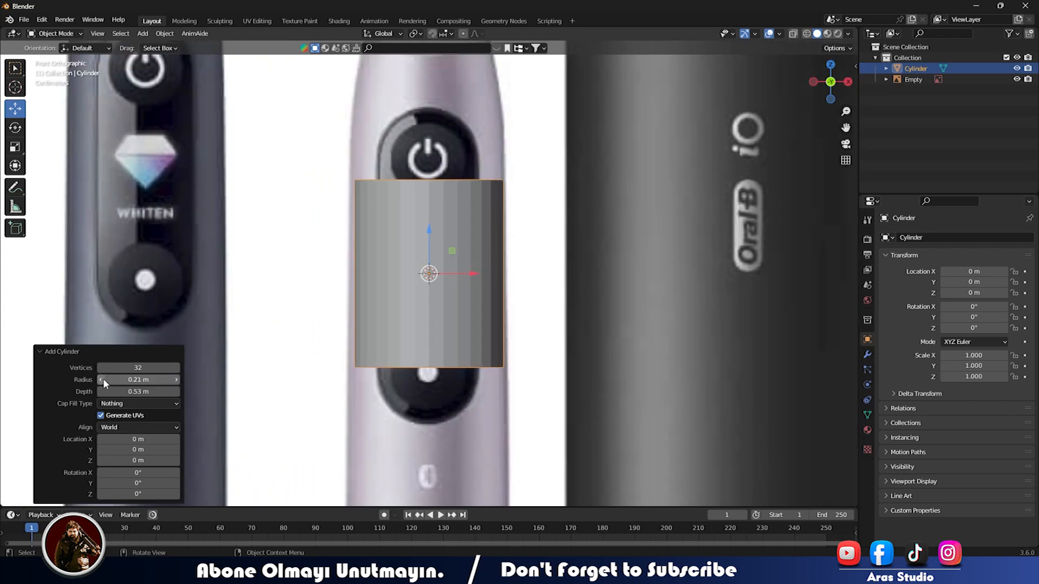
left_click(177, 379)
Step: Move the cylinder about -0.0046 m along X to centre it on the handle, and turn on X-ray display
left_click_drag(474, 276, 472, 275)
scroll(479, 282, "down", 3)
middle_click_drag(479, 286, 483, 305, "shift")
key("alt+z")
scroll(484, 305, "up", 2)
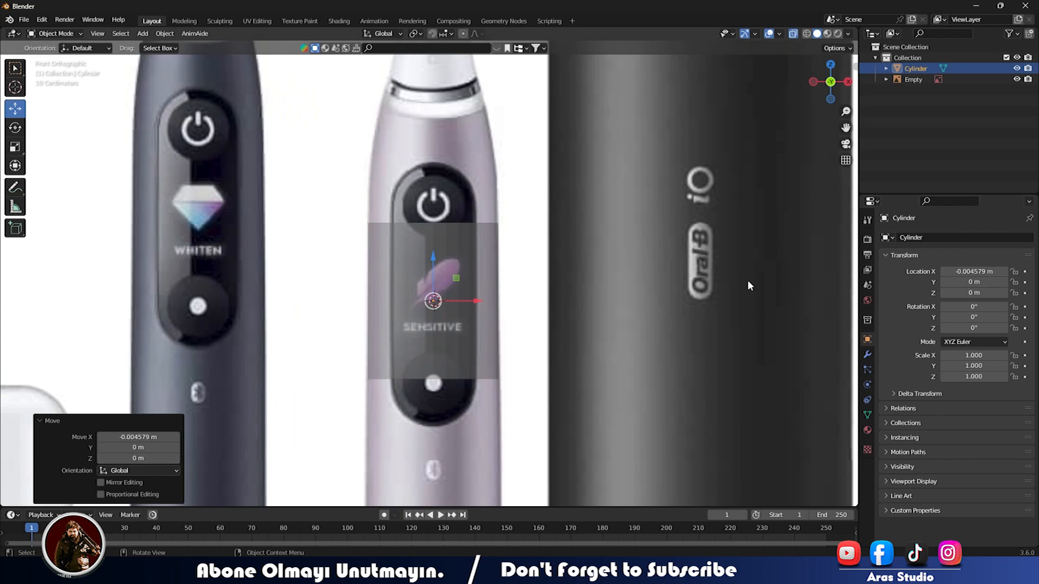
Step: Turn on the Screencast Keys display
key("n")
left_click(851, 164)
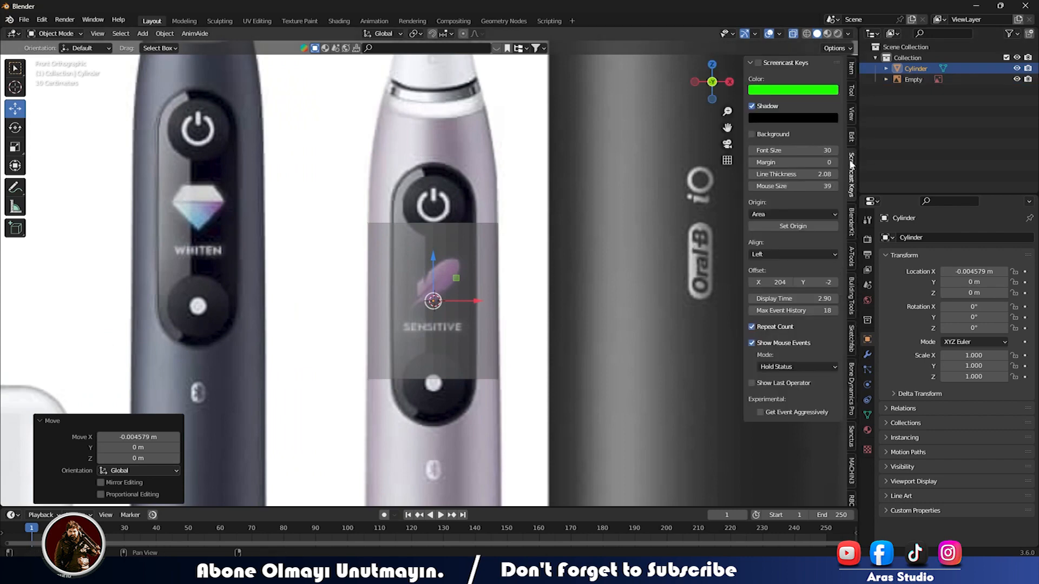
left_click(676, 263)
Step: Select the cylinder and scale it by 1.604 along Z over the handle's control area
left_click(459, 280)
middle_click_drag(459, 280, 430, 333)
left_click(410, 287)
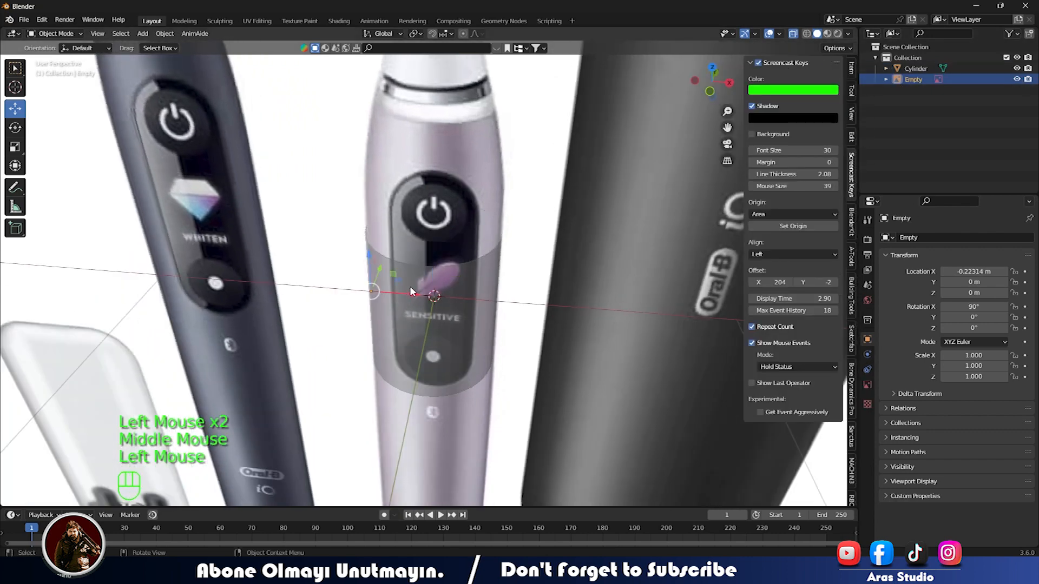
middle_click_drag(410, 285, 473, 316)
left_click(473, 316)
key("KP_1")
key("s")
key("z")
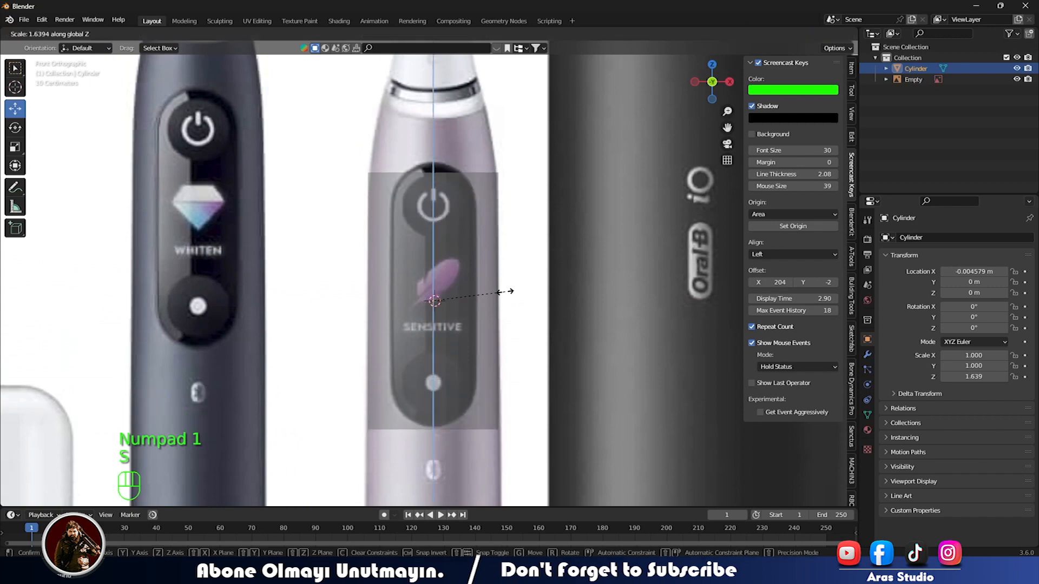
left_click(504, 297)
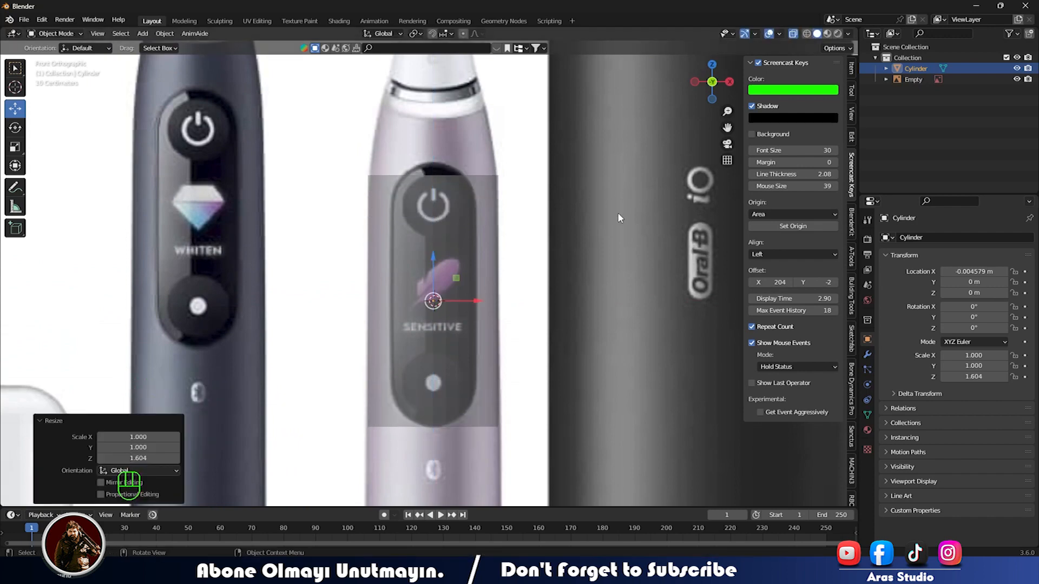
Step: Hide the sidebar and turn off X-ray display
scroll(622, 227, "up", 1)
scroll(626, 233, "down", 1)
scroll(625, 232, "up", 1)
key("n")
scroll(626, 232, "down", 1)
scroll(625, 233, "up", 1)
key("alt+z")
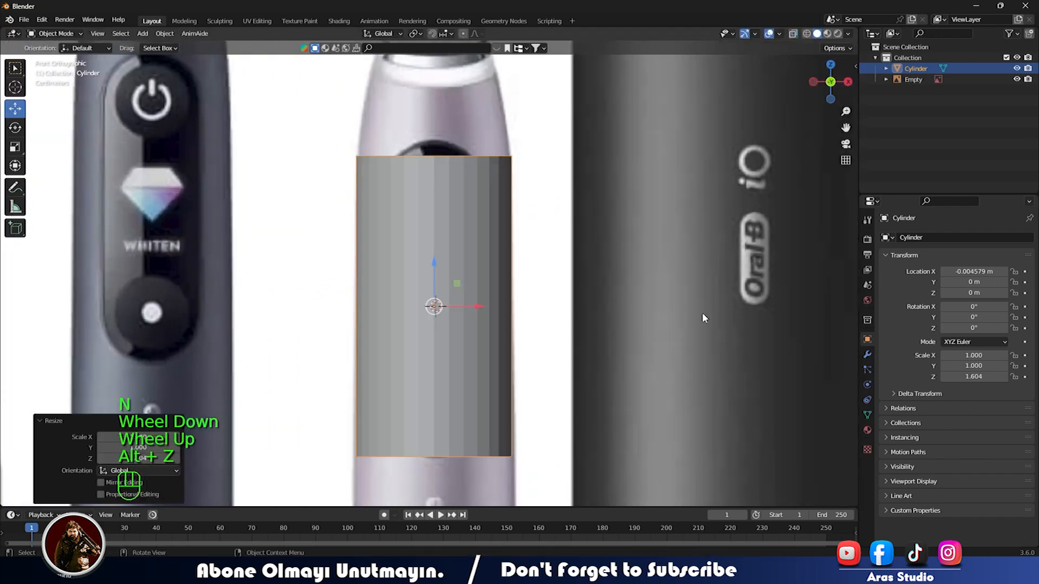
Step: Add a Subdivision modifier to the cylinder with viewport level 2 and render level 3
scroll(467, 294, "down", 1)
middle_click_drag(467, 294, 484, 187, "shift")
left_click(867, 355)
left_click(938, 238)
left_click(832, 439)
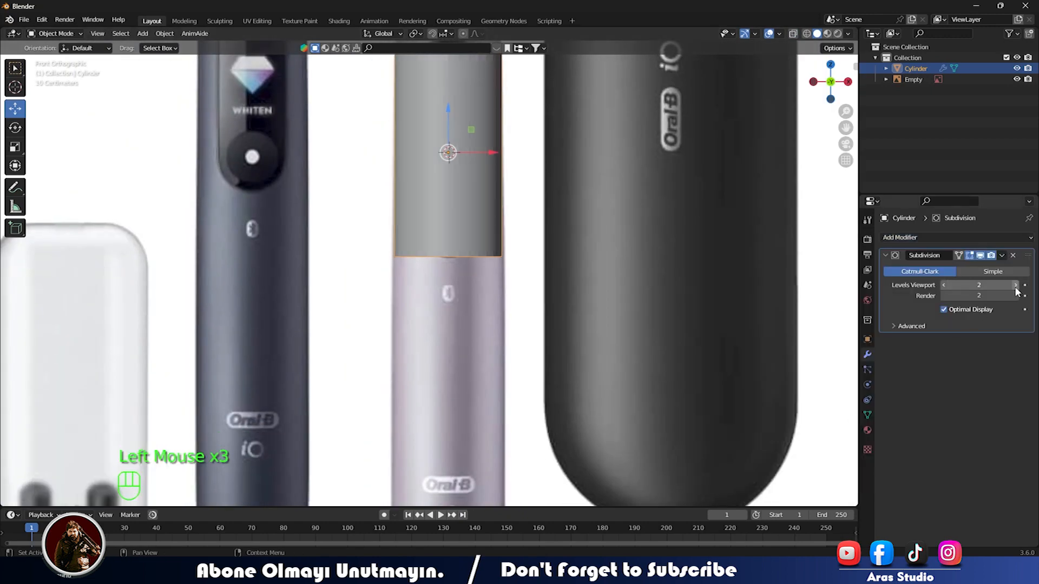
Step: In Edit Mode with X-ray on, select the cylinder's bottom ring of vertices and move it down the handle
scroll(379, 266, "up", 1)
middle_click_drag(378, 267, 378, 368, "shift")
left_click(449, 243)
key("Tab")
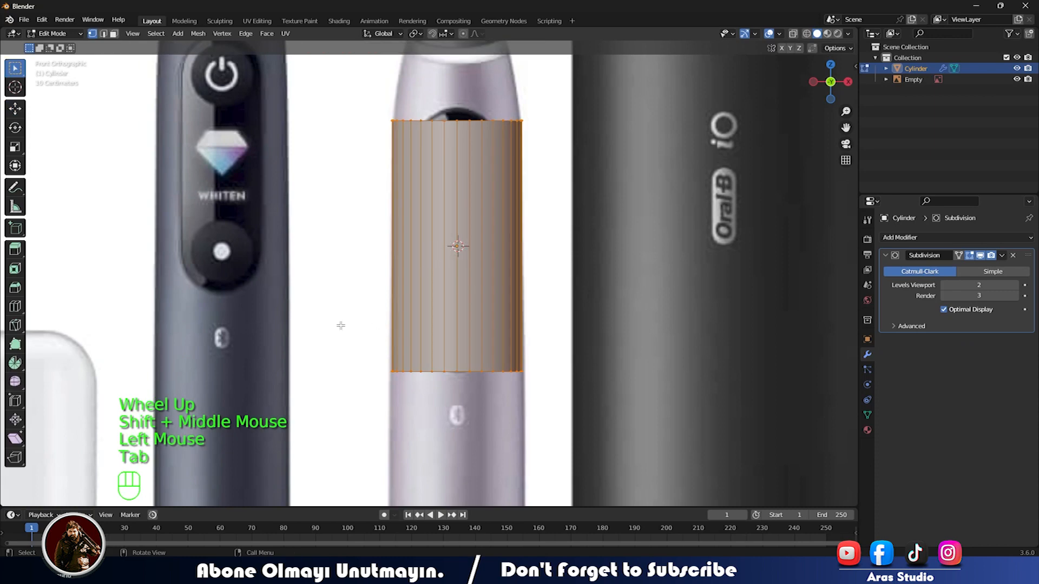
key("alt+z")
left_click_drag(350, 347, 573, 410)
middle_click_drag(573, 410, 600, 216, "shift")
scroll(600, 216, "up", 1)
scroll(601, 216, "down", 2)
key("g")
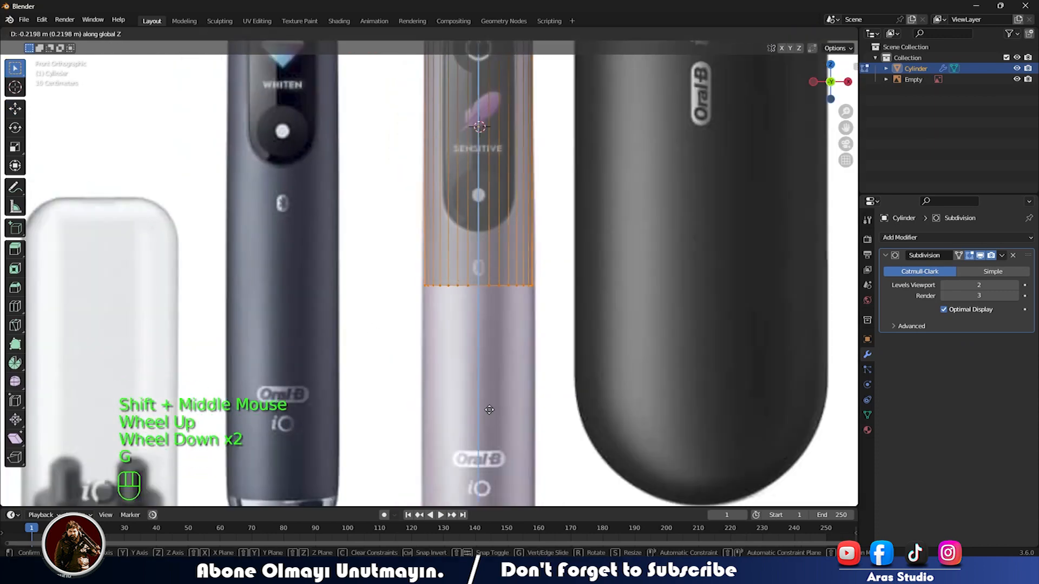
left_click(511, 433)
Step: Scale the bottom ring by 1.042 and move it down along Z to the edge of the handle's chrome base
key("s")
middle_click_drag(510, 434, 529, 236, "shift")
left_click(533, 324)
scroll(532, 323, "down", 2)
key("g")
key("z")
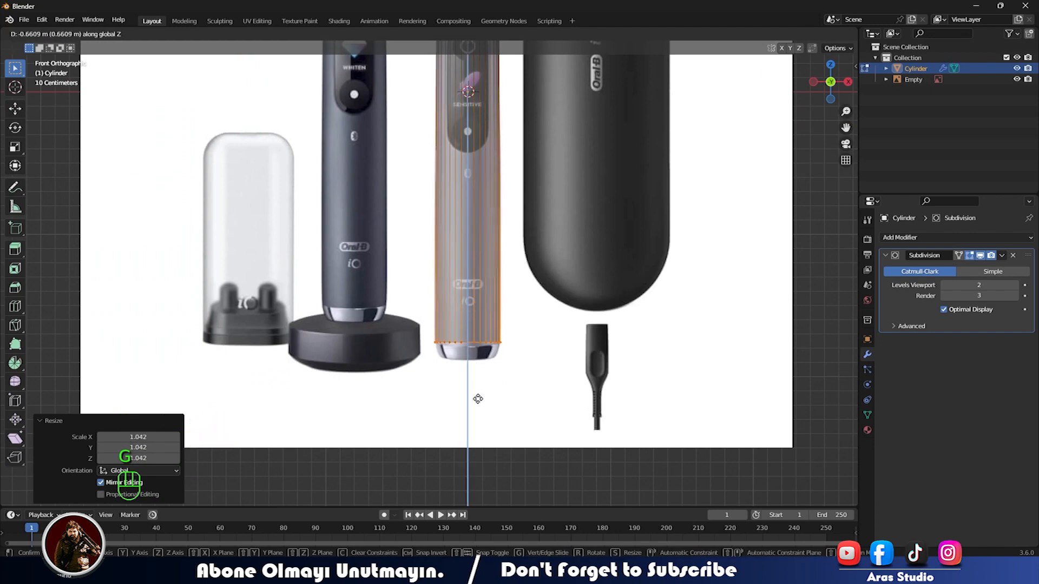
mouse_move(478, 401)
middle_mouse_down("shift")
mouse_move(487, 346)
mouse_move(541, 325)
middle_mouse_up("shift")
Step: Select the cylinder's top ring and raise it about 0.047 m along Z to the top of the control panel
scroll(487, 346, "up", 4)
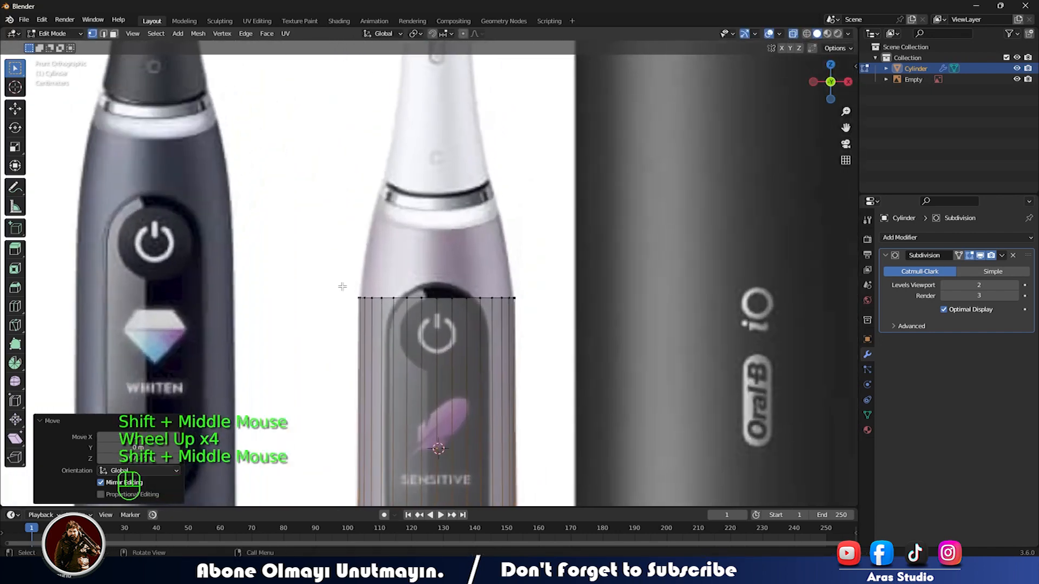
left_click(554, 322)
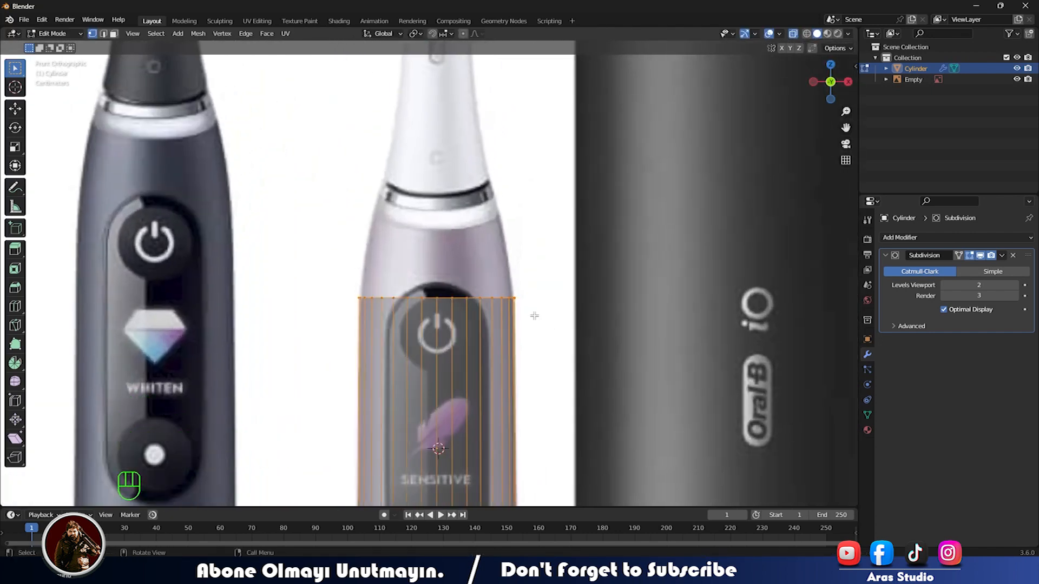
key("g")
key("z")
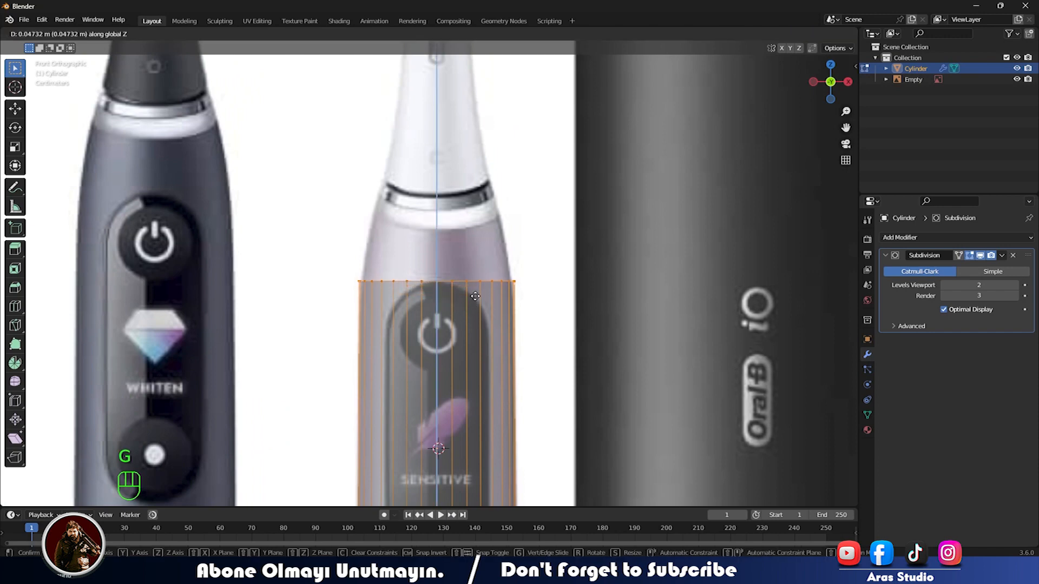
left_click(475, 295)
Step: Extrude the top ring up about 0.2 m and scale it down to match the handle's tapered shoulder
key("e")
left_click(552, 229)
key("s")
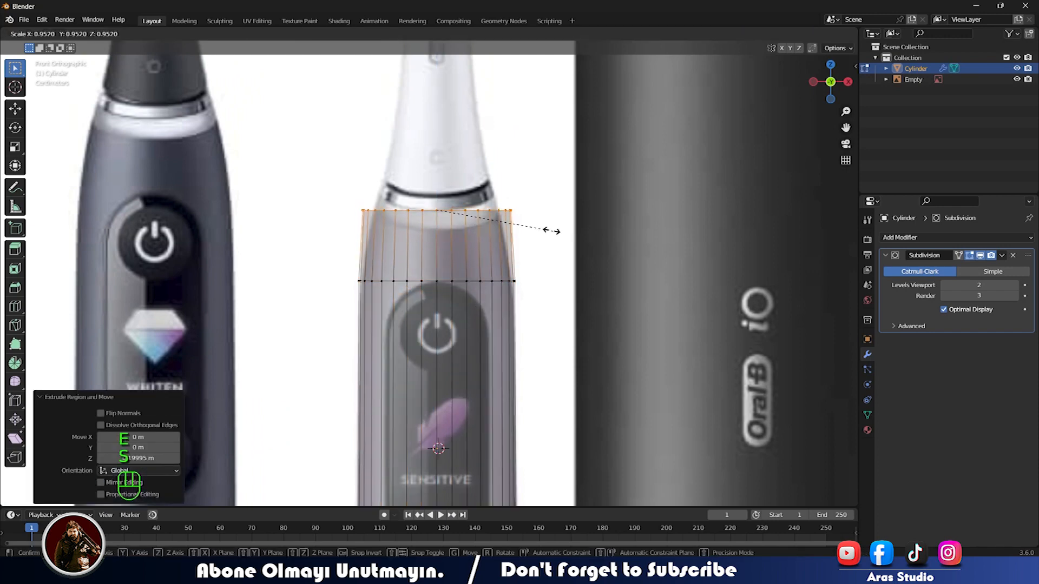
left_click(535, 229)
scroll(534, 227, "up", 2)
middle_click_drag(461, 232, 463, 371, "shift")
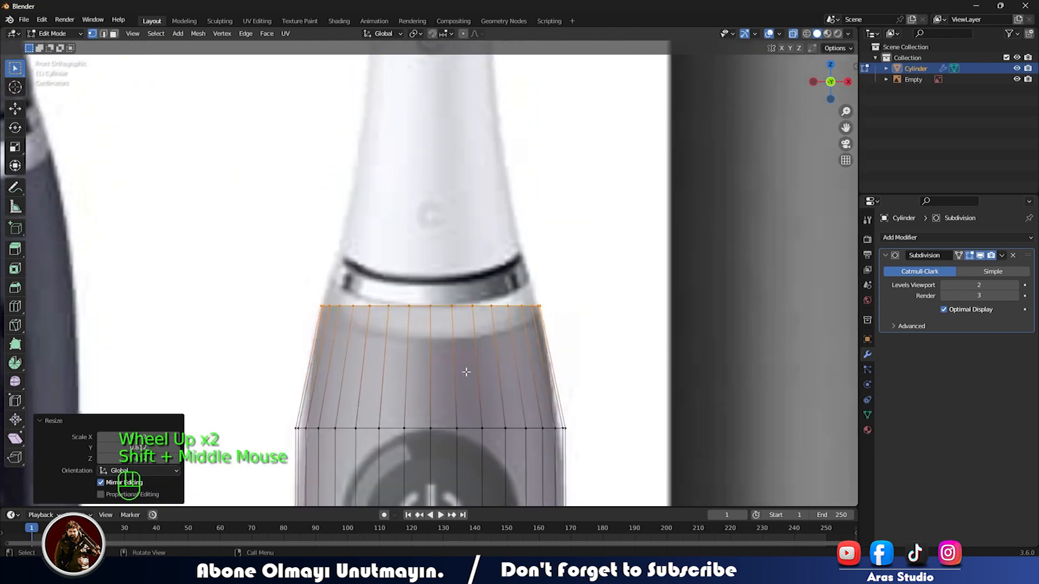
Step: Raise the new top ring slightly along Z to the chrome collar and fine-tune its scale to the outline
key("g")
key("z")
right_click(456, 339)
key("s")
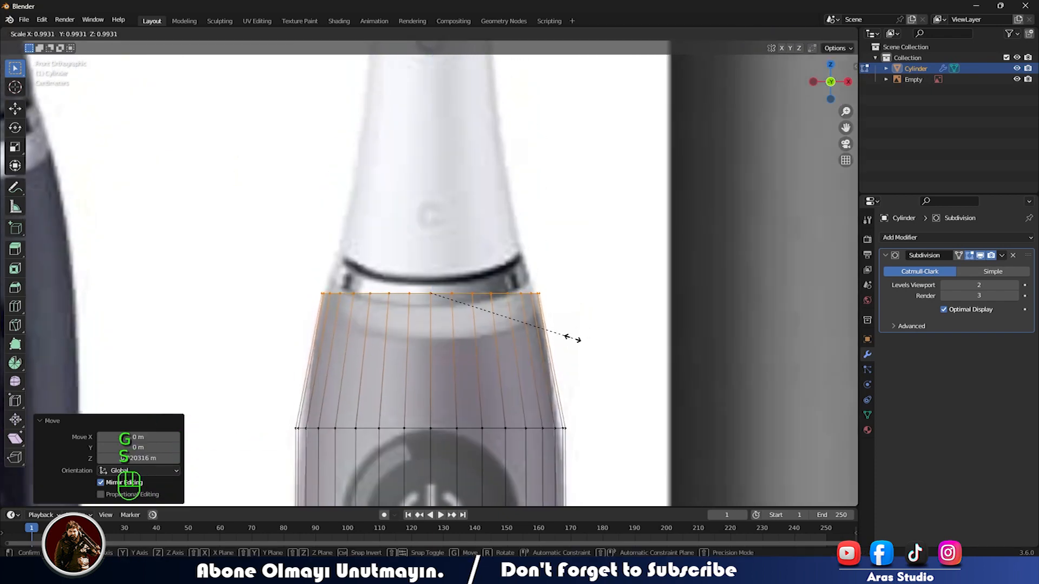
left_click(572, 338)
Step: Extrude the ring above the collar, lower it onto the head's flared base and scale it by 0.703
middle_click_drag(509, 319, 512, 430, "shift")
key("e")
left_click(517, 165)
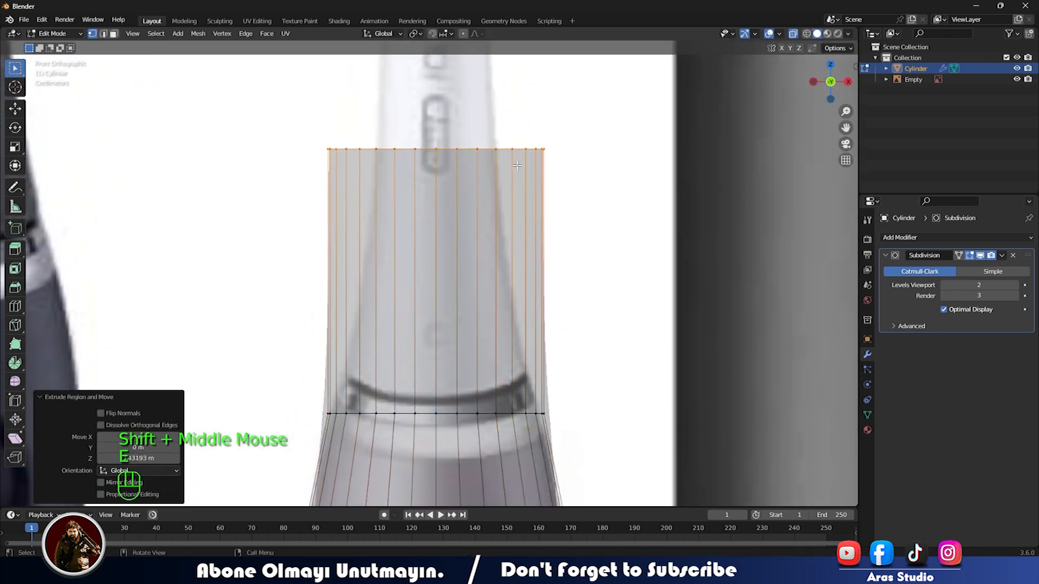
key("g")
left_click(519, 311)
key("s")
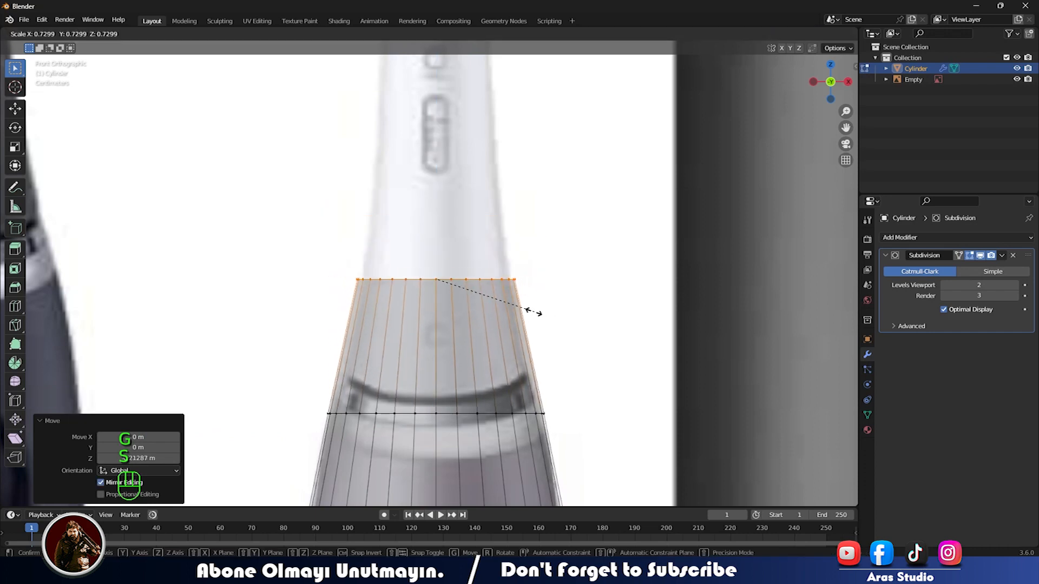
left_click(530, 311)
Step: Extrude the top ring up about 0.46 m past the head's logo and scale it to the neck's width
middle_click_drag(504, 213, 509, 394, "shift")
key("e")
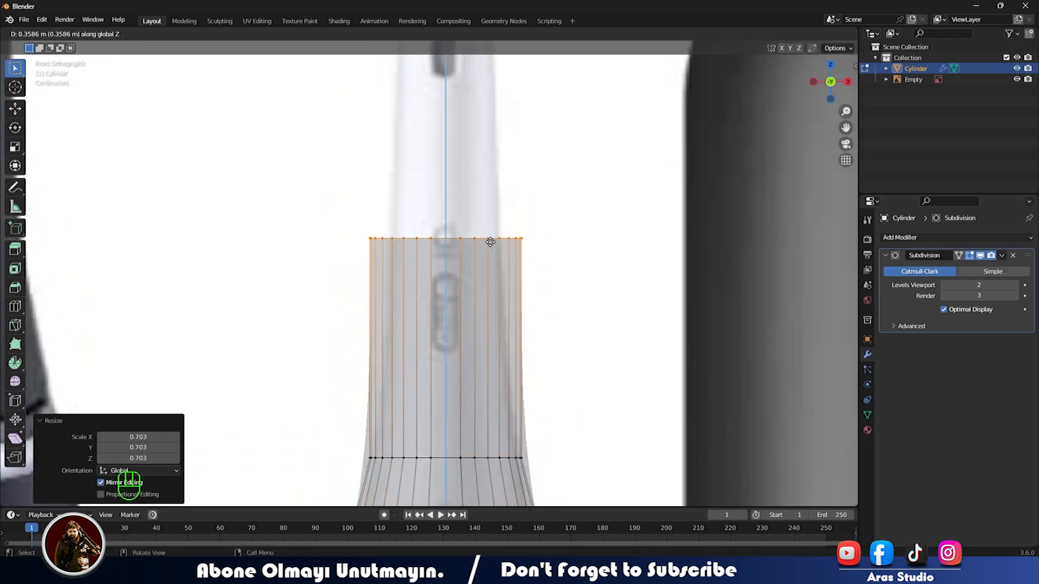
left_click(569, 220)
key("s")
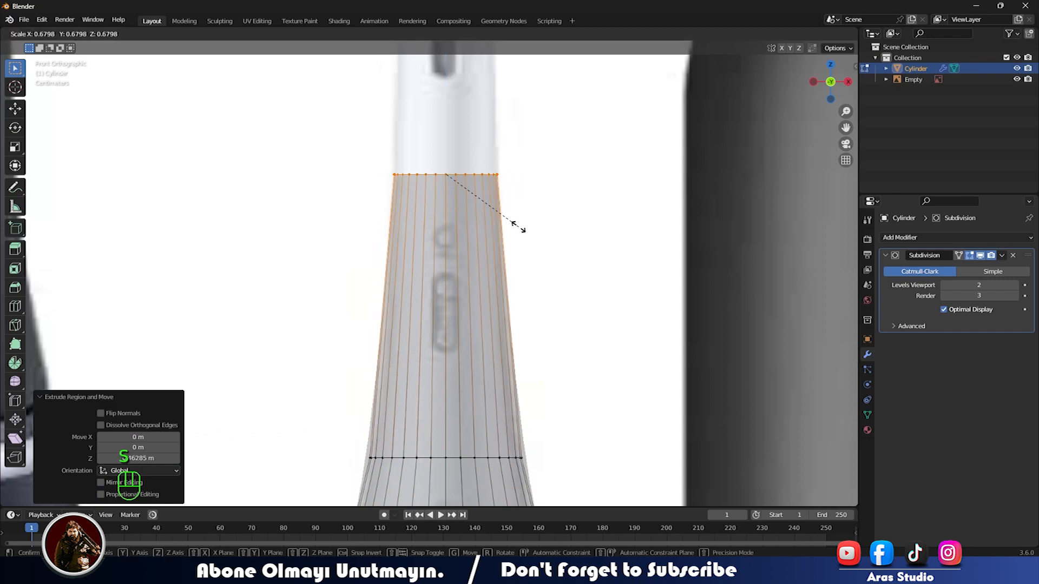
left_click(514, 224)
Step: Select the edge loop below the logo and scale it in to follow the head's flared outline
left_click(374, 458, "alt")
key("s")
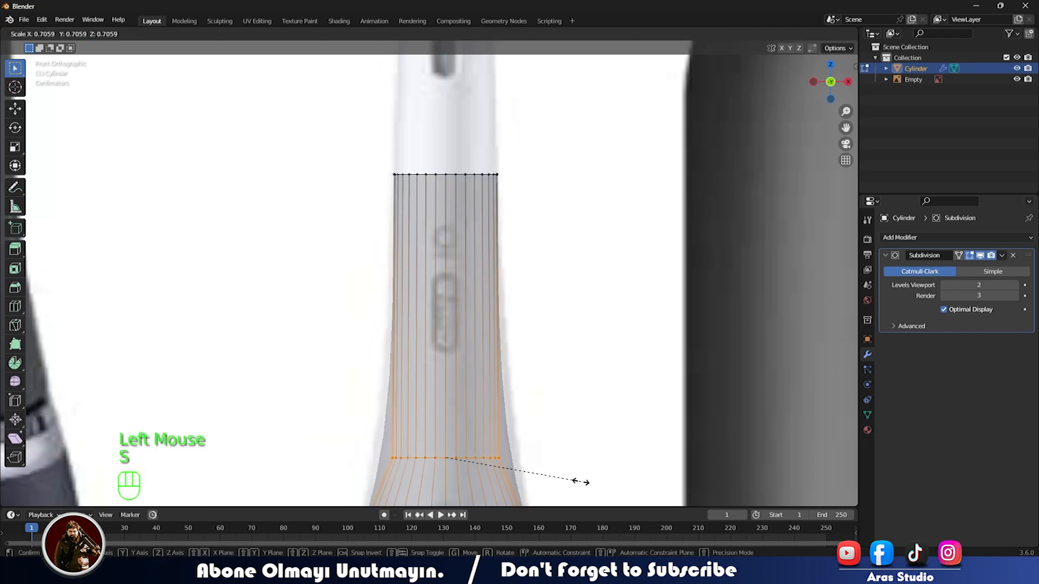
left_click(598, 480)
Step: Return to Object Mode, turn off X-ray and shade the cylinder smooth with Auto Smooth
middle_click_drag(599, 480, 598, 204, "shift")
scroll(595, 233, "up", 1)
scroll(593, 243, "down", 1)
key("Tab")
scroll(592, 265, "down", 1)
key("alt+z")
middle_click_drag(590, 263, 387, 273)
left_click(471, 354)
right_click(470, 353)
left_click(470, 345)
Step: In Edit Mode with X-ray on, select the topmost ring and move it up the neck past the small slot
key("KP_1")
scroll(552, 304, "down", 2)
scroll(386, 273, "up", 1)
scroll(388, 265, "down", 1)
scroll(397, 232, "up", 1)
middle_click_drag(406, 219, 492, 356, "shift")
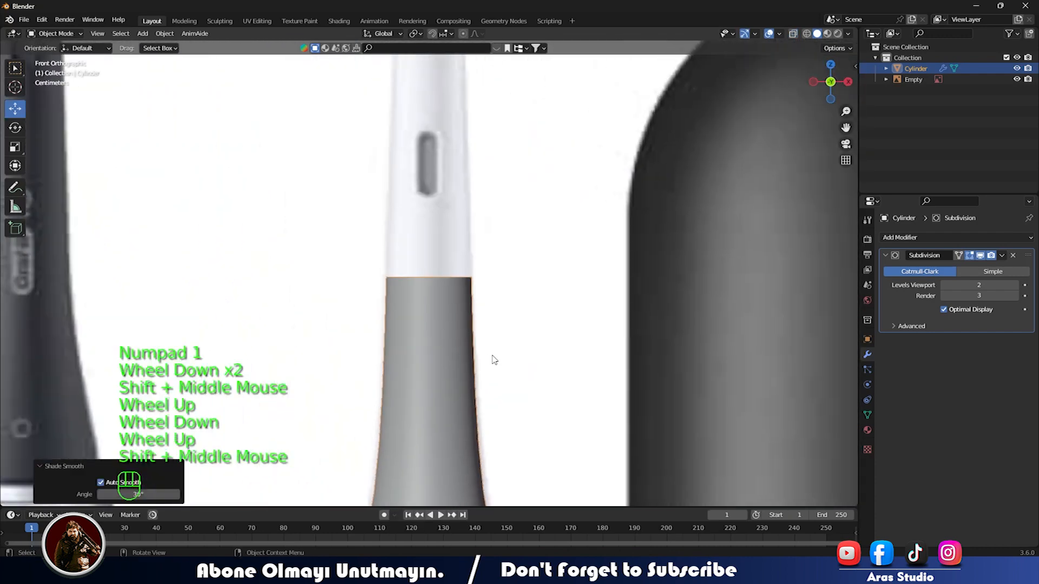
key("KP_1")
scroll(457, 354, "up", 2)
key("Tab")
key("alt+z")
left_click_drag(262, 230, 530, 303)
middle_click_drag(530, 303, 506, 362, "shift")
scroll(506, 362, "down", 2)
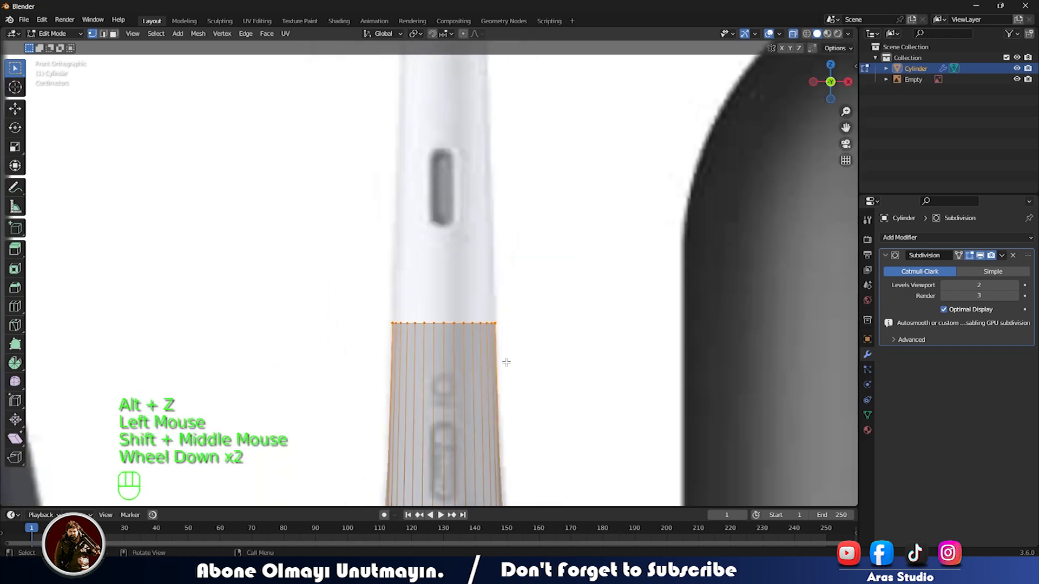
key("g")
left_click(510, 125)
Step: Scale the top ring by 0.826 and raise it about 0.109 m along Z to the base of the bristle head
middle_click_drag(510, 125, 514, 292, "shift")
key("s")
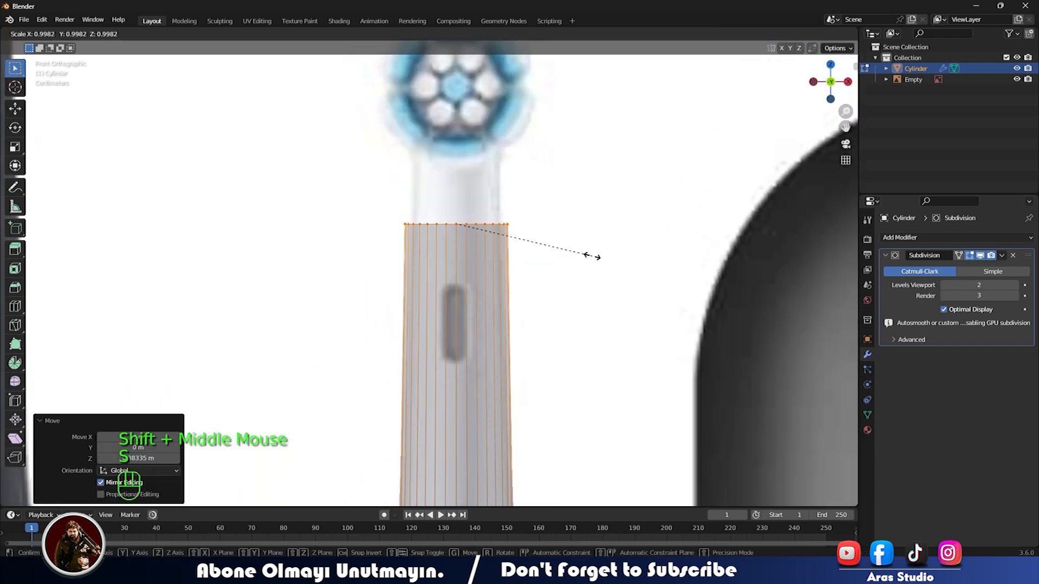
left_click(567, 256)
middle_click_drag(535, 232, 539, 315, "shift")
key("g")
key("z")
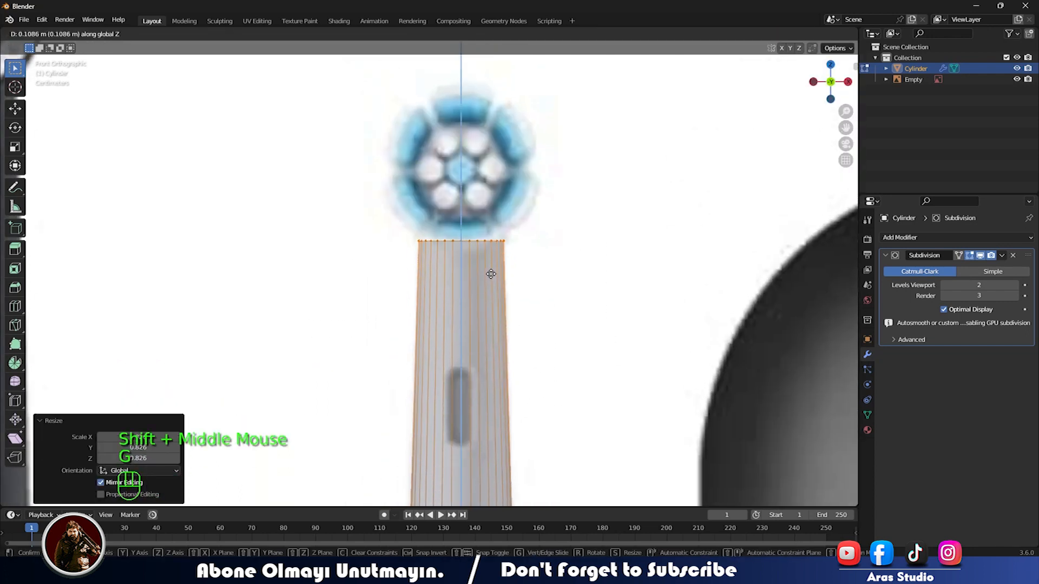
left_click(491, 274)
Step: Scale the top ring by 0.936 and narrow it further to match the neck below the bristles
key("s")
left_click(578, 290)
key("alt+z")
key("alt+z")
key("s")
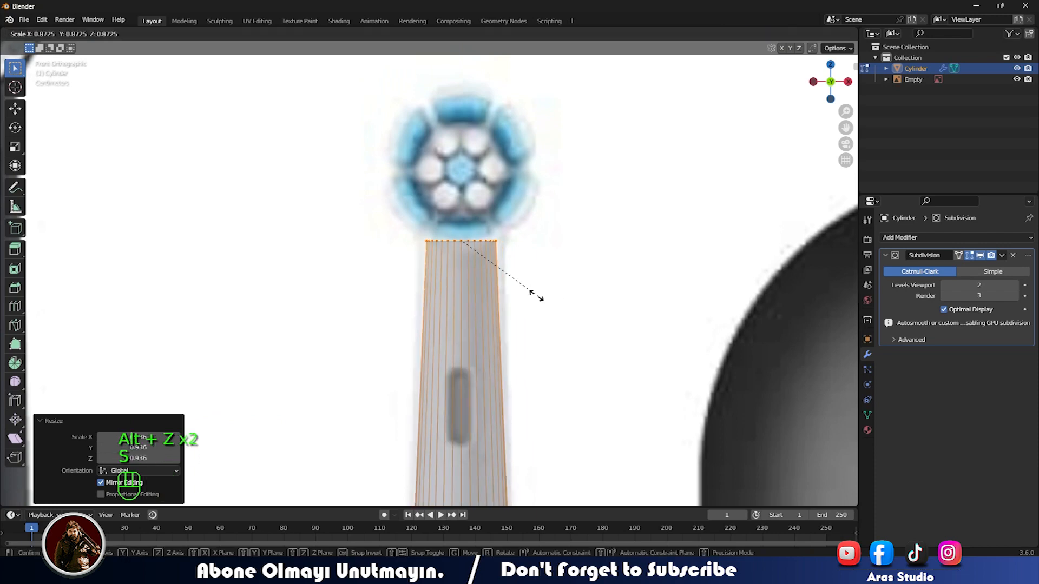
left_click(555, 294)
Step: Insert an edge loop around the neck and slide it to just below the small slot
scroll(556, 297, "down", 2)
key("Tab")
mouse_move(556, 301)
middle_mouse_down("shift")
mouse_move(511, 147)
mouse_move(500, 487)
mouse_move(497, 317)
middle_mouse_up("shift")
scroll(511, 147, "up", 3)
scroll(511, 147, "down", 1)
key("Tab")
key("ctrl+r")
left_click(493, 345)
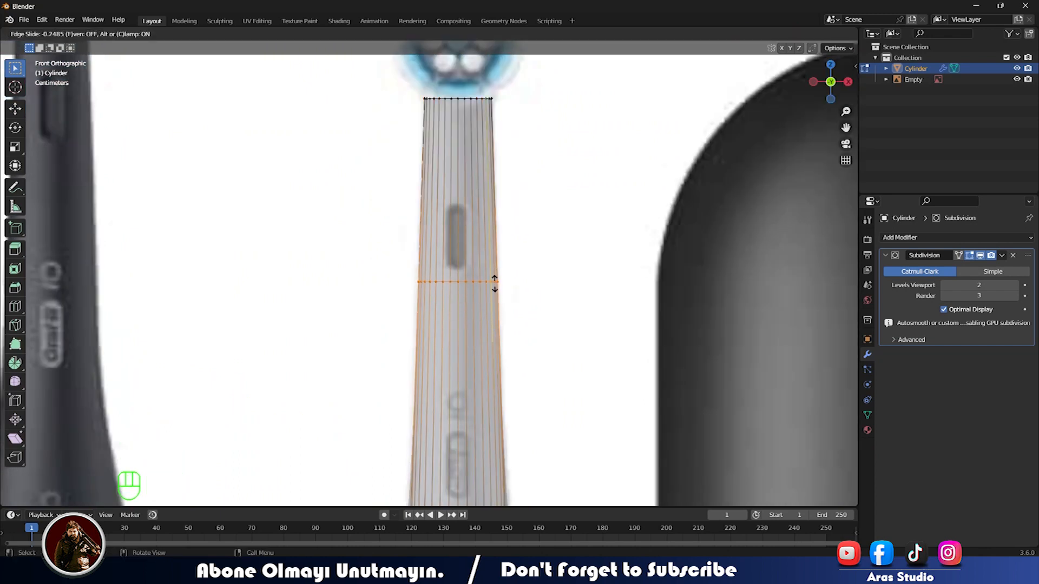
left_click(496, 271)
Step: Insert another edge loop around the neck and slide it to just above the small slot
key("ctrl+r")
left_click(492, 184)
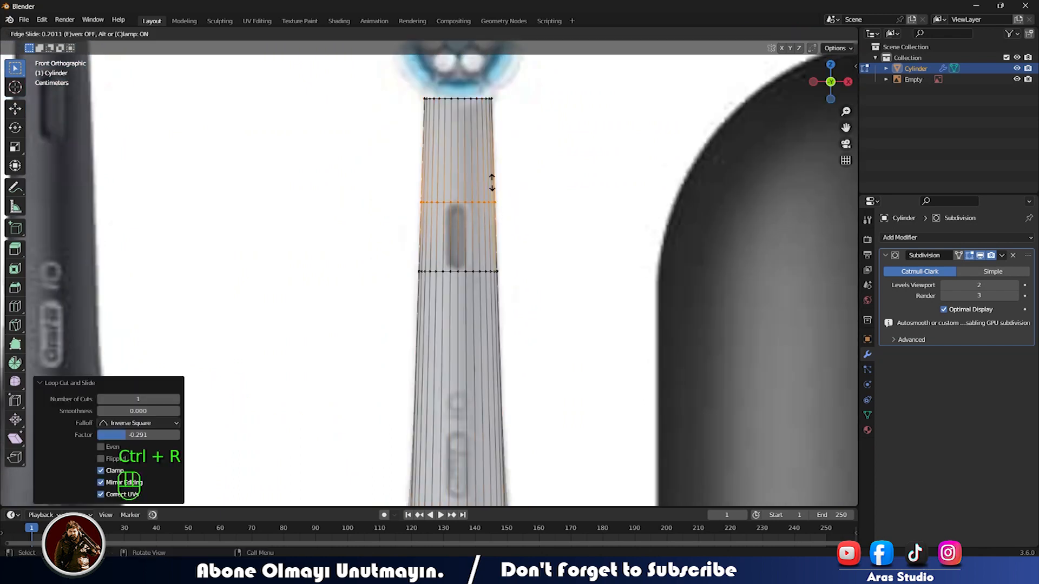
left_click(493, 180)
scroll(494, 216, "up", 5)
middle_click_drag(493, 227, 454, 334, "shift")
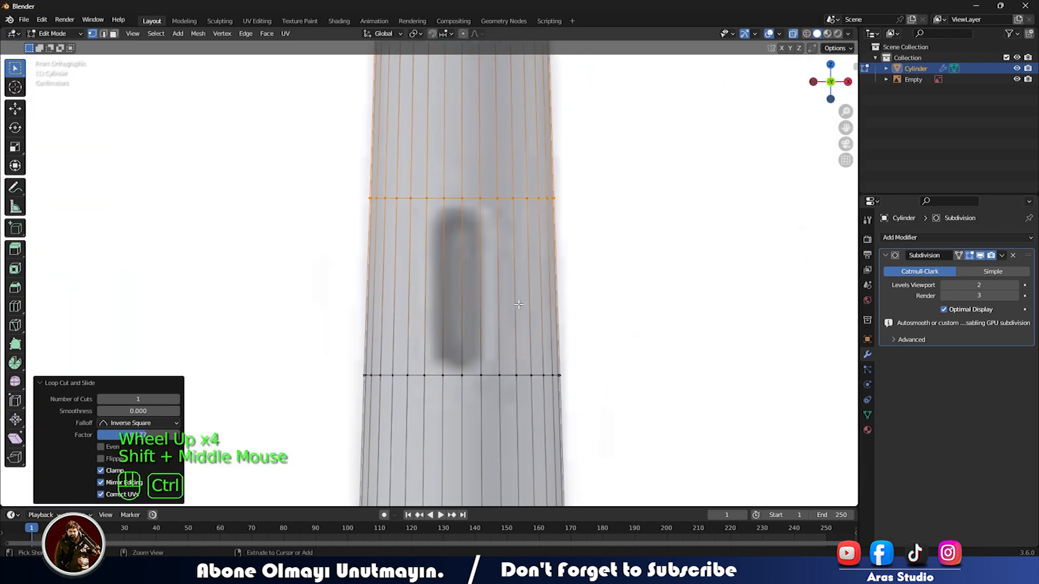
Step: Add seven evenly spaced loop cuts between the two edge loops bounding the slot
key("ctrl+r")
scroll(518, 305, "up", 2)
scroll(518, 305, "up", 3)
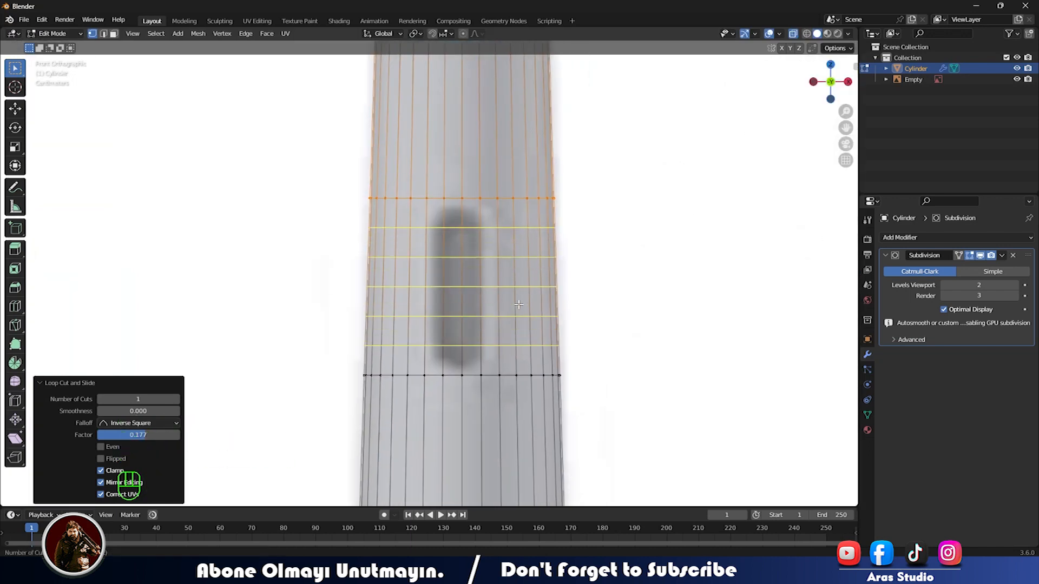
scroll(518, 305, "up", 1)
left_click(519, 304)
scroll(517, 304, "up", 2)
middle_click_drag(516, 304, 476, 309, "shift")
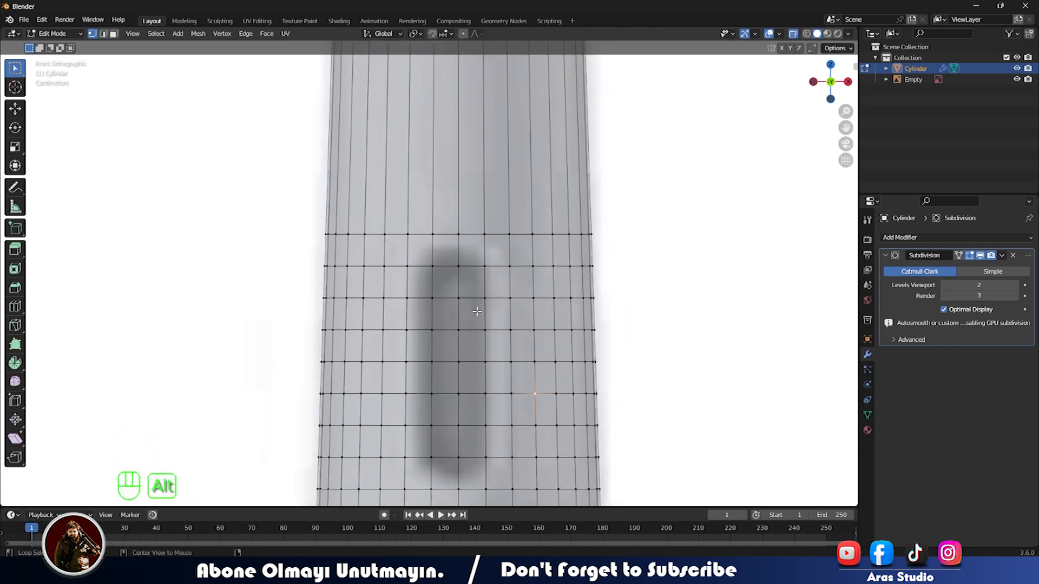
Step: Knife-cut diagonals across both upper corners of a three-column outline around the neck's small slot
key("alt+z")
key("alt+z")
key("k")
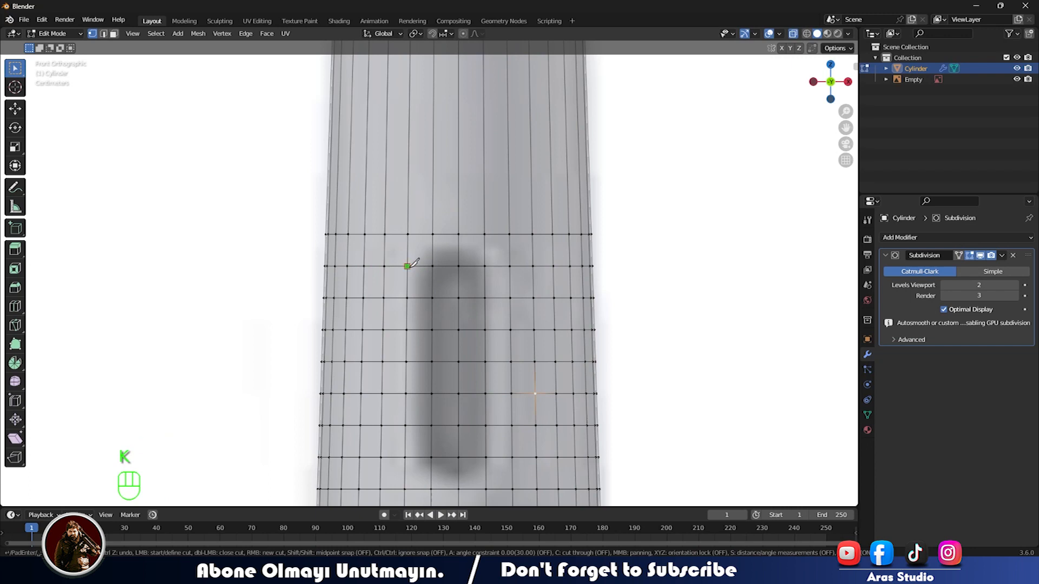
left_click(433, 233)
key("Return")
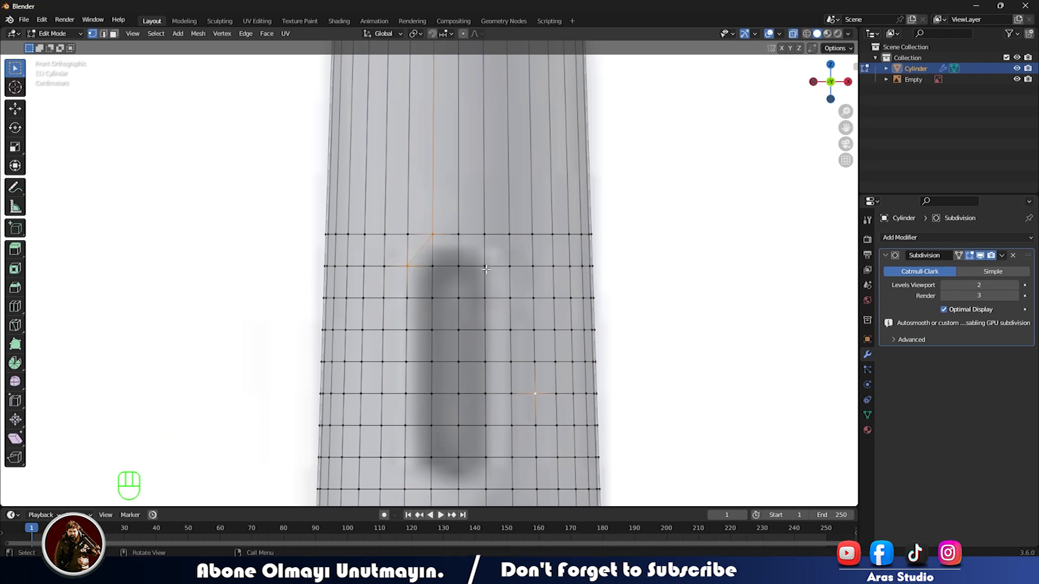
key("k")
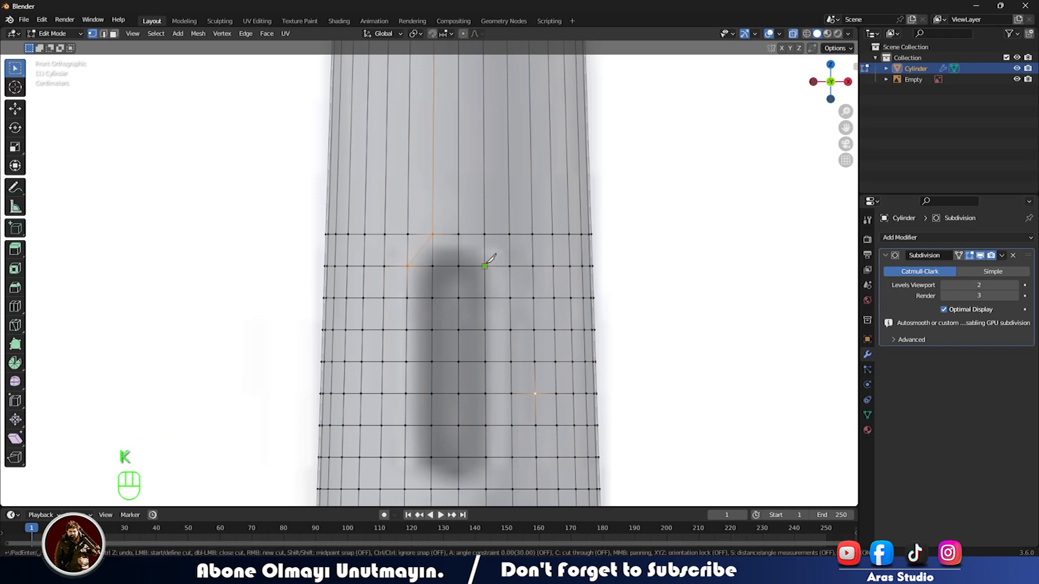
left_click(459, 234)
key("Return")
Step: Knife-cut matching diagonals across both lower corners of the three-column slot outline
middle_click_drag(430, 454, 444, 350, "shift")
key("k")
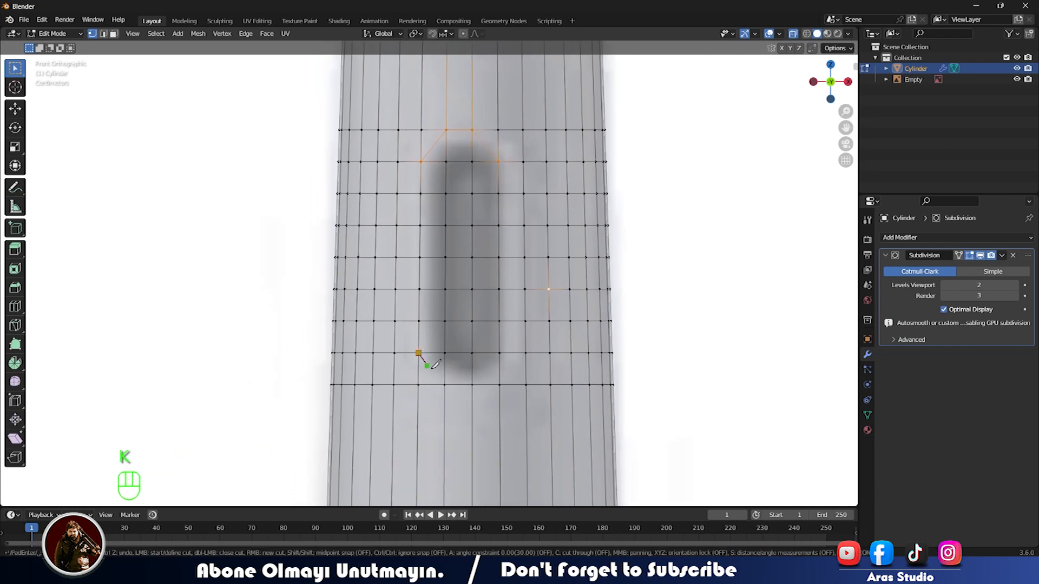
left_click(444, 384)
key("Return")
key("k")
scroll(499, 351, "down", 1)
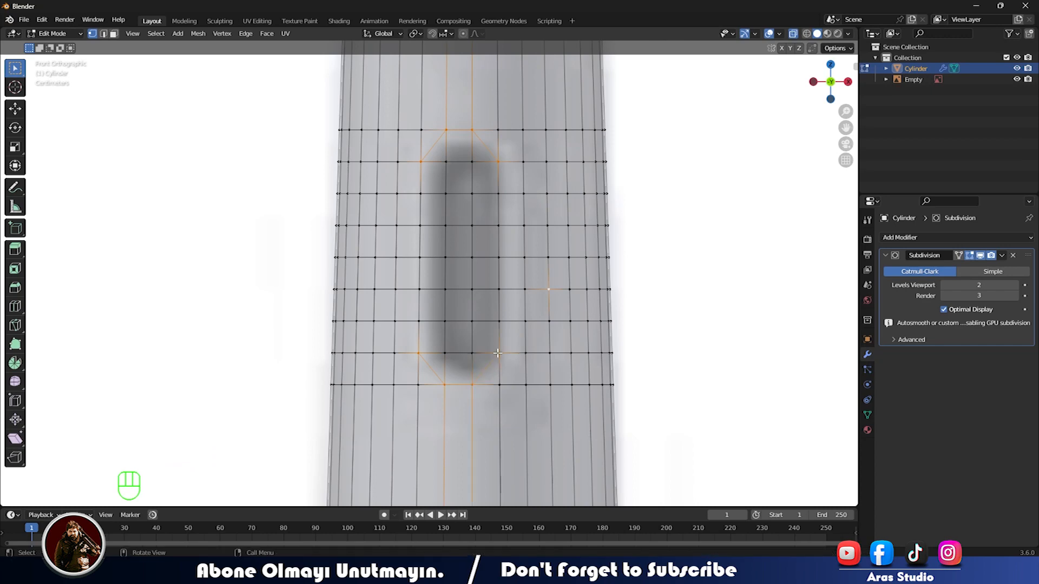
key("space")
key("space")
key("alt+z")
Step: Inset the faces inside the three-column slot outline and extrude them to form a recess
scroll(521, 341, "down", 2)
middle_click_drag(520, 340, 335, 371)
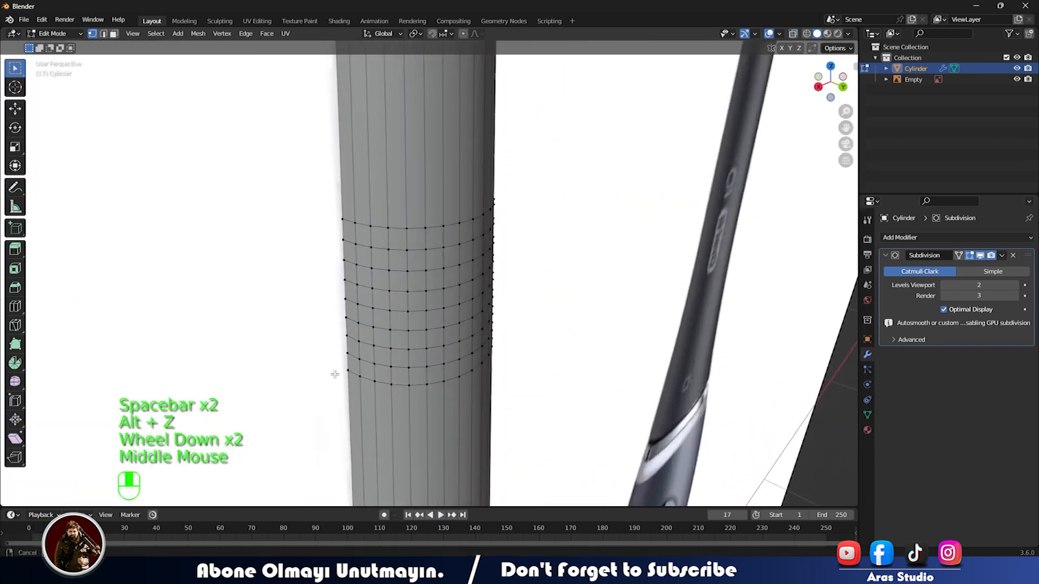
key("KP_1")
scroll(335, 373, "up", 2)
left_click(110, 34)
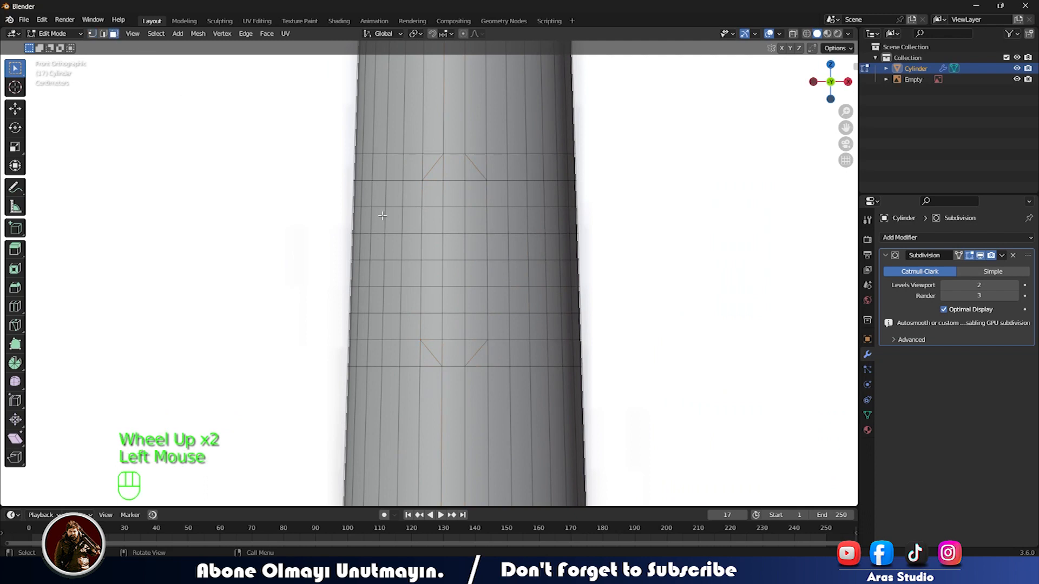
scroll(468, 261, "up", 1)
scroll(468, 262, "down", 2)
mouse_move(488, 243)
middle_mouse_down()
mouse_move(454, 303)
mouse_move(431, 306)
mouse_move(489, 280)
mouse_move(450, 304)
middle_mouse_up()
key("i")
left_click(533, 236)
key("z")
key("e")
left_click(453, 299)
Step: Undo the slot's extrusion, inset and diagonal corner cuts, back to the plain loop-cut grid
key("Tab")
scroll(483, 281, "up", 2)
key("Tab")
key("ctrl+z")
key("ctrl+z")
key("ctrl+z")
key("ctrl+z")
key("ctrl+z")
key("ctrl+z")
key("ctrl+z")
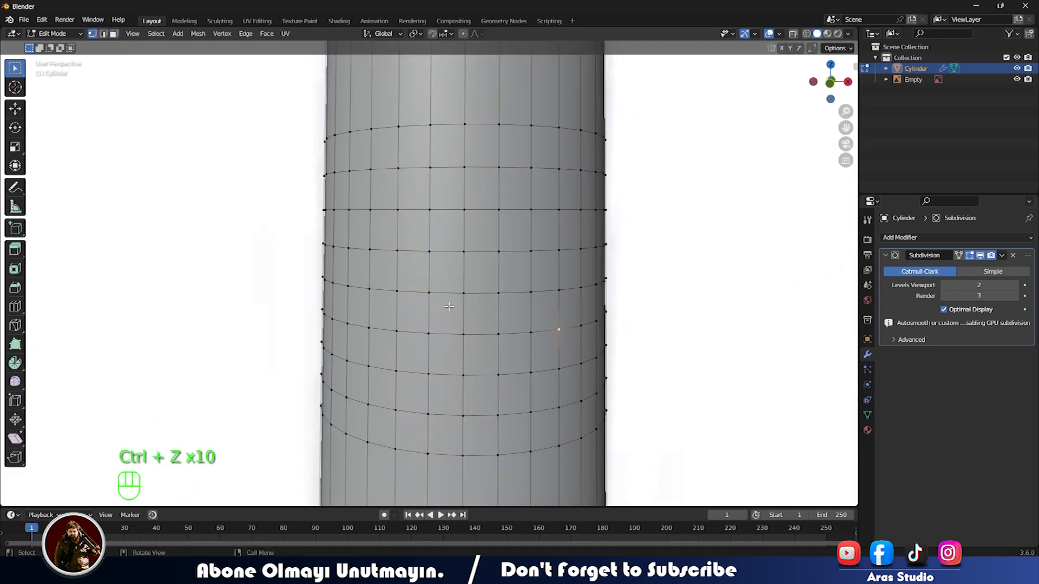
Step: Knife-cut diagonals across both upper corners of a wider, four-column outline around the slot in the reference
key("KP_1")
key("alt+z")
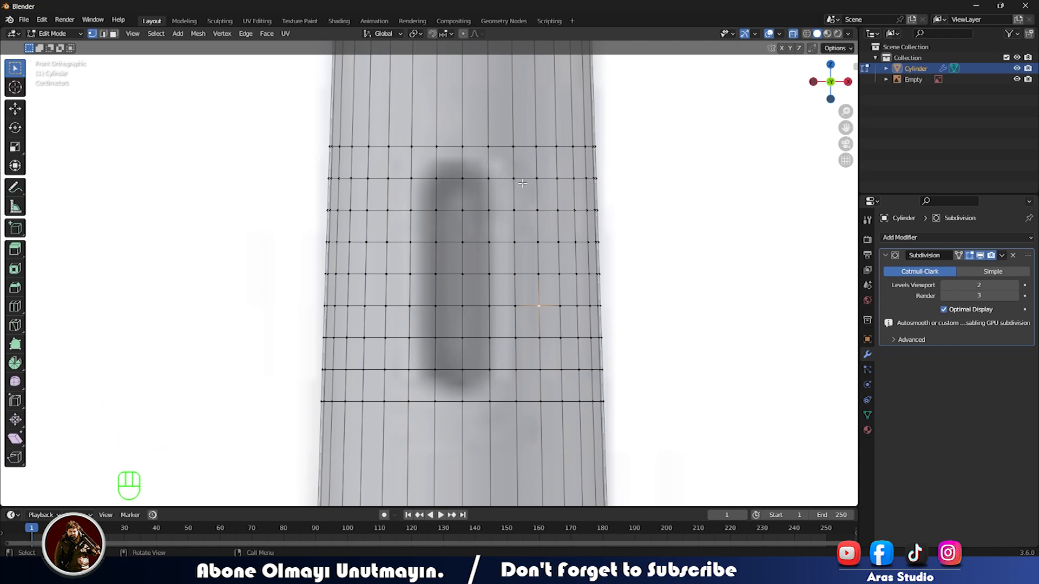
key("k")
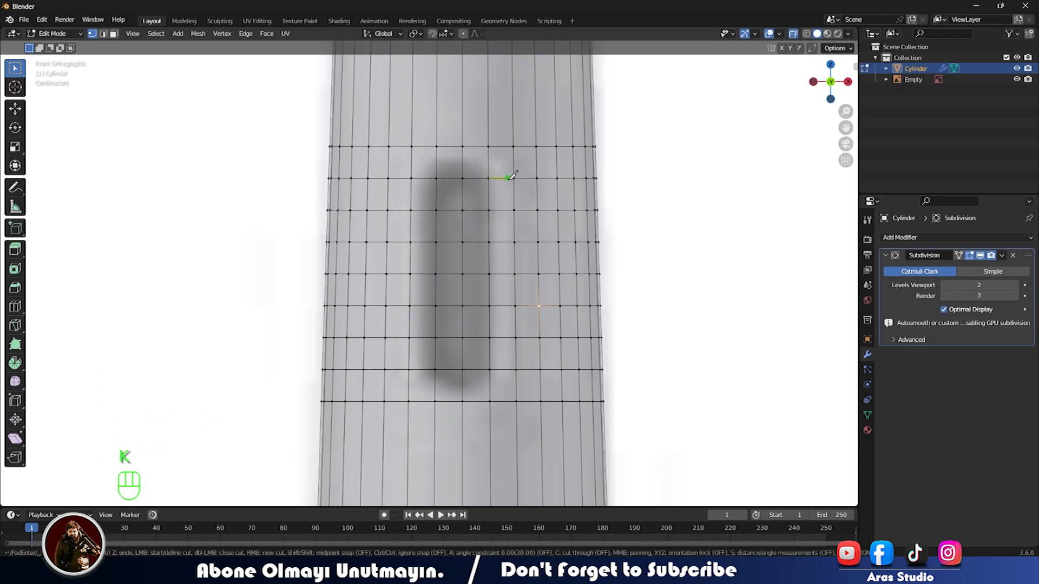
left_click(489, 146)
key("Return")
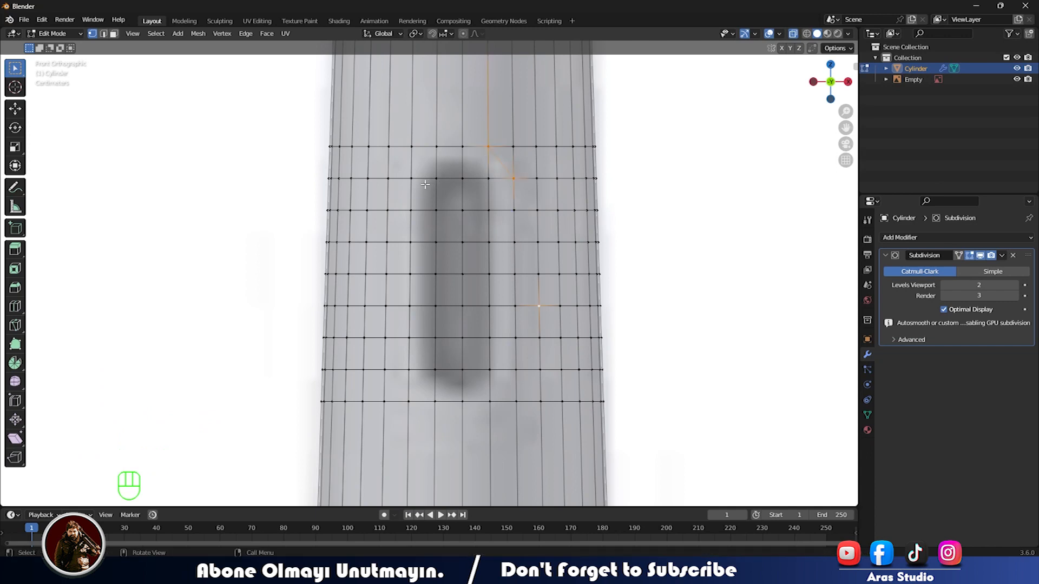
key("k")
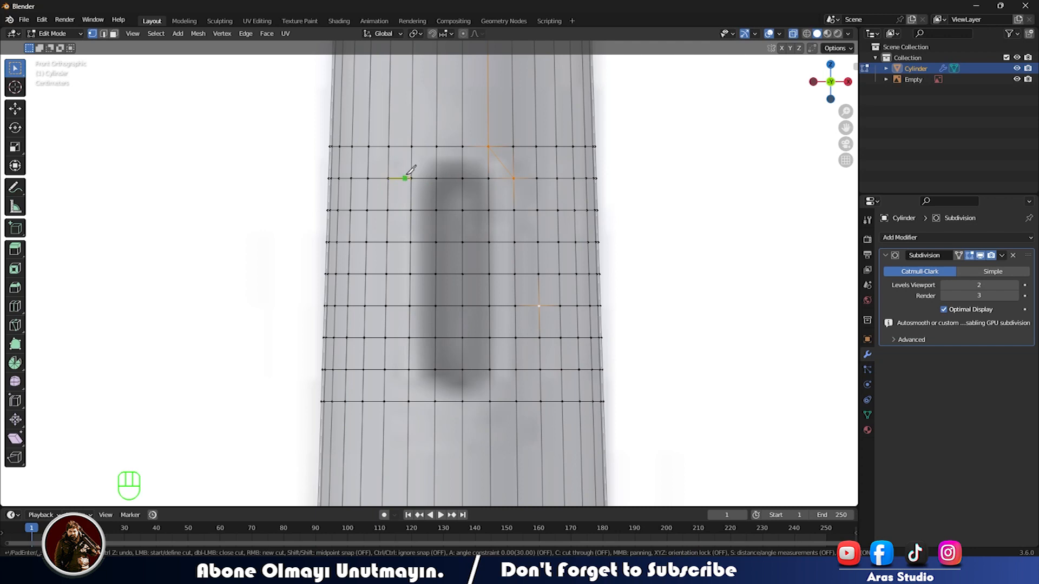
key("Escape")
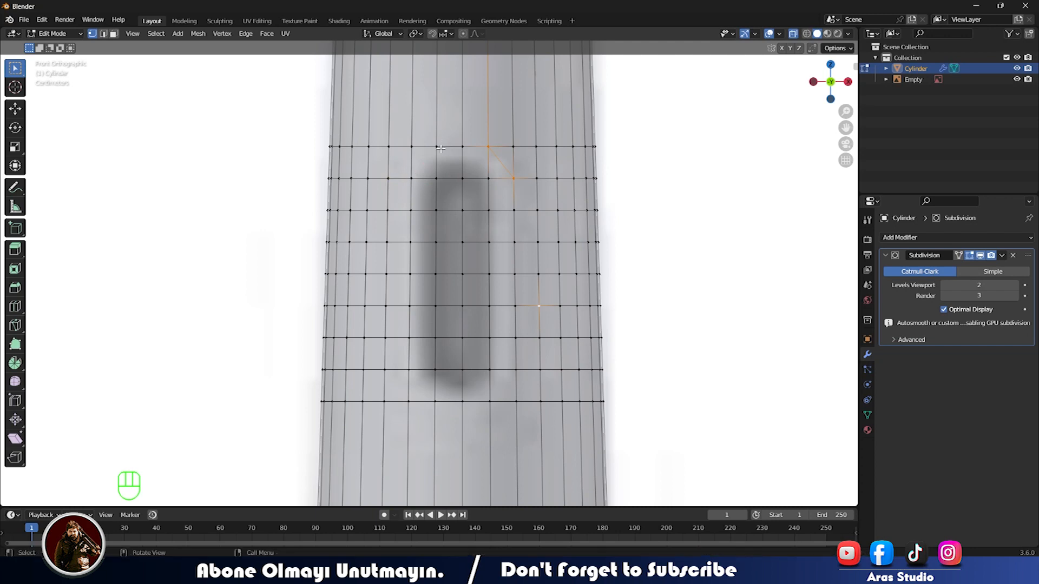
key("k")
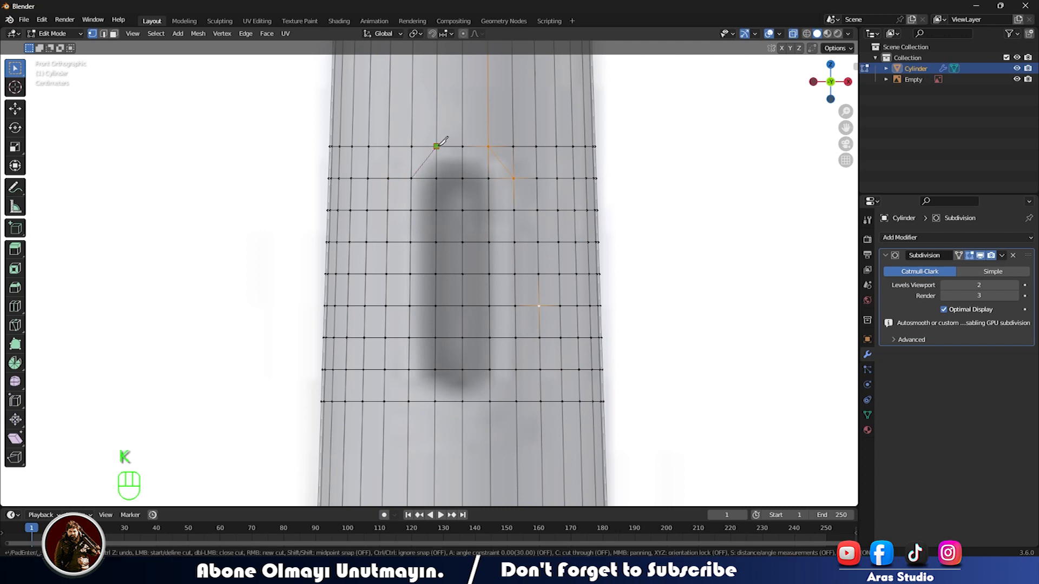
left_click(436, 146)
key("Return")
Step: Knife-cut matching diagonals across both lower corners of the four-column slot outline
key("k")
key("Escape")
key("k")
key("Return")
key("k")
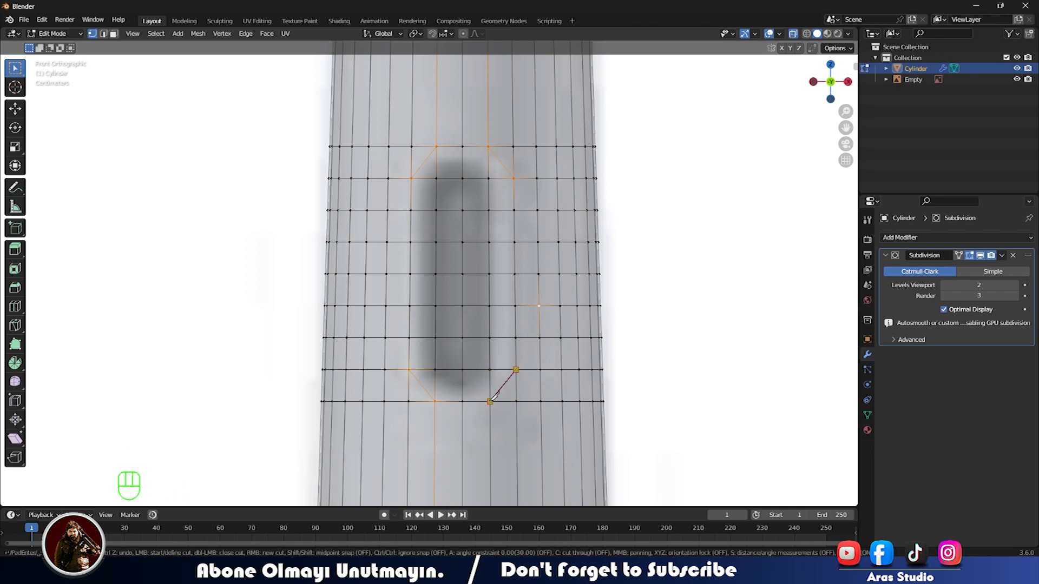
left_click(489, 401)
key("space")
key("space")
key("alt+z")
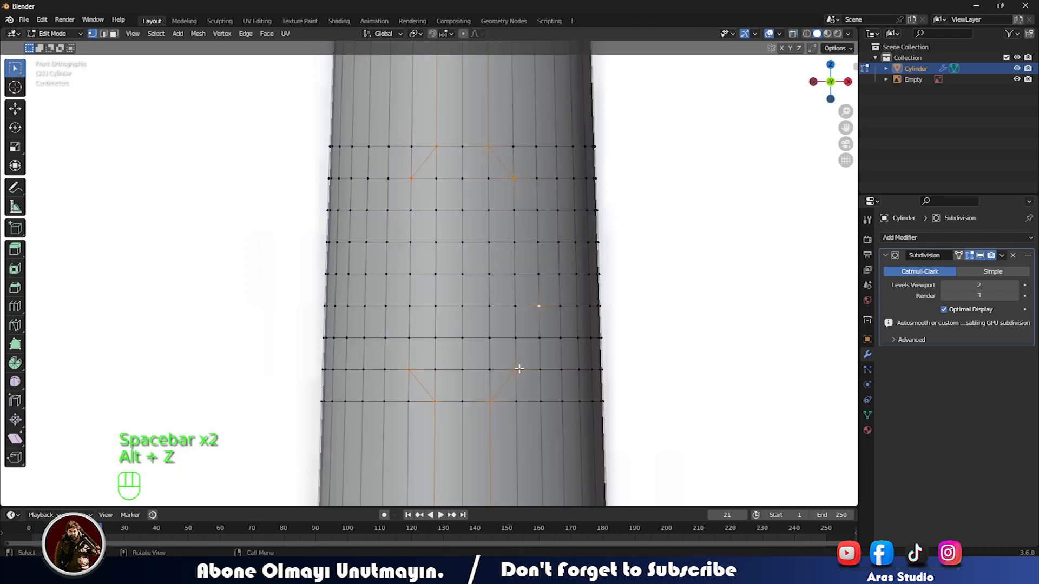
Step: Inset the faces inside the four-column slot outline by about 0.005 m and extrude them inward about 0.007 m
key("3")
left_click_drag(503, 356, 504, 354)
middle_click_drag(505, 355, 557, 270)
key("i")
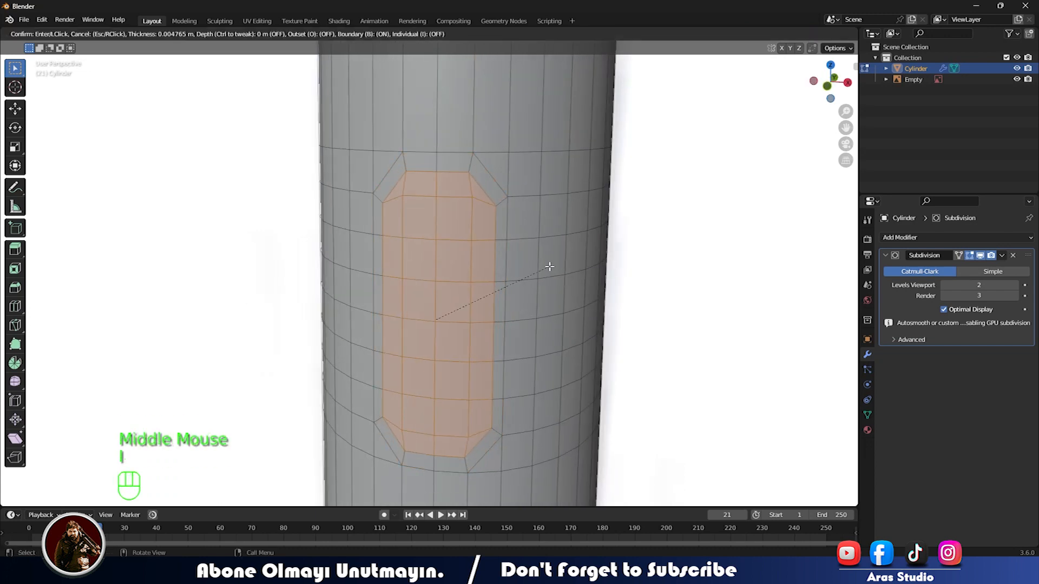
left_click(553, 259)
middle_click_drag(552, 260, 473, 311)
key("e")
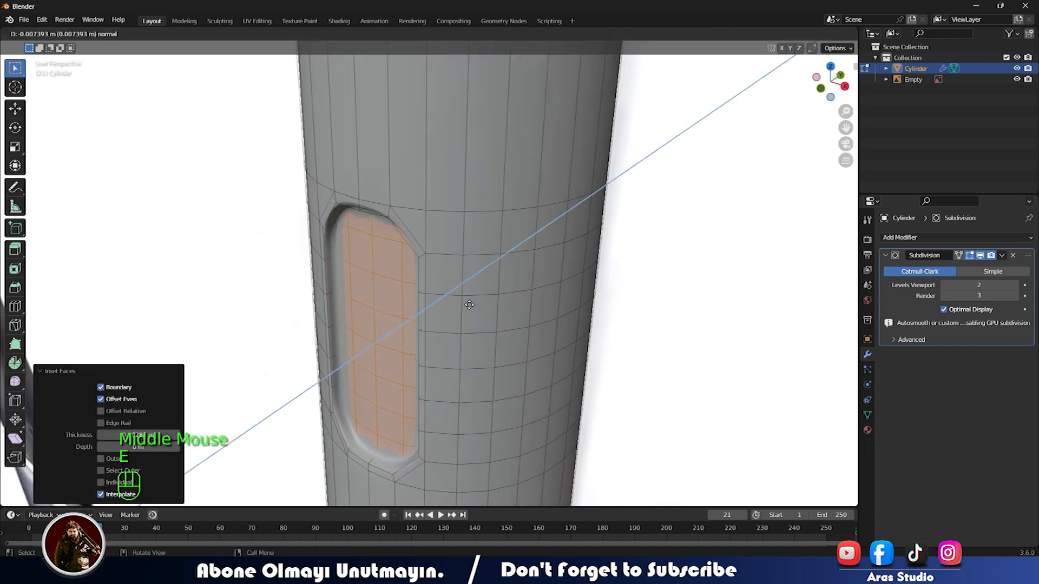
left_click(477, 297)
Step: Add a centred edge loop around the side wall of the slot recess
key("ctrl+r")
left_click(336, 287)
left_click(336, 287)
key("Tab")
middle_click_drag(337, 286, 395, 225)
scroll(420, 281, "up", 2)
scroll(420, 281, "up", 1)
key("Tab")
Step: Move the recess wall's edge loop -0.002546 m along Y and scale it down slightly
middle_click_drag(395, 225, 414, 224)
scroll(414, 224, "down", 1)
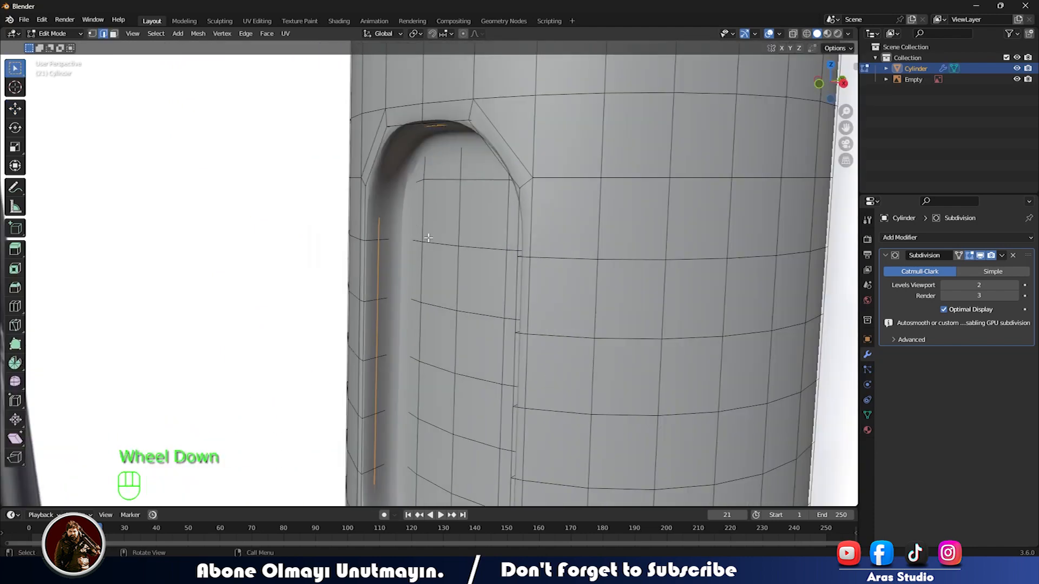
key("g")
key("y")
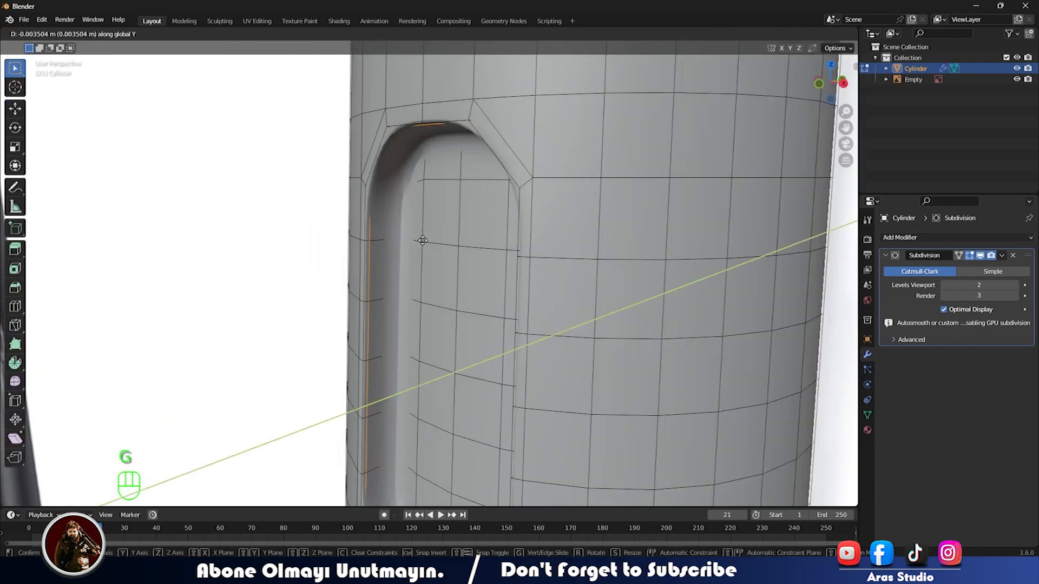
left_click(424, 234)
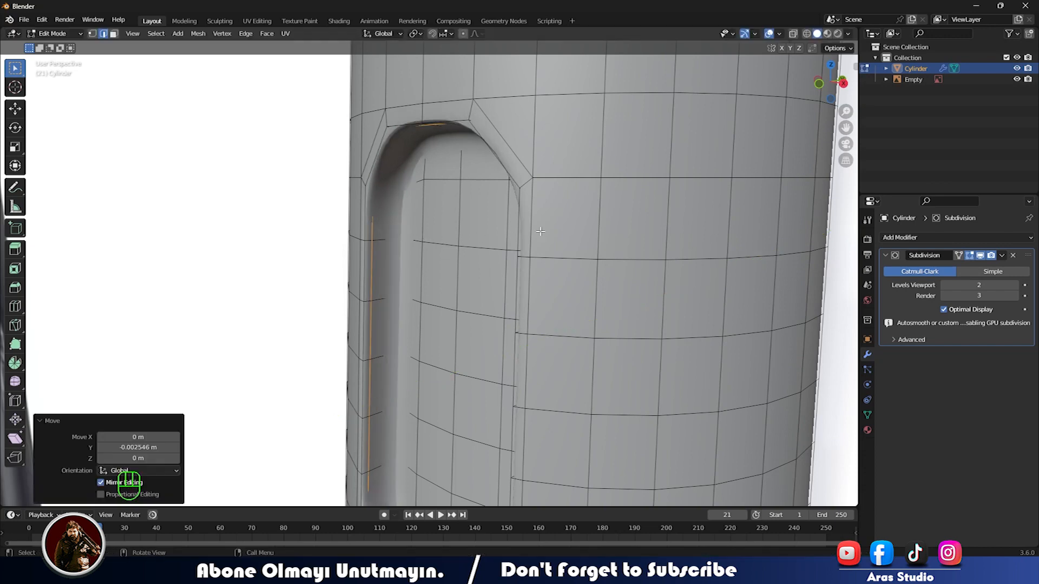
key("s")
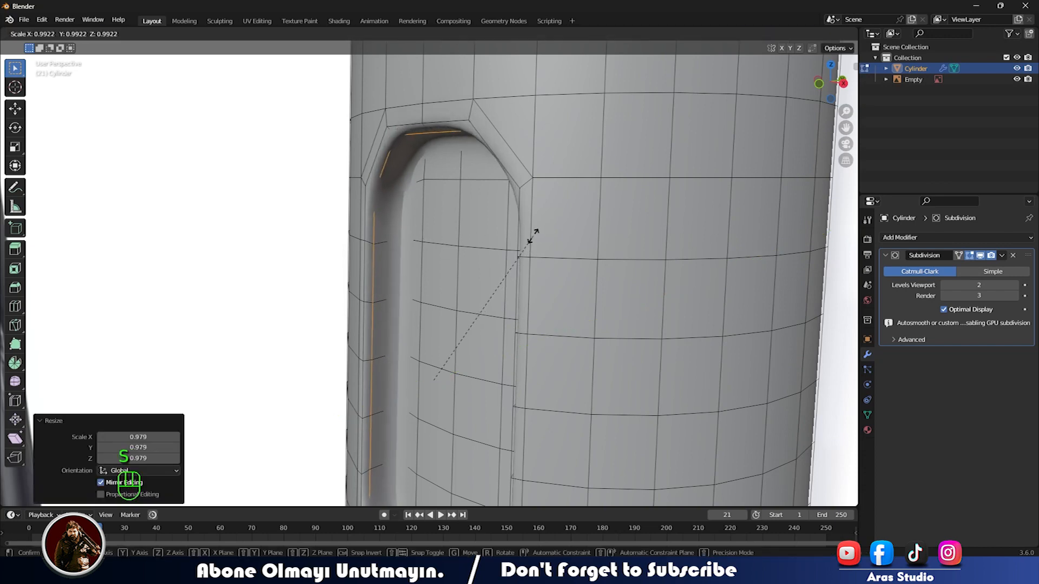
left_click(533, 232)
Step: Examine the smoothed slot recess, and compare the lower neck and shoulder with the reference in see-through front view
key("Tab")
scroll(514, 248, "down", 2)
middle_click_drag(514, 248, 469, 261)
scroll(538, 248, "down", 2)
scroll(575, 292, "up", 1)
scroll(575, 292, "down", 1)
key("KP_1")
key("alt+z")
scroll(457, 134, "up", 3)
scroll(452, 262, "up", 1)
scroll(453, 262, "down", 1)
scroll(470, 108, "down", 2)
scroll(469, 262, "up", 3)
left_click(468, 261)
key("Tab")
key("Tab")
left_click(488, 323)
left_click(475, 310)
left_click(475, 310)
key("Tab")
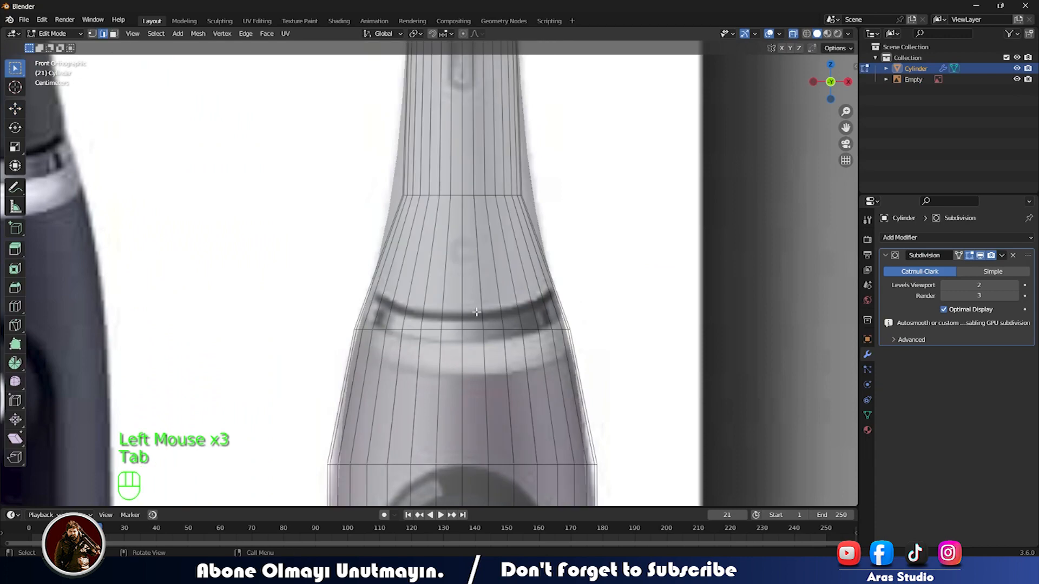
Step: Add an edge loop around the shoulder level with the faint round mark and bevel it 0.0146 m wide
scroll(476, 310, "up", 4)
scroll(476, 310, "down", 2)
middle_click_drag(475, 310, 427, 249, "shift")
key("ctrl+r")
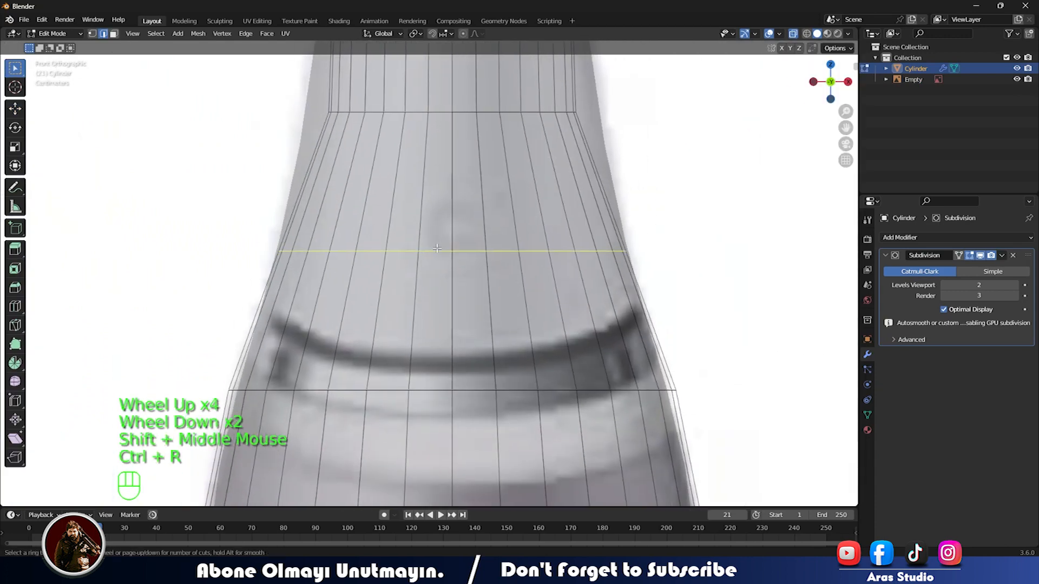
left_click(433, 247)
left_click(439, 222)
key("ctrl+b")
left_click(493, 309)
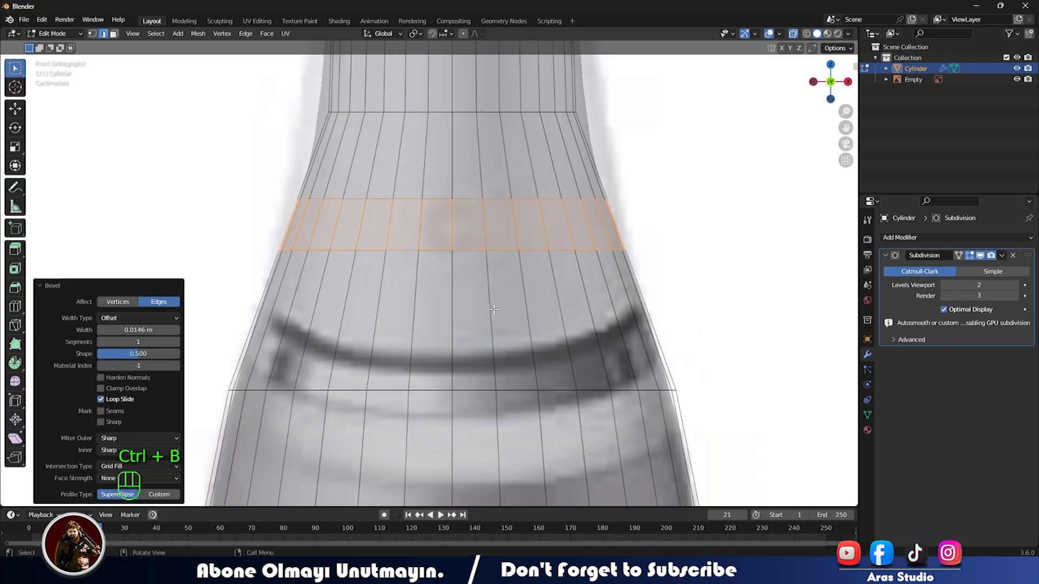
Step: Nudge the bevelled shoulder band slightly upward along Z and add an edge loop through its middle
left_click(18, 110)
left_click_drag(452, 185, 452, 183)
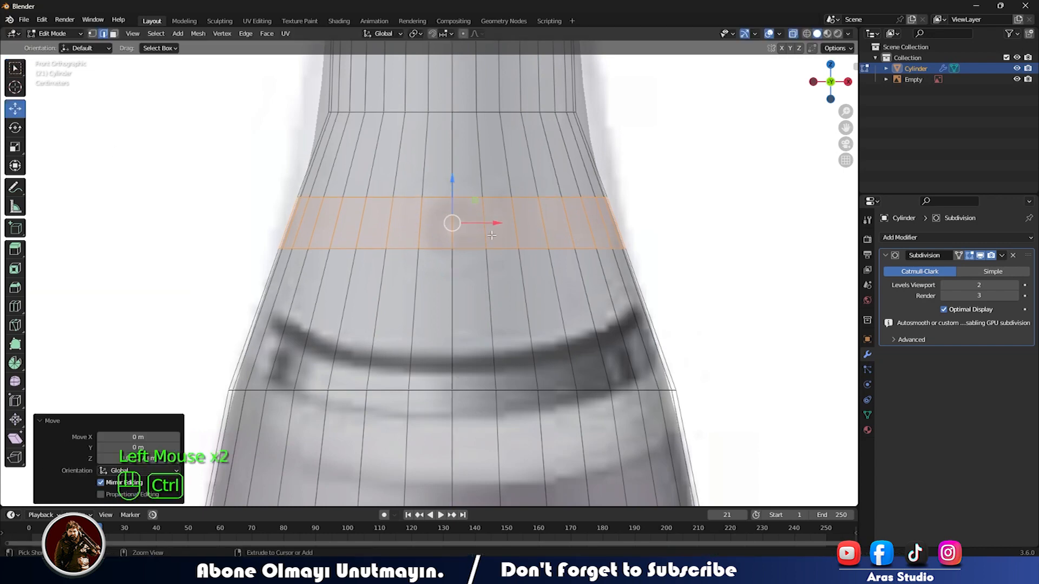
scroll(464, 236, "up", 2)
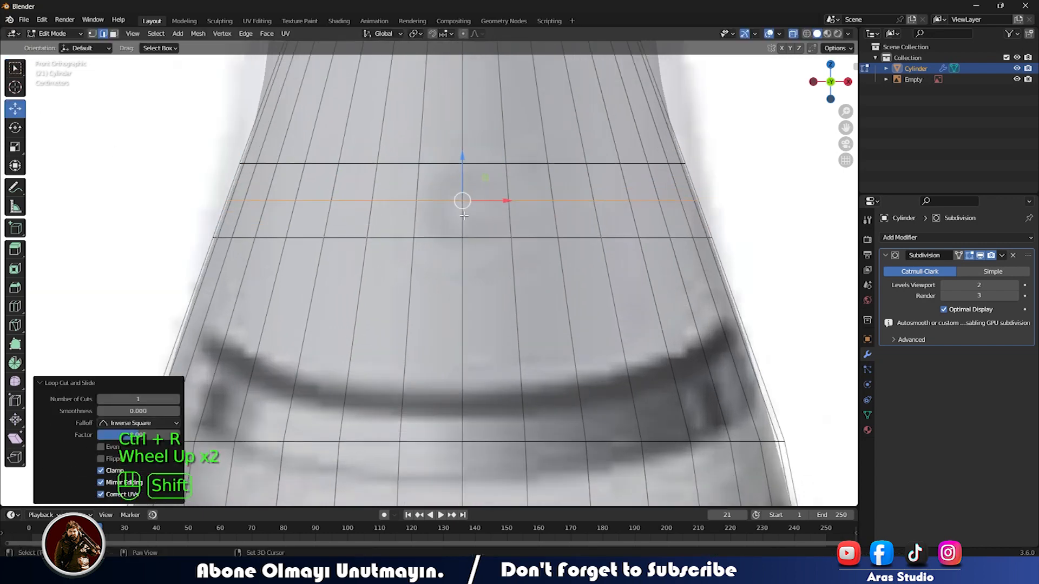
middle_click_drag(462, 205, 449, 300, "shift")
Step: Select the four faces at the front centre of the shoulder band and subdivide them with one cut
key("3")
left_click(426, 323)
key("alt+z")
left_click(426, 322)
left_click(429, 281, "shift")
left_click(472, 281, "shift")
left_click(493, 330, "shift")
middle_click_drag(493, 331, 518, 312)
scroll(433, 312, "down", 3)
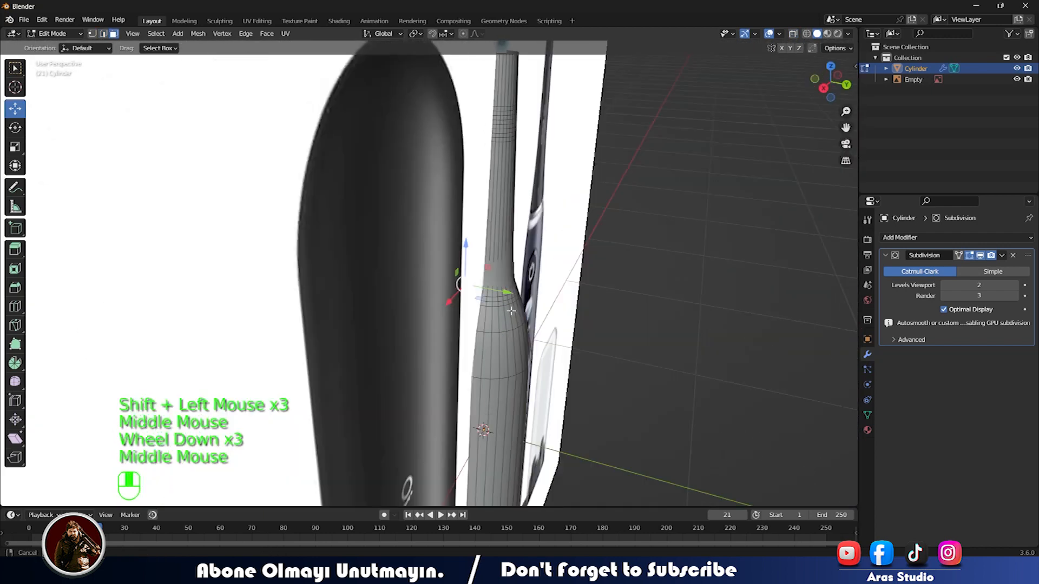
key("KP_1")
key("KP_Decimal")
scroll(519, 311, "down", 1)
scroll(518, 311, "up", 1)
scroll(518, 311, "down", 3)
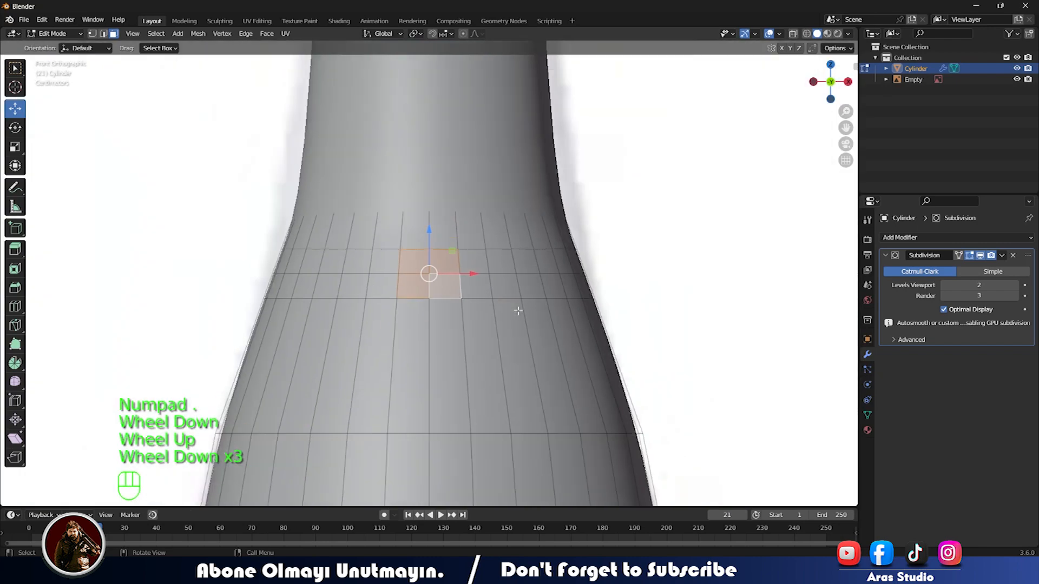
scroll(439, 265, "up", 2)
right_click(441, 264)
left_click(446, 276)
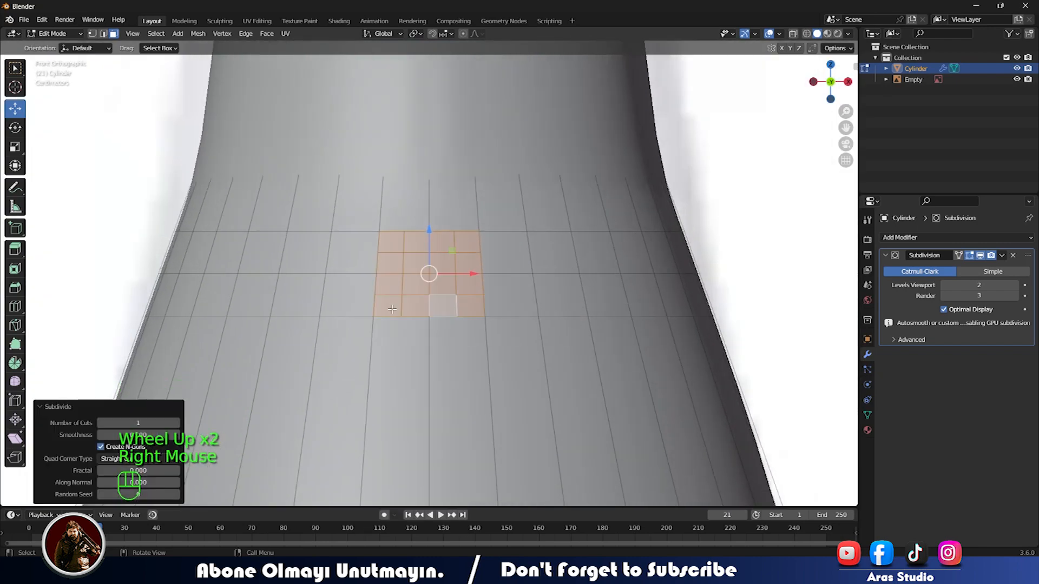
Step: Inset the subdivided patch by 0.00294 m and round it with LoopTools Circle
scroll(456, 277, "up", 3)
scroll(388, 242, "up", 1)
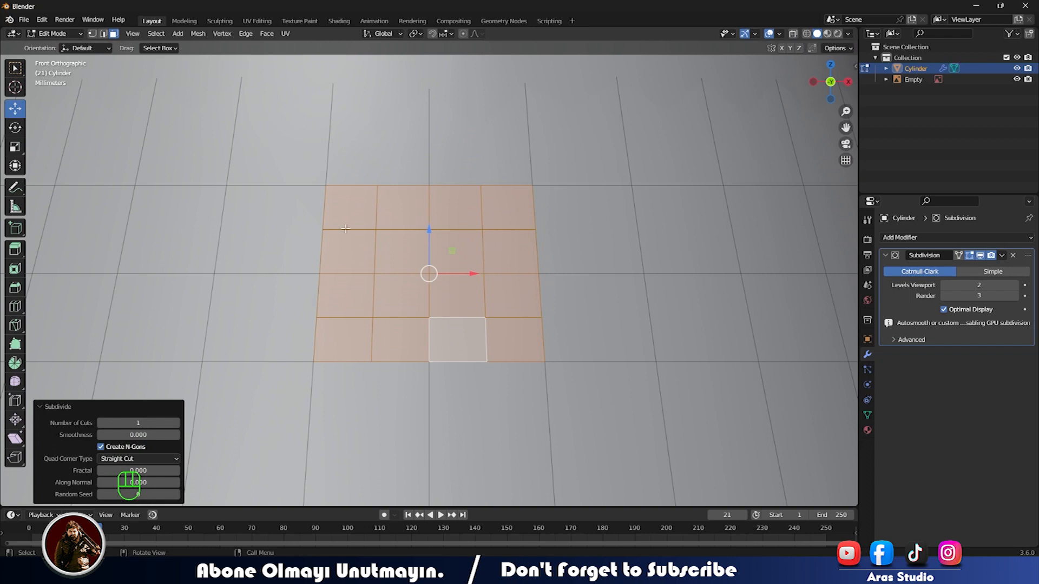
key("i")
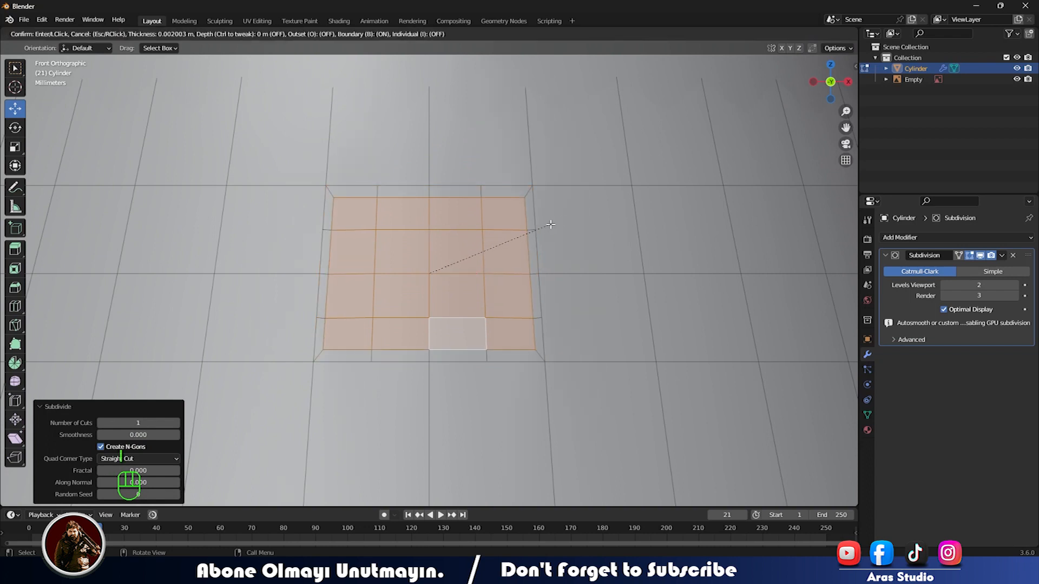
right_click(547, 227)
right_click(485, 213)
mouse_move(489, 180)
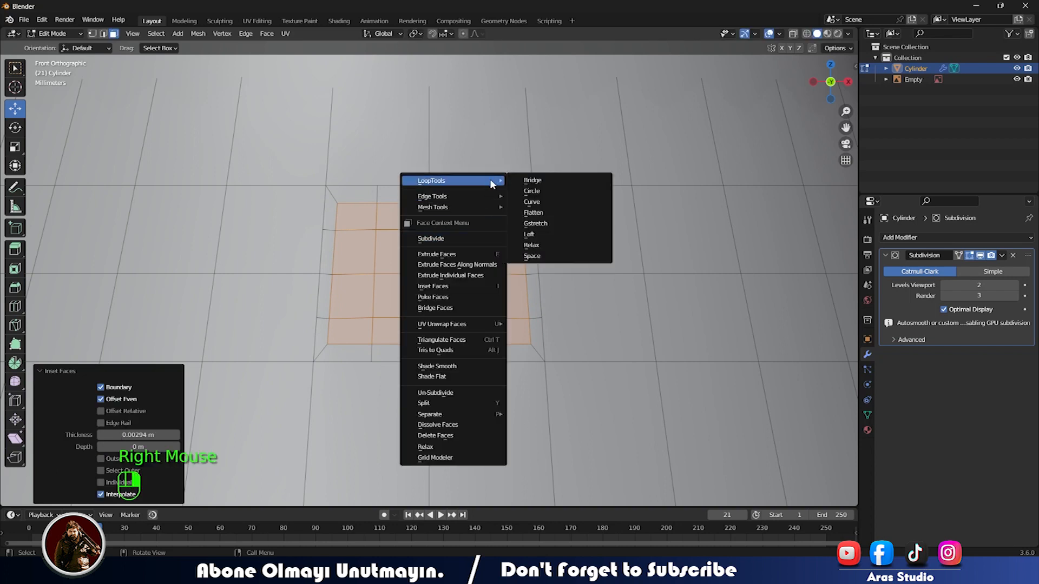
left_click(536, 193)
Step: Scale the rounded patch down to about 0.6, adjust its height along Z, and enlarge it uniformly by 1.321
key("s")
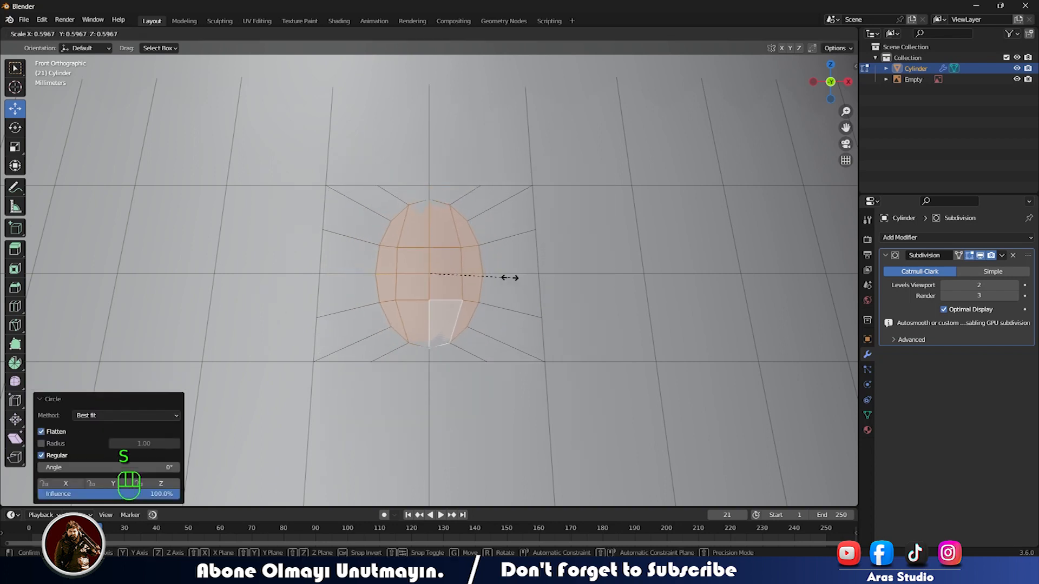
left_click(513, 276)
key("s")
key("z")
left_click(501, 278)
key("s")
left_click(521, 277)
middle_click_drag(518, 278, 445, 316)
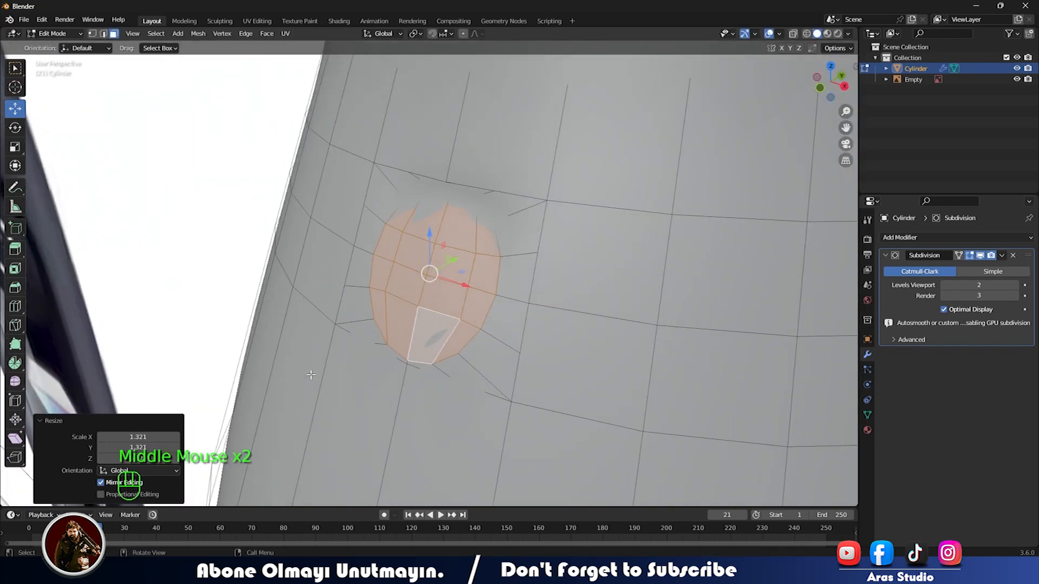
Step: Undo the rounded patch's scaling, circle, inset and subdivision, back to the four selected front faces of the shoulder band
key("ctrl+z")
key("ctrl+z")
key("ctrl+z")
middle_click_drag(369, 389, 449, 365)
key("ctrl+z")
middle_click_drag(391, 266, 365, 273)
scroll(379, 271, "up", 2)
scroll(365, 273, "down", 1)
key("i")
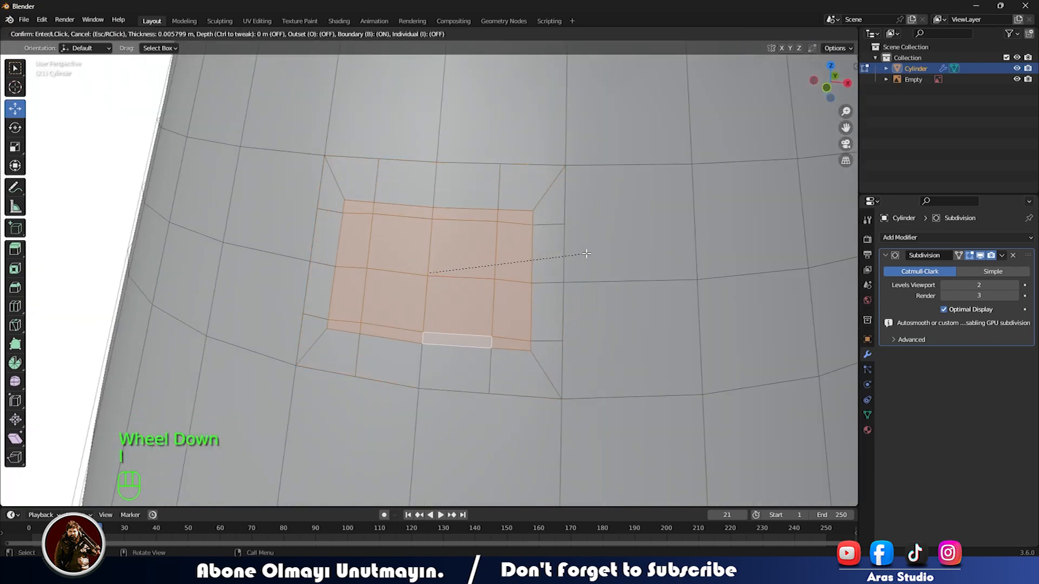
right_click(595, 248)
key("ctrl+z")
scroll(487, 277, "down", 2)
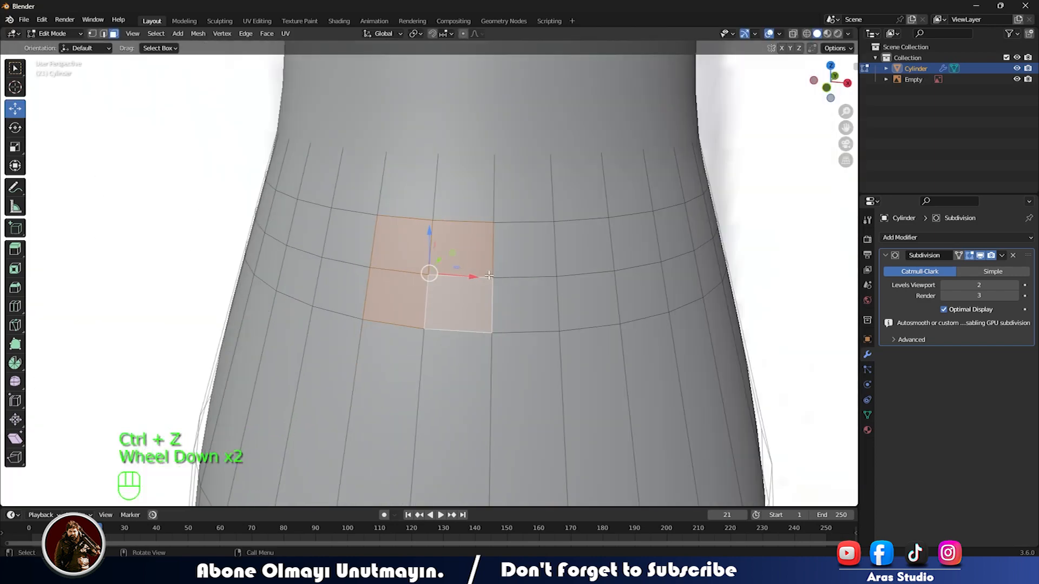
Step: Apply the toothbrush body's object transform in Object Mode and return to editing its mesh
key("Tab")
scroll(488, 279, "down", 1)
key("ctrl+a")
left_click(479, 295)
scroll(475, 301, "down", 1)
scroll(475, 301, "up", 1)
key("Tab")
Step: Subdivide the four selected front faces with one cut and inset the subdivided patch slightly
middle_click_drag(475, 301, 452, 254)
scroll(449, 247, "up", 3)
right_click(449, 247)
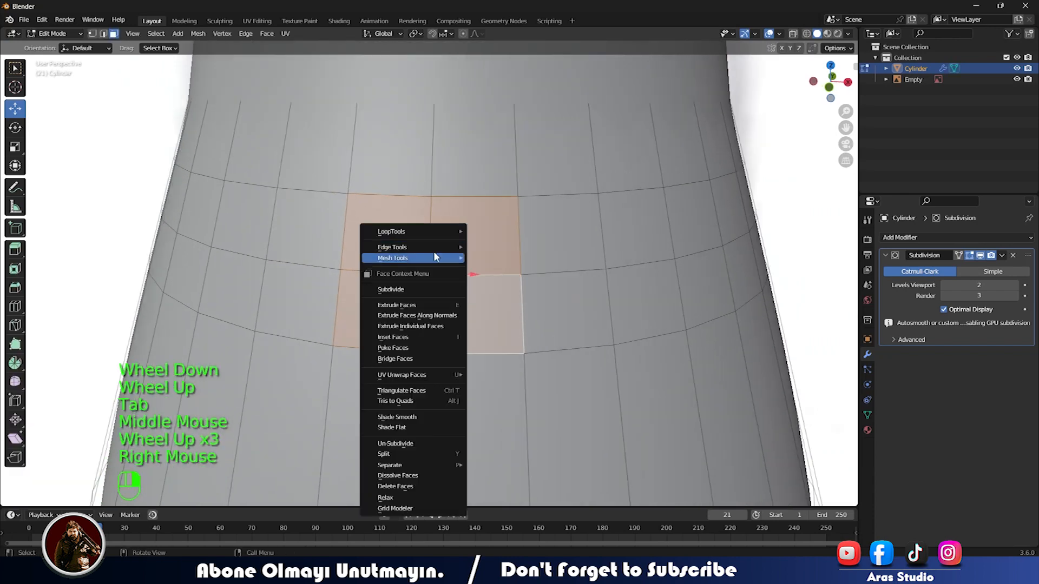
left_click(422, 230)
key("i")
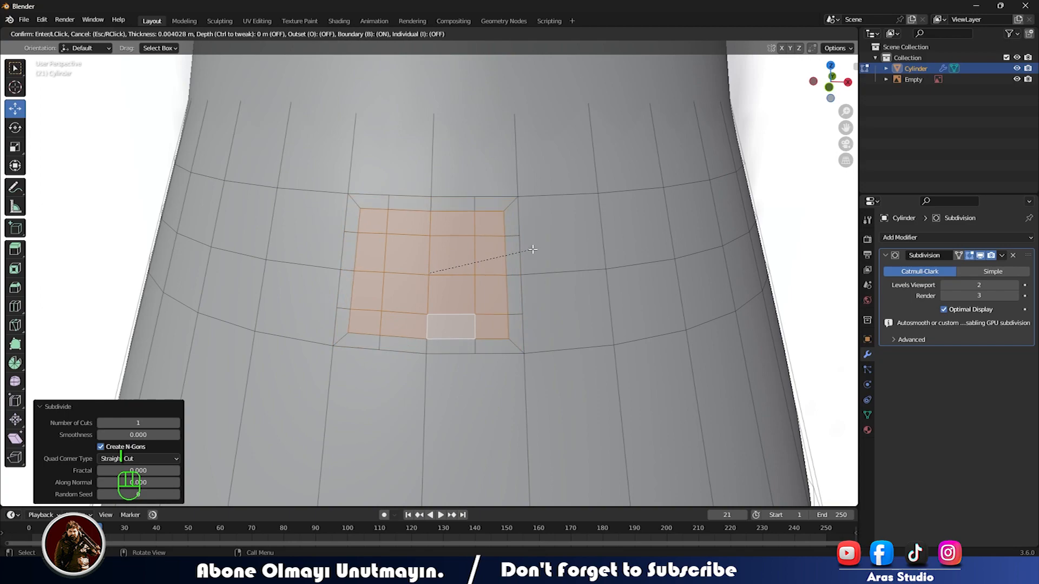
left_click(481, 254)
Step: Round the inset patch with LoopTools Circle and scale it uniformly to 0.841
right_click(451, 253)
mouse_move(495, 198)
left_click(530, 205)
key("s")
left_click(514, 251)
Step: Extrude the circular patch about 0.006 m inward into the shoulder
middle_click_drag(514, 252, 445, 277)
scroll(473, 294, "up", 3)
scroll(473, 294, "down", 2)
key("e")
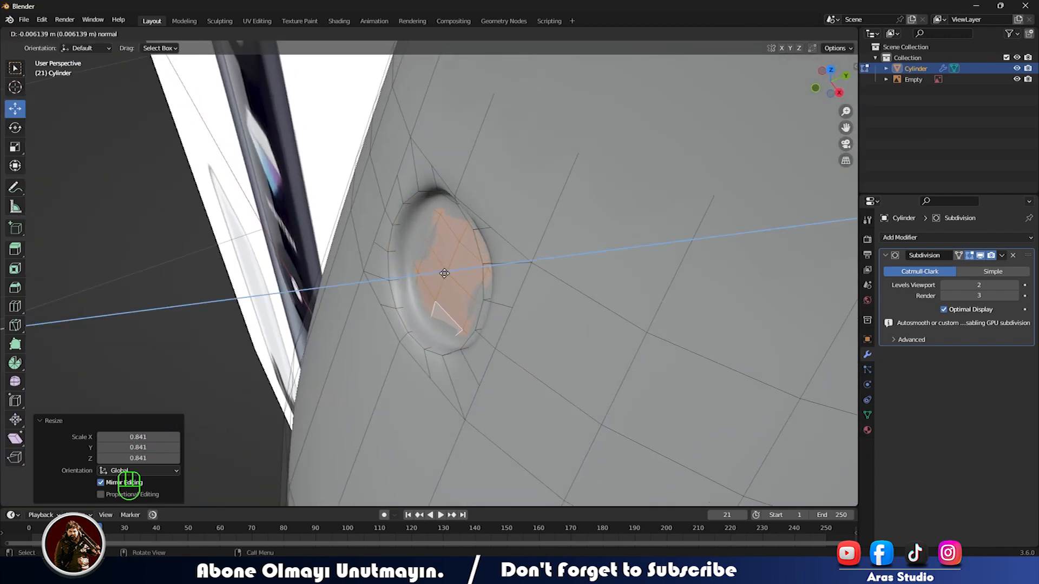
left_click(444, 273)
mouse_move(444, 273)
middle_mouse_down()
mouse_move(429, 274)
mouse_move(487, 264)
mouse_move(416, 277)
mouse_move(500, 254)
mouse_move(427, 299)
mouse_move(447, 274)
middle_mouse_up()
Step: Rescale the floor of the round recess, extrude it once more and check the smoothed shape in Object Mode
key("s")
left_click(485, 265)
key("e")
left_click(421, 278)
key("Tab")
key("Tab")
left_click_drag(476, 272, 489, 272)
key("Tab")
middle_click_drag(489, 272, 522, 256)
scroll(510, 278, "up", 2)
key("Tab")
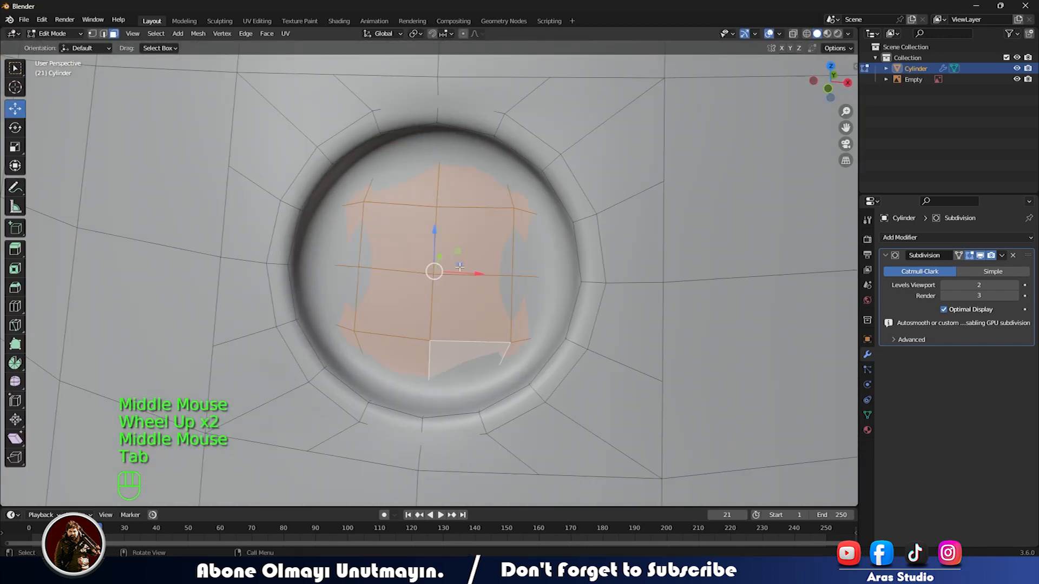
Step: Select all interior edges of the recess's circular floor and dissolve them into one face
key("alt+z")
key("alt+z")
left_click(403, 190)
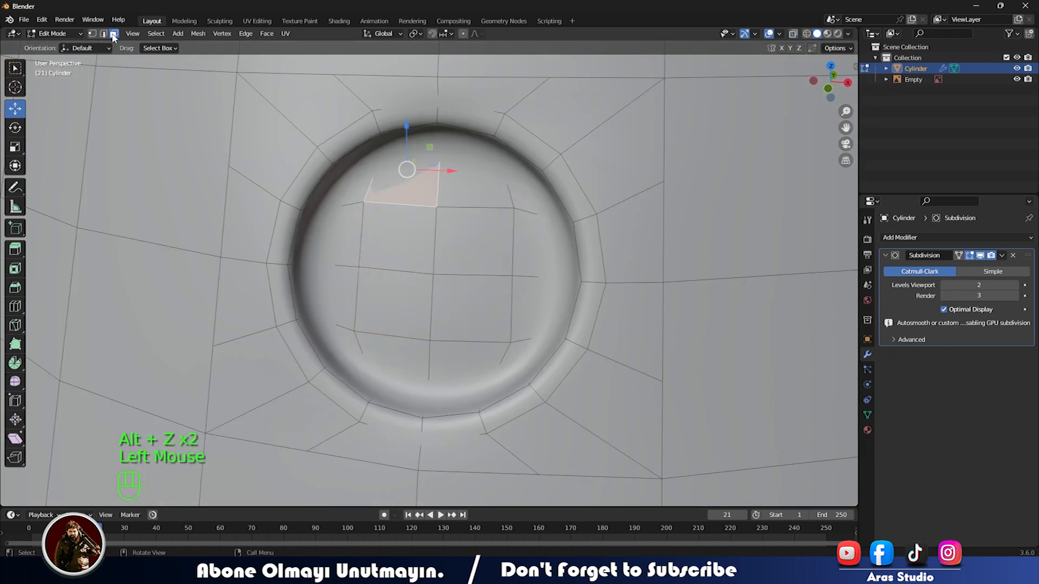
left_click(511, 202, "shift")
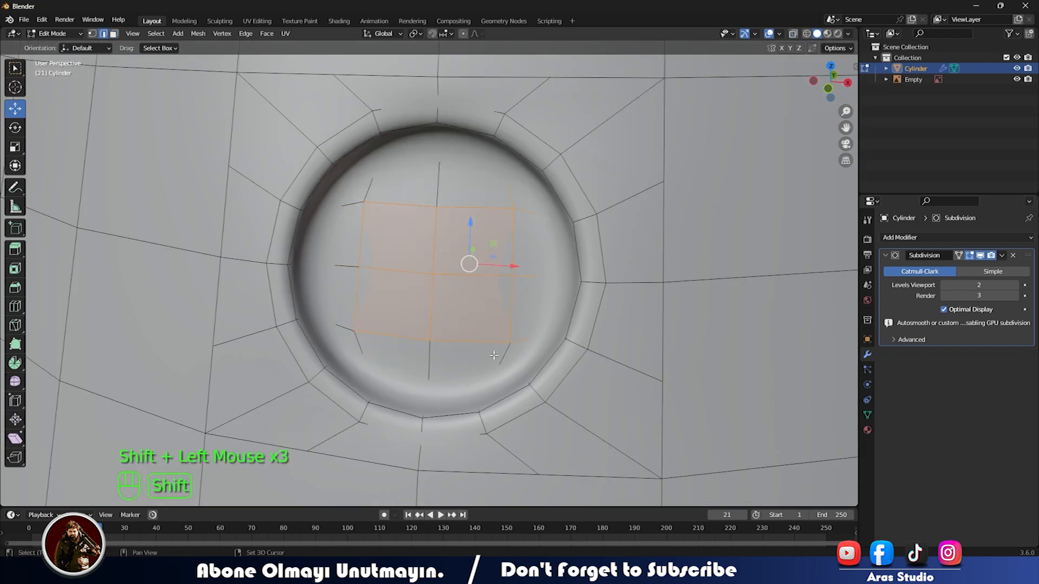
left_click(347, 327)
key("ctrl+z")
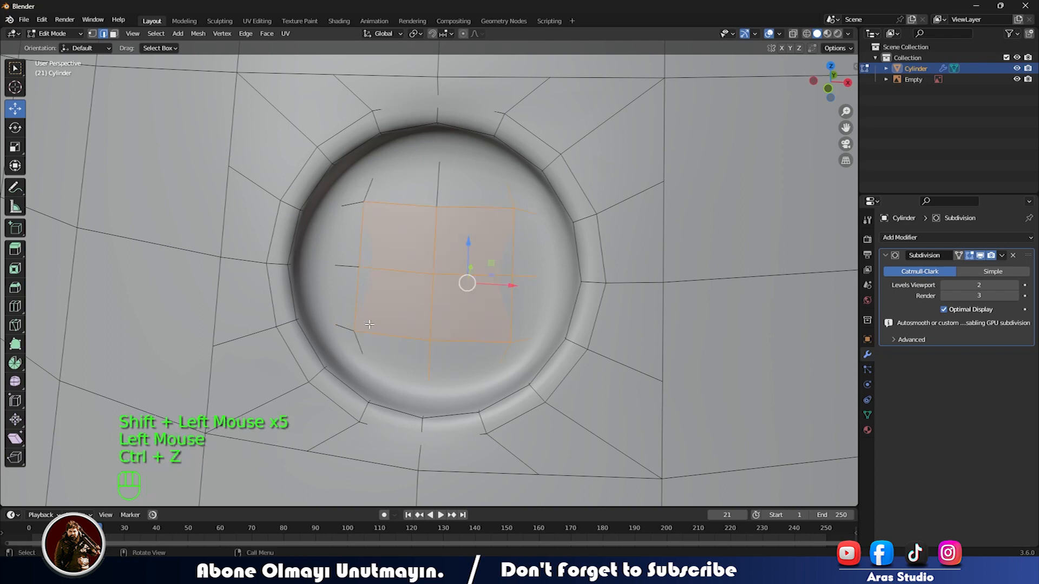
left_click(368, 343, "shift")
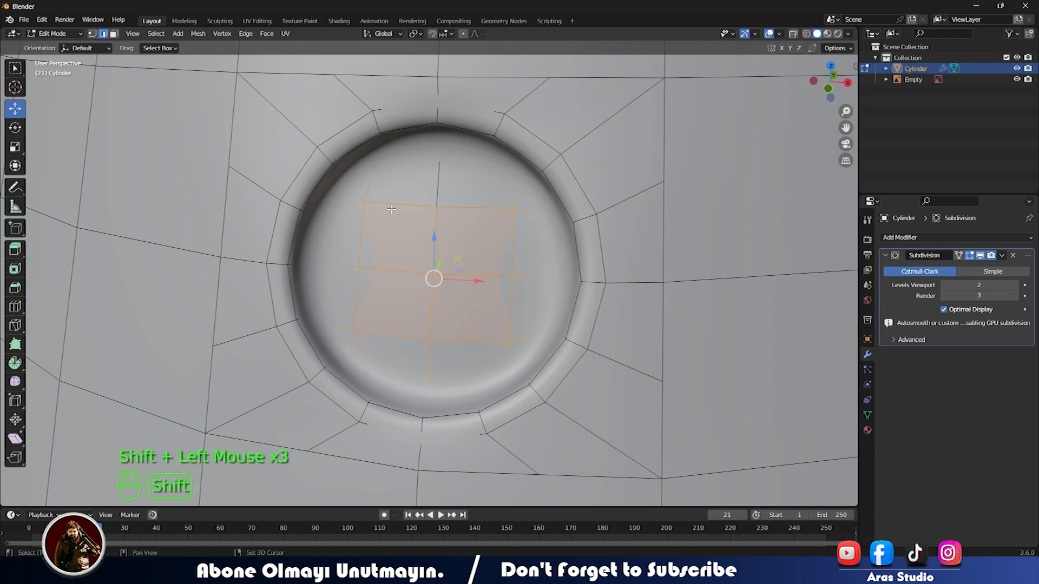
key("x")
left_click(448, 276)
Step: Inset the single round floor face slightly and extrude it outward by 0.006984 m
scroll(479, 252, "down", 1)
scroll(478, 251, "up", 1)
key("3")
left_click(479, 252)
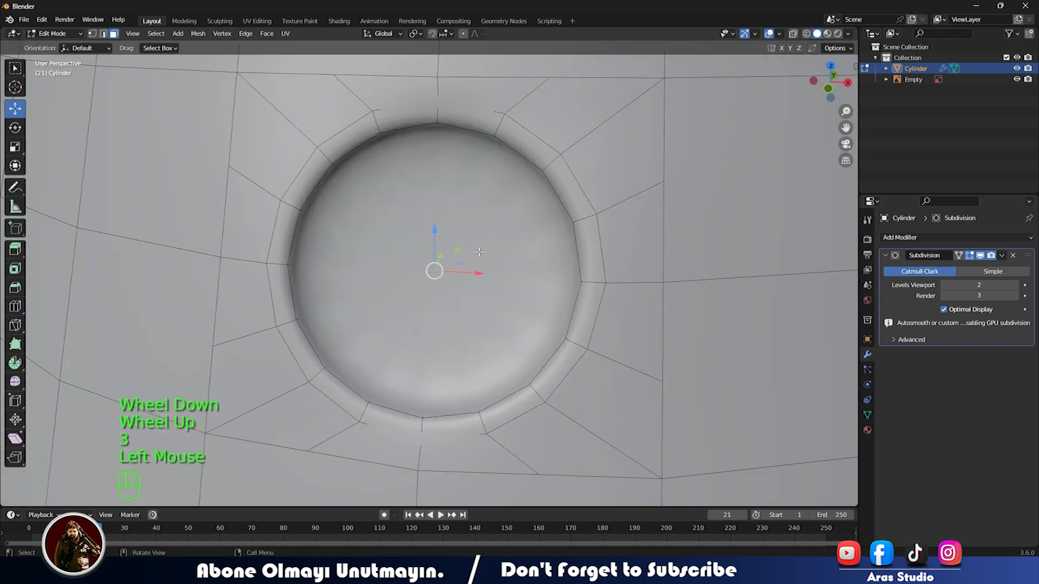
key("i")
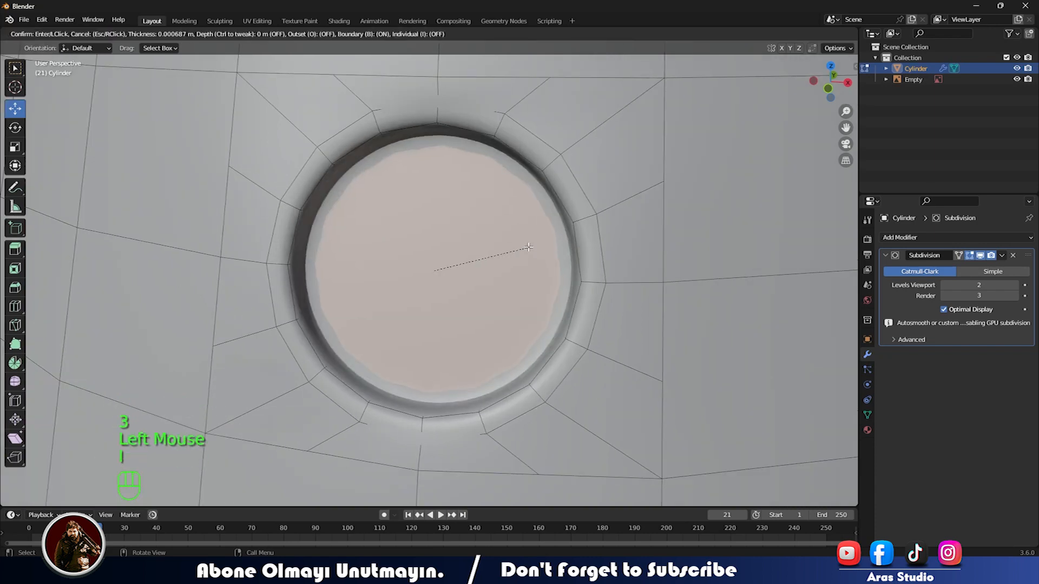
left_click(502, 261)
middle_click_drag(503, 261, 464, 271)
key("e")
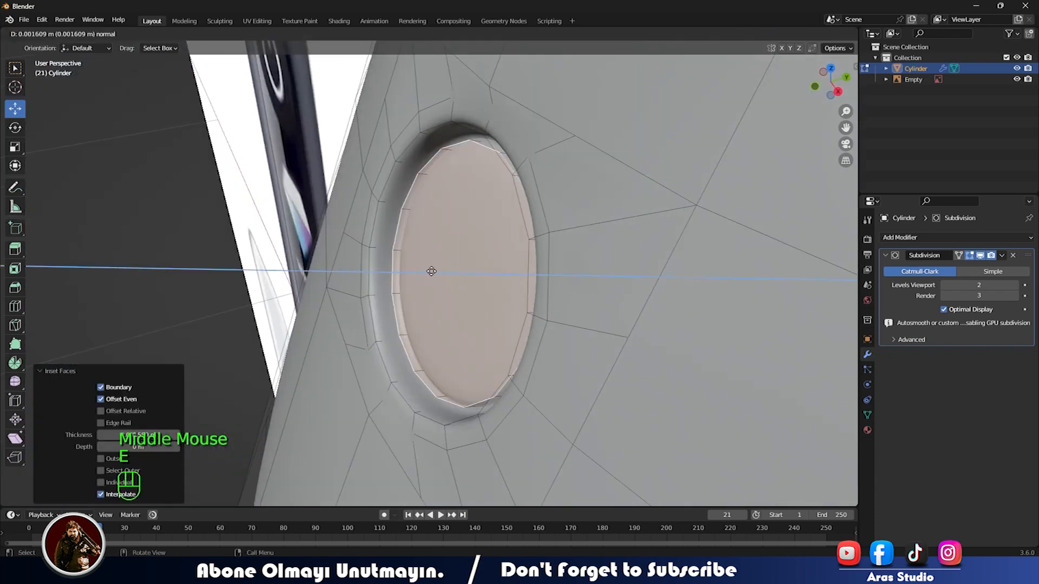
left_click(394, 269)
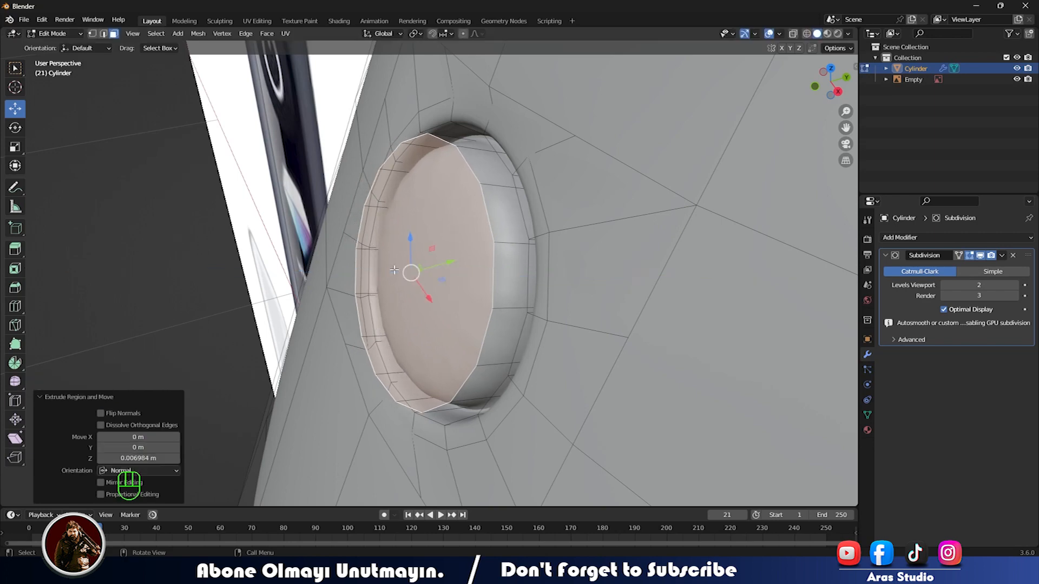
Step: Inset the front face of the extruded round detail and add a supporting edge loop to it
key("i")
left_click(483, 275)
key("Tab")
middle_click_drag(459, 279, 438, 299)
key("Tab")
key("ctrl+r")
left_click(479, 281)
left_click(450, 261)
key("Tab")
Step: Examine the toothbrush body against the reference image in front view, down to the handle's control panel
scroll(558, 266, "down", 3)
scroll(476, 303, "down", 1)
scroll(476, 303, "up", 1)
scroll(476, 308, "down", 3)
scroll(476, 309, "up", 1)
scroll(476, 311, "down", 1)
key("KP_1")
scroll(476, 318, "down", 2)
scroll(476, 318, "up", 1)
scroll(456, 241, "up", 2)
scroll(408, 224, "up", 3)
scroll(428, 381, "down", 1)
scroll(436, 262, "down", 2)
scroll(430, 411, "down", 1)
scroll(448, 206, "up", 2)
Step: Turn on X-ray and add a new plane in Object Mode, aligned to the front view
key("Tab")
key("alt+z")
scroll(444, 254, "up", 3, "shift")
key("shift+a")
key("Escape")
key("Tab")
key("shift+a")
left_click(492, 266)
left_click(108, 432)
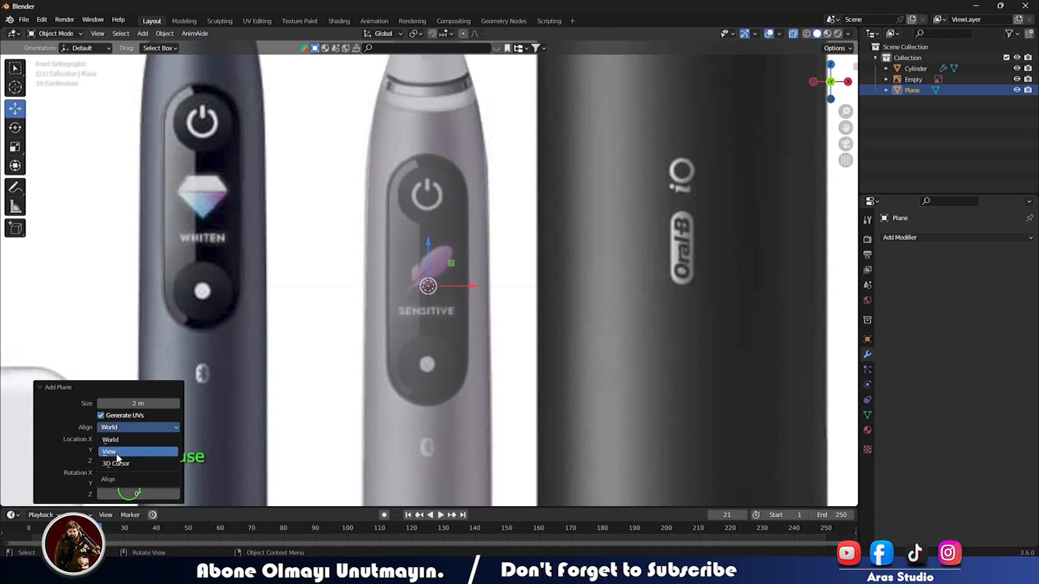
left_click(109, 455)
Step: Scale the plane to 0.149 and stretch it along Z to the height of the reference's control panel
key("s")
left_click(442, 299)
key("s")
key("z")
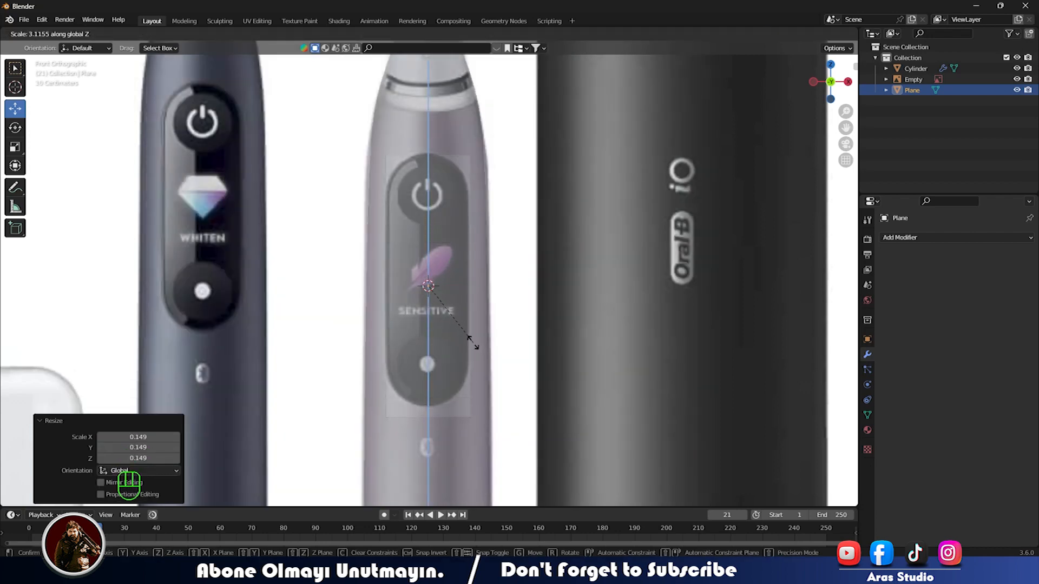
left_click(431, 252)
Step: Move the plane 0.021101 m up along Z so it covers the reference's control panel
key("g")
key("x")
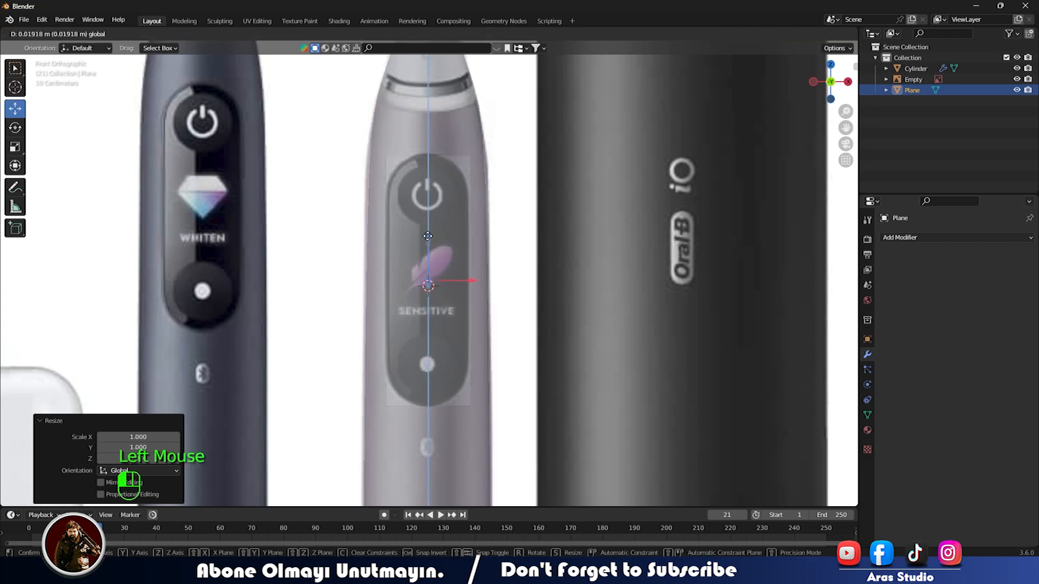
left_click(427, 234)
scroll(437, 245, "up", 2)
scroll(437, 244, "down", 1)
middle_click_drag(437, 244, 408, 260, "shift")
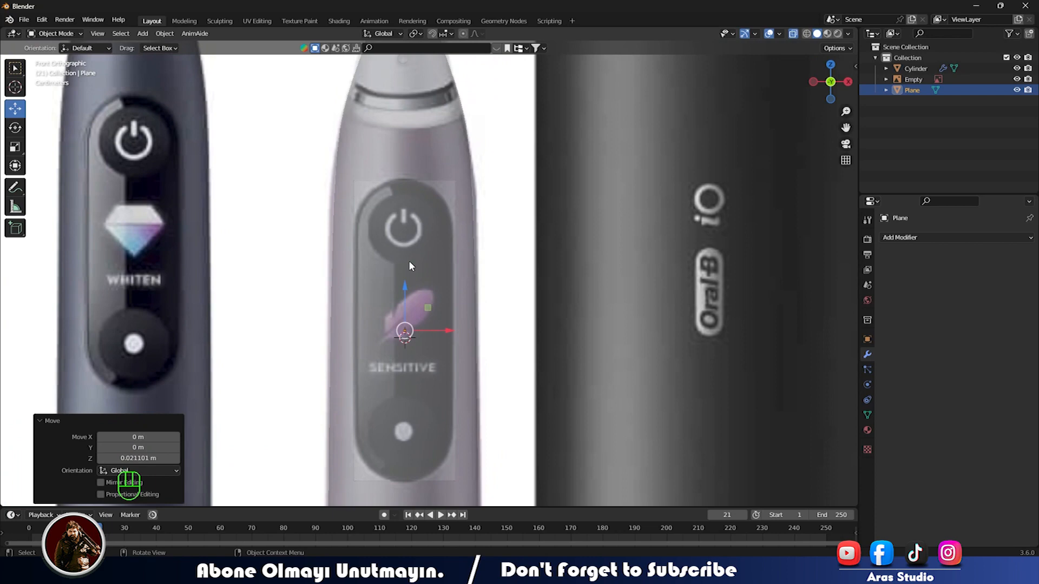
Step: Turn off X-ray and move the plane forward along Y, in front of the handle
key("alt+z")
middle_click_drag(410, 265, 469, 270)
left_click_drag(470, 271, 405, 302)
Step: Try to delete only the plane's edges and faces, and to dissolve its geometry
middle_click_drag(368, 307, 435, 253)
key("Tab")
key("x")
left_click(391, 226)
key("ctrl+z")
key("ctrl+x")
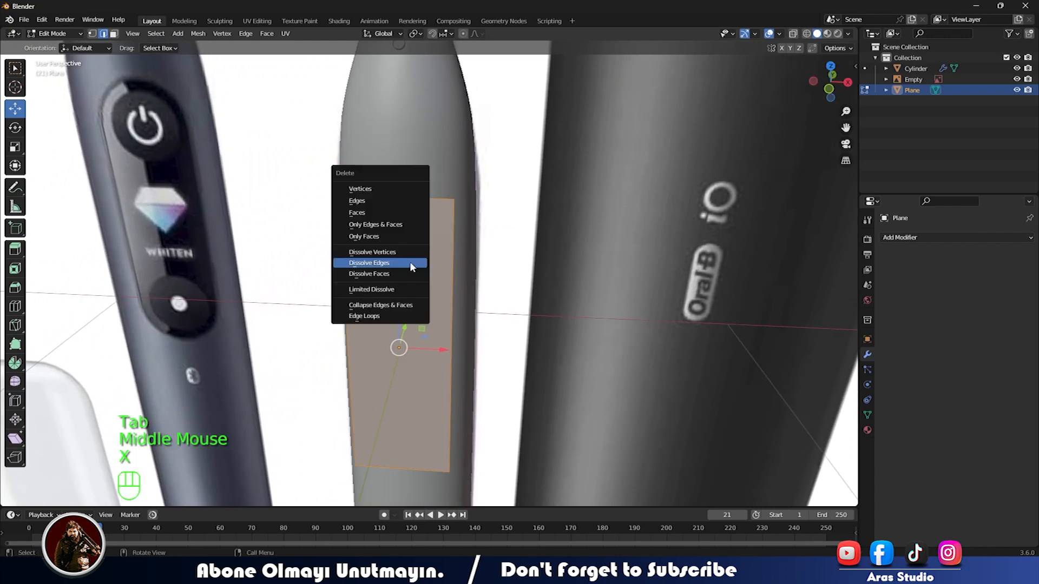
left_click(394, 249)
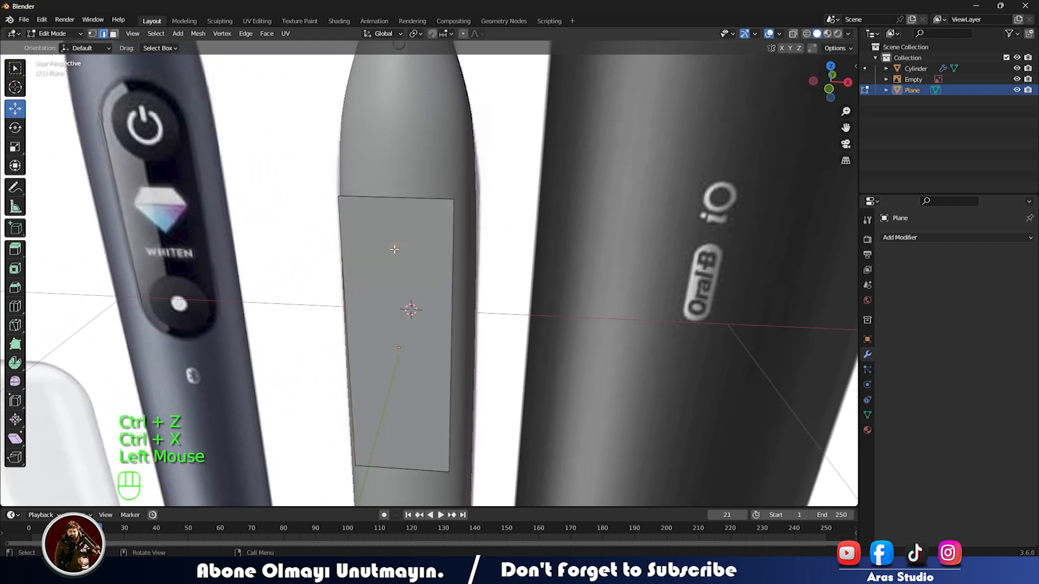
left_click(113, 33)
left_click(410, 270)
key("ctrl+x")
key("ctrl+z")
key("ctrl+z")
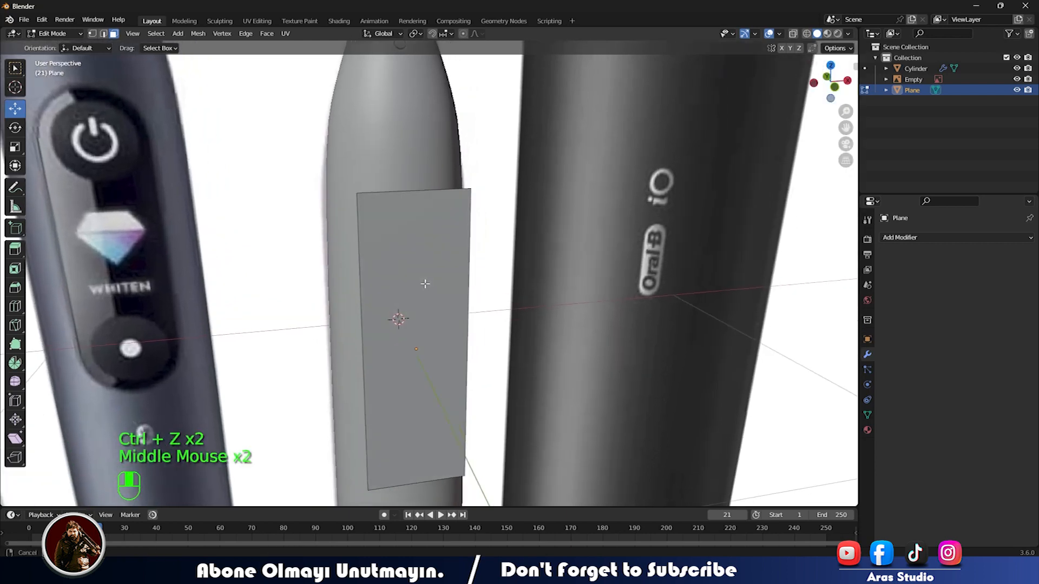
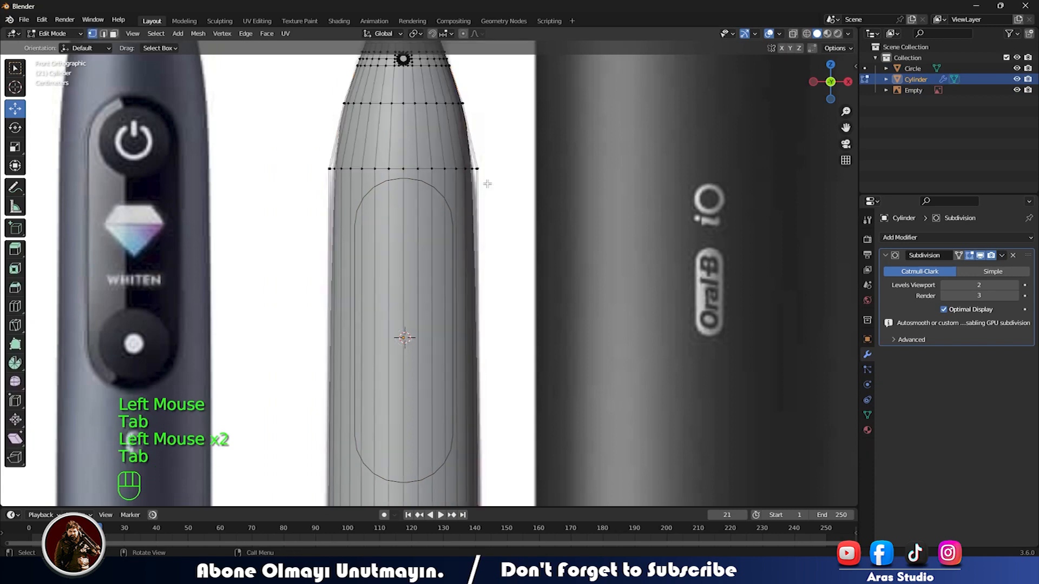
Step: Select the vertex ring at the handle's upper edge, just above the panel outline, and scale it up slightly
left_click(445, 169)
double_click(445, 169, "alt")
left_click(444, 169)
left_click_drag(301, 151, 534, 178)
key("alt+z")
key("s")
left_click(538, 177)
key("Tab")
key("alt+z")
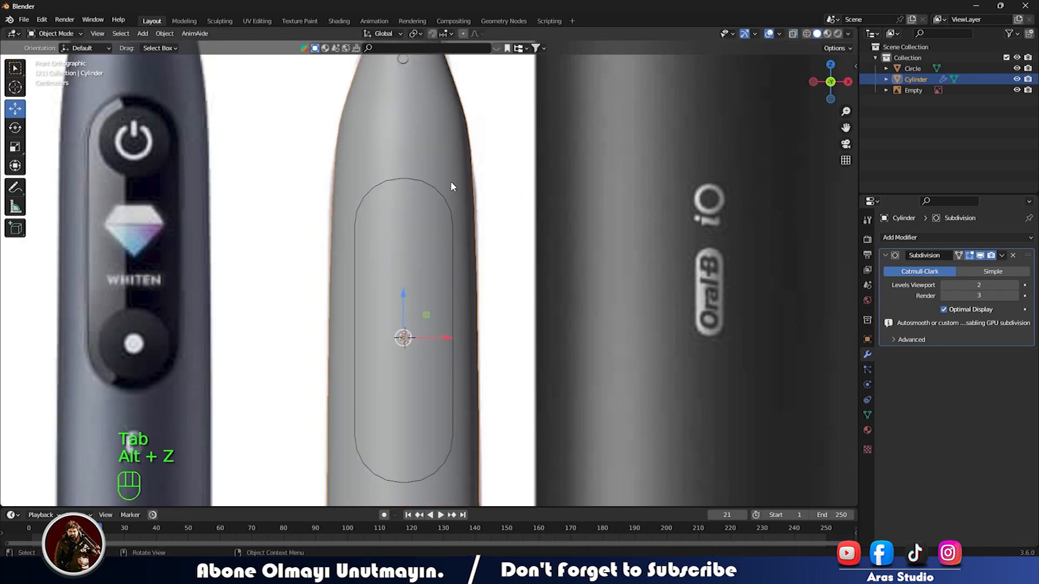
Step: Add the rounded panel outline to the selection and Knife Project it onto the handle's mesh from the front view
middle_click_drag(452, 186, 619, 125)
left_click(399, 161)
key("Tab")
middle_click_drag(398, 160, 411, 183)
key("Tab")
key("Tab")
left_click(481, 200)
key("KP_1")
left_click(915, 68, "shift")
left_click(309, 123)
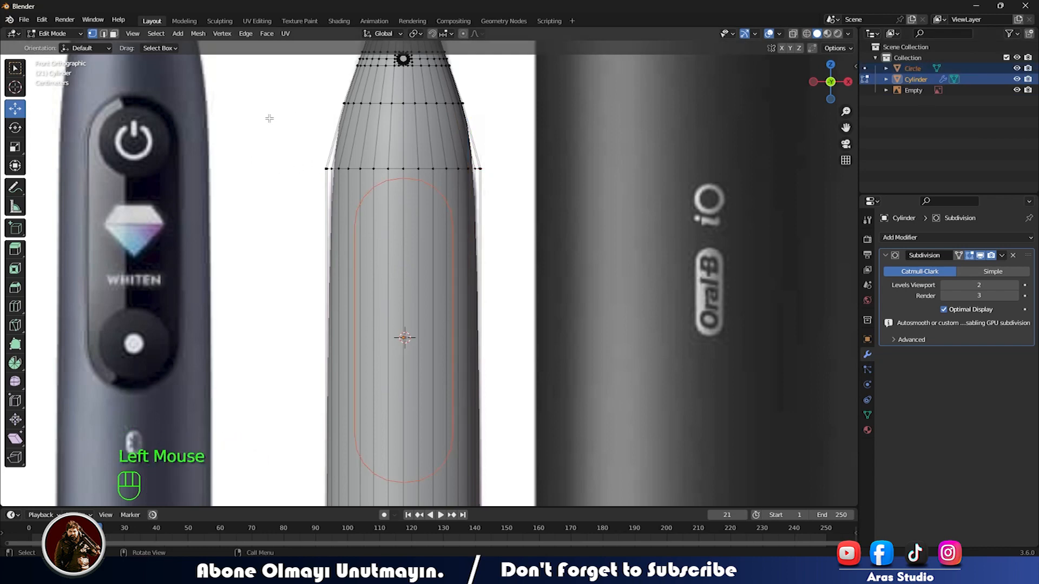
left_click(198, 34)
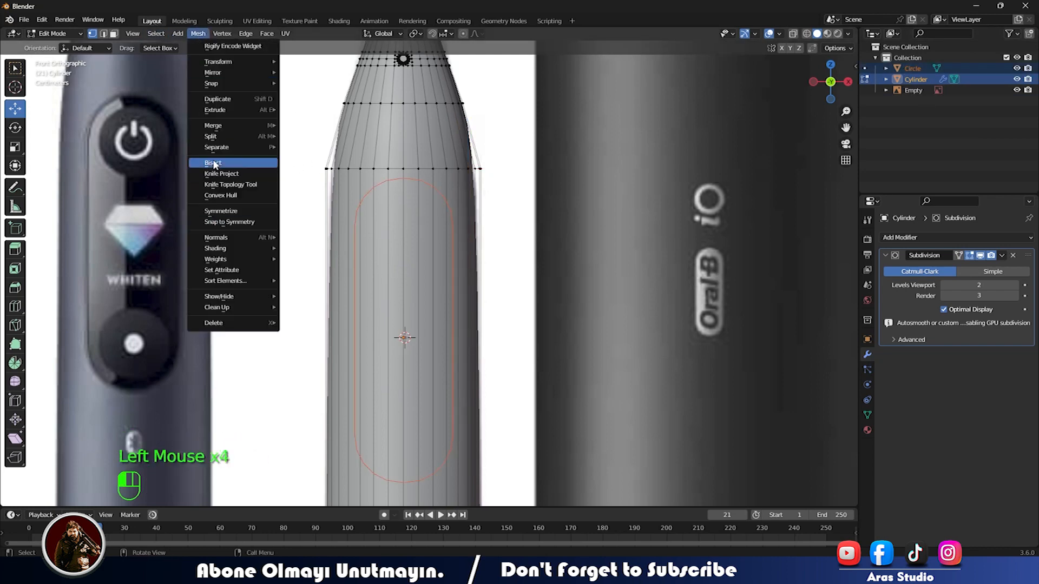
left_click(218, 173)
Step: Examine the projected panel cut on the handle from the front and from the side
middle_click_drag(389, 303, 404, 279)
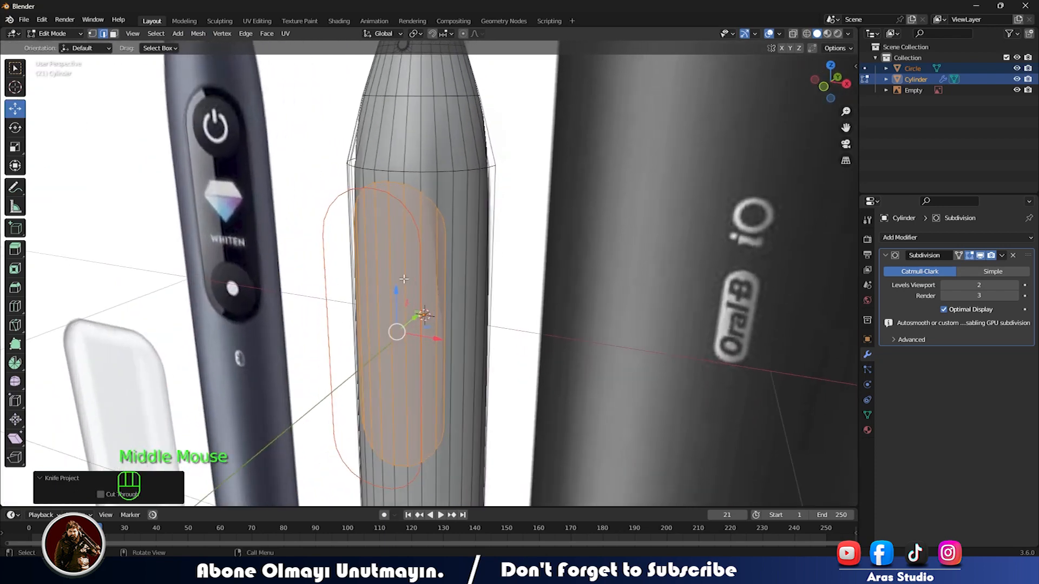
key("KP_1")
scroll(405, 276, "up", 3)
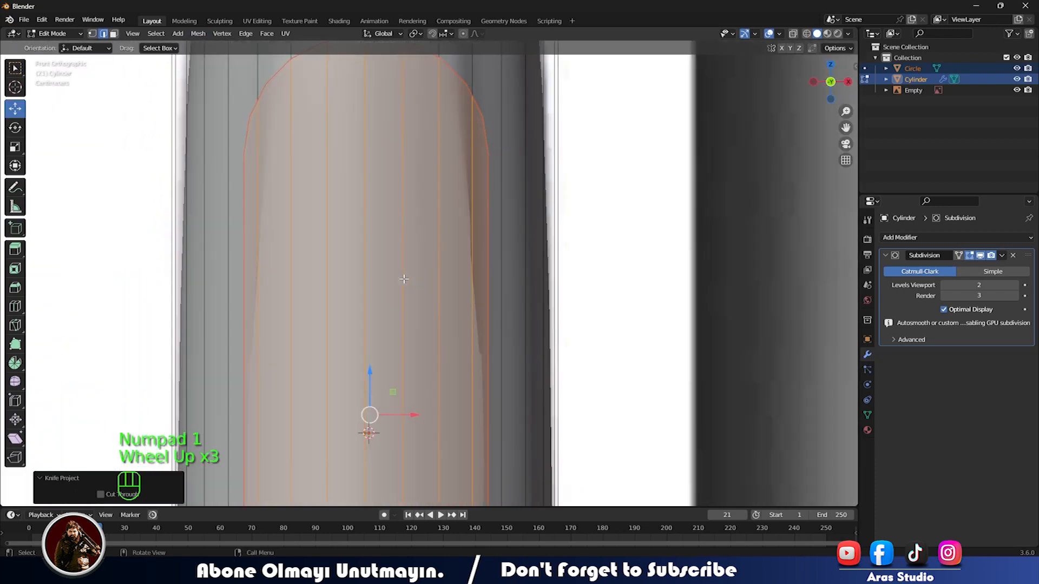
scroll(410, 273, "down", 1)
middle_click_drag(452, 255, 401, 325, "shift")
scroll(371, 243, "up", 3)
scroll(417, 320, "down", 2)
scroll(400, 324, "up", 1)
scroll(400, 324, "down", 2)
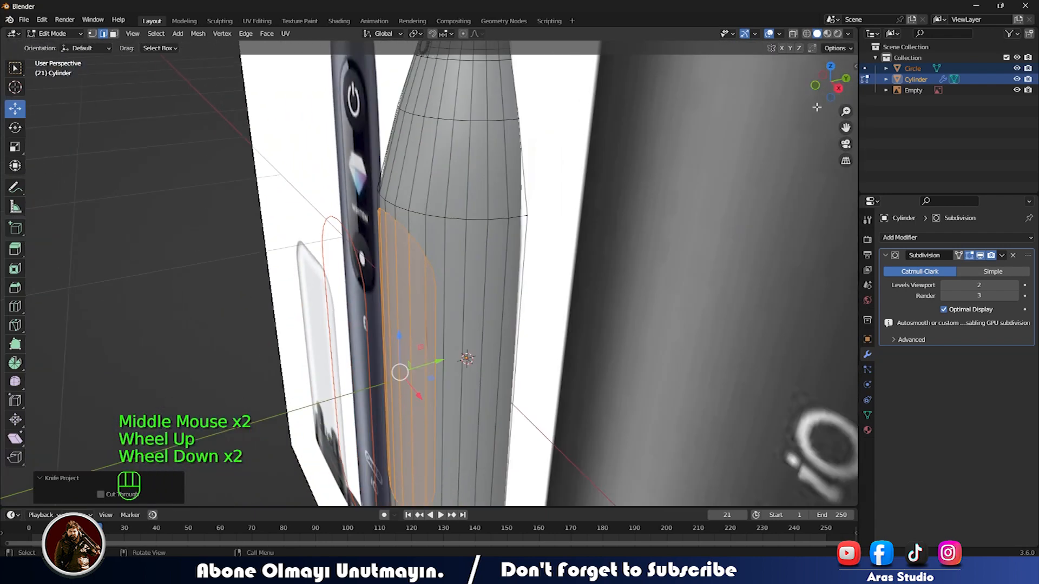
Step: Hide the rounded outline object used for the projection
left_click(984, 79)
left_click(1017, 68)
middle_click_drag(411, 243, 424, 202)
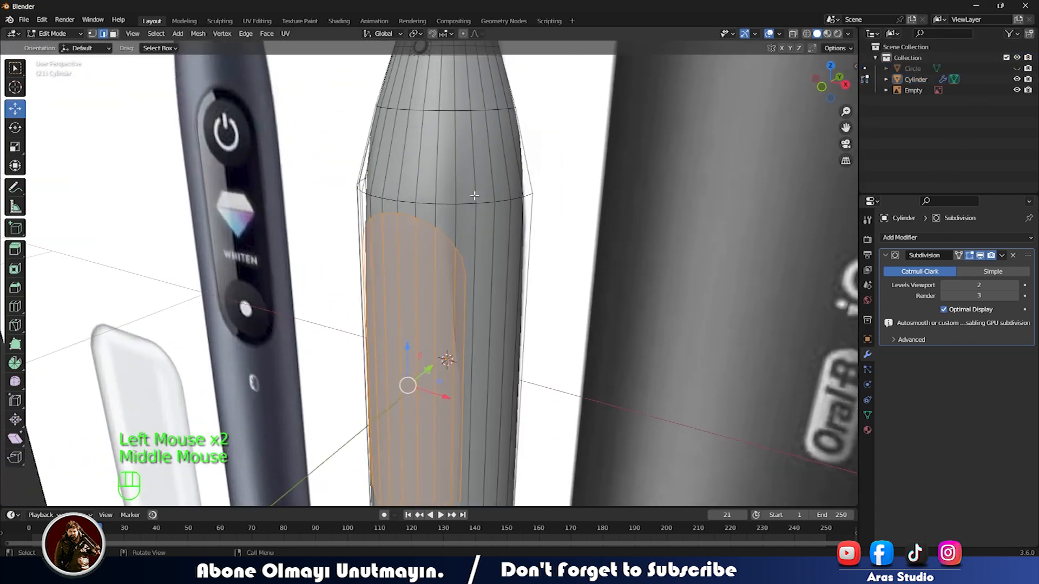
Step: Merge the stray vertex on the panel outline's upper arc, just beside the top centre, into its neighbouring grid vertex using At Last
key("KP_1")
scroll(424, 202, "up", 3)
key("1")
scroll(374, 206, "down", 1)
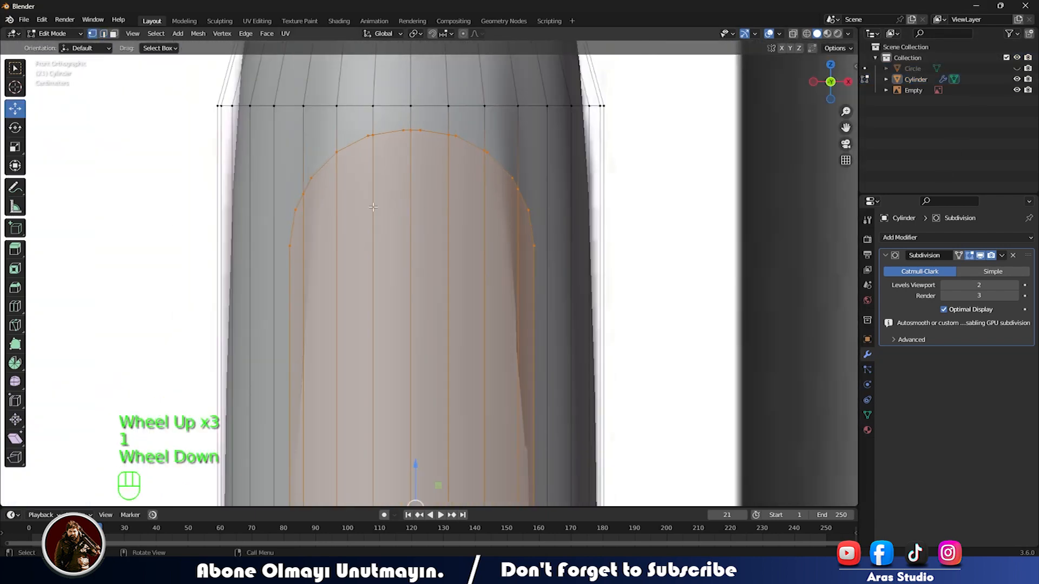
scroll(489, 194, "up", 2)
middle_click_drag(487, 197, 538, 307, "shift")
scroll(475, 246, "down", 1)
scroll(464, 267, "up", 3)
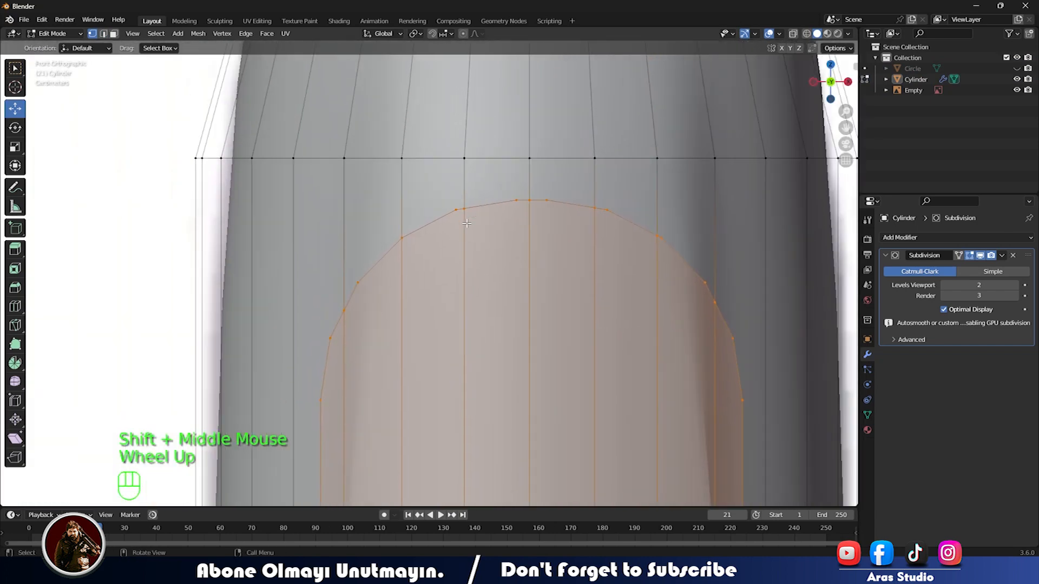
left_click(475, 163)
key("shift+s")
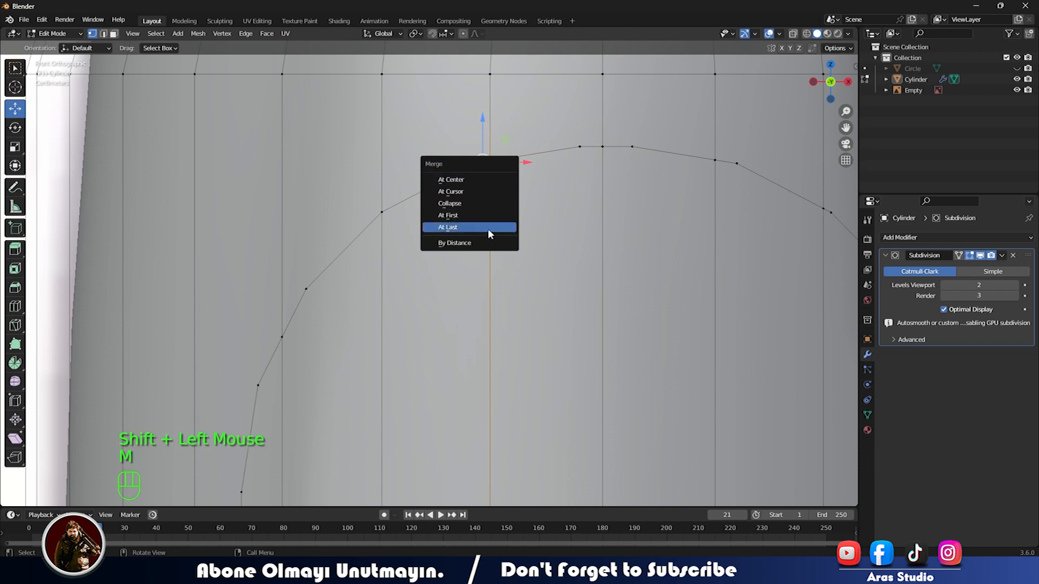
left_click(511, 235)
Step: Merge the two extra vertices flanking the panel outline's top-centre vertex into that centre vertex
left_click(579, 147)
left_click(602, 145, "shift")
key("m")
left_click(609, 163)
left_click(632, 147)
key("m")
left_click(602, 151)
Step: Merge the two stray vertices right of the panel outline's top centre into the adjacent vertices on the vertical edges
middle_click_drag(737, 162, 608, 178, "shift")
left_click(608, 179)
left_click(585, 174, "shift")
key("m")
left_click(589, 176)
middle_click_drag(703, 225, 598, 205, "shift")
left_click(598, 204)
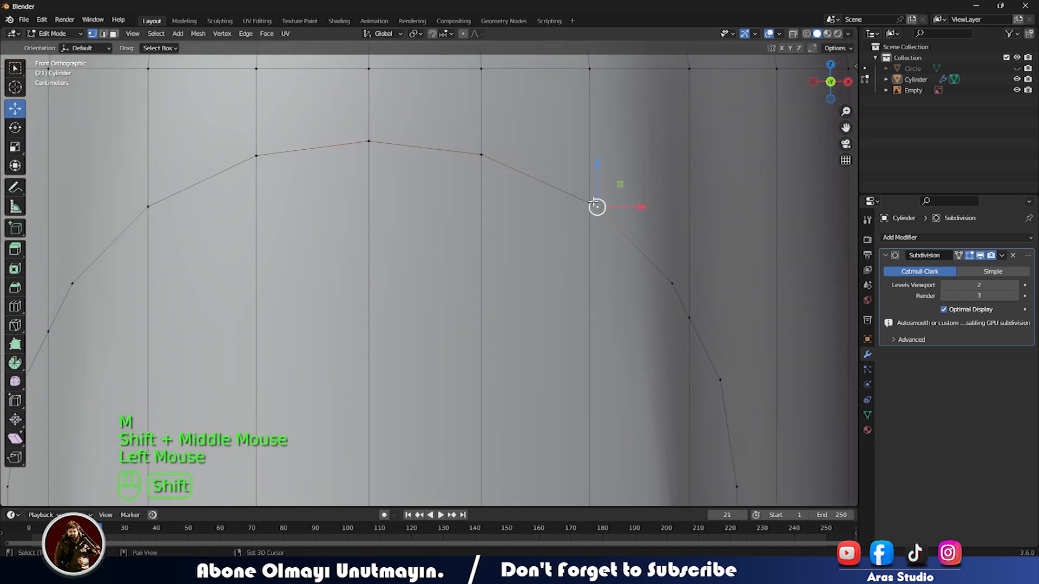
left_click(592, 205, "shift")
key("m")
left_click(596, 215)
Step: Merge the stray vertex on the outline's upper-right shoulder into the next vertex on the vertical edge, using At Last
middle_click_drag(656, 255, 592, 220, "shift")
left_click(622, 278)
left_click(627, 282, "shift")
key("m")
left_click(627, 280)
middle_click_drag(627, 283, 672, 274, "shift")
scroll(580, 259, "down", 2)
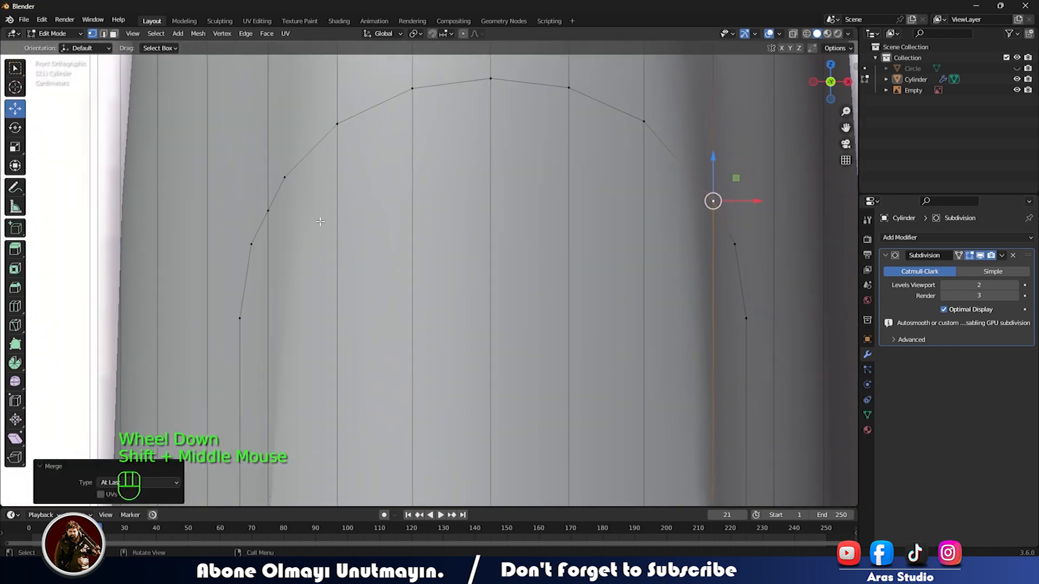
Step: Merge the stray vertex on the outline's upper-left shoulder into the adjacent vertical-edge vertex and check the result in Object Mode
left_click(287, 177)
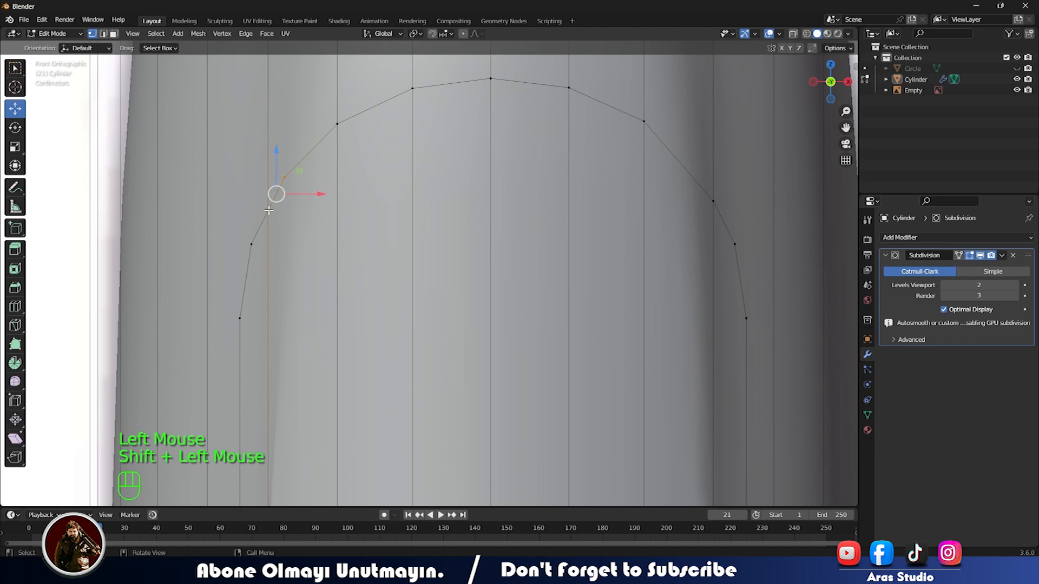
key("m")
left_click(269, 211)
scroll(269, 210, "down", 2)
key("Tab")
key("Tab")
Step: Select the faces inside the rounded panel outline and delete them to open the handle's front
scroll(377, 225, "up", 3)
middle_click_drag(269, 211, 529, 297, "shift")
scroll(462, 286, "down", 3)
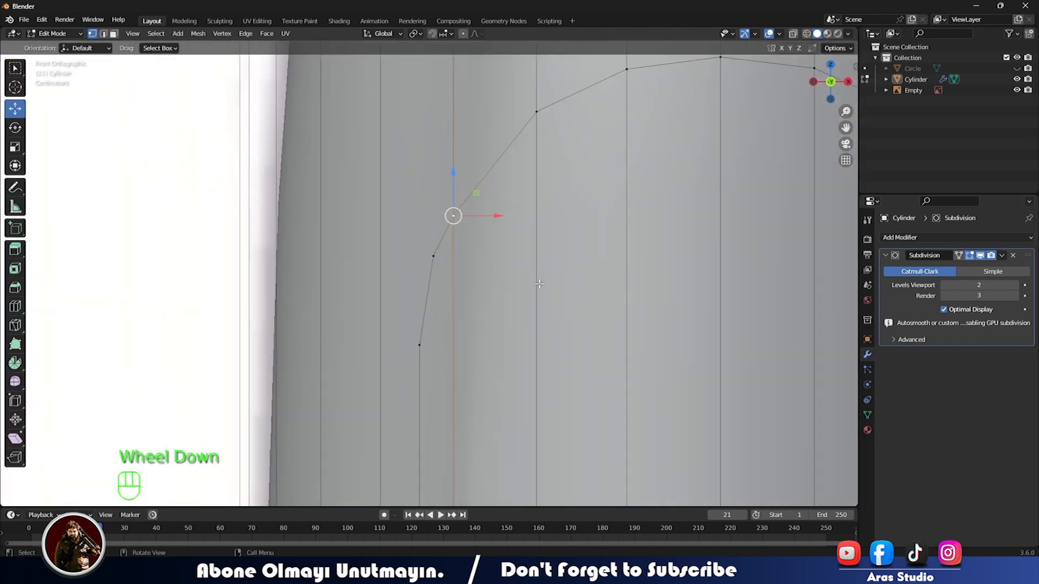
scroll(543, 260, "down", 1)
middle_click_drag(631, 292, 492, 275, "shift")
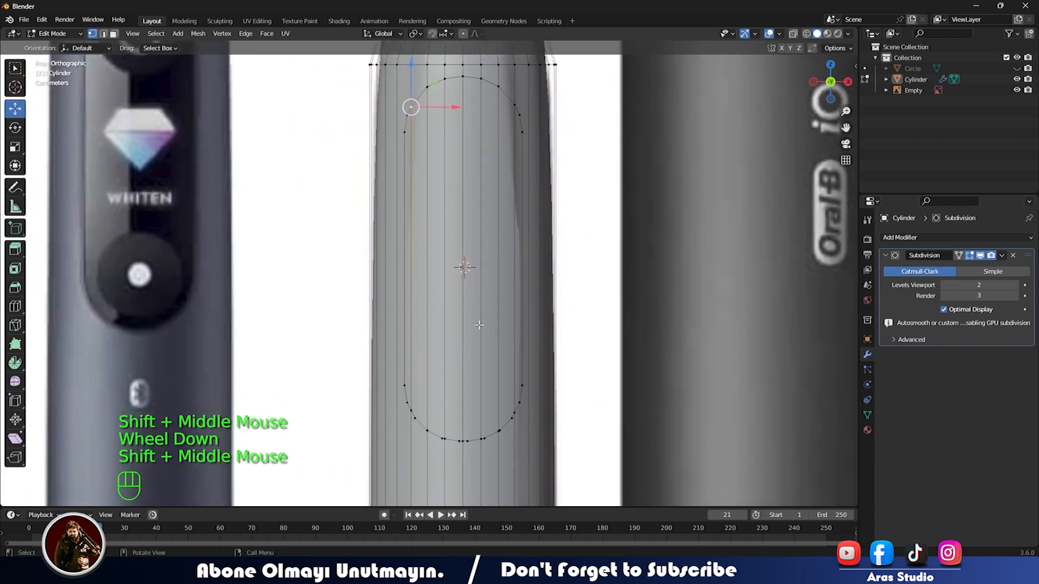
left_click_drag(498, 352, 498, 351)
middle_click_drag(498, 351, 459, 302)
left_click(507, 259, "shift")
mouse_move(507, 259)
middle_mouse_down("shift")
mouse_move(423, 263)
mouse_move(454, 238)
mouse_move(391, 270)
mouse_move(531, 211)
mouse_move(502, 212)
mouse_move(460, 249)
middle_mouse_up("shift")
key("x")
left_click(468, 228)
Step: Leave Edit Mode and hide the reference image empty in the viewport
key("KP_1")
scroll(502, 212, "down", 1)
scroll(502, 212, "up", 2)
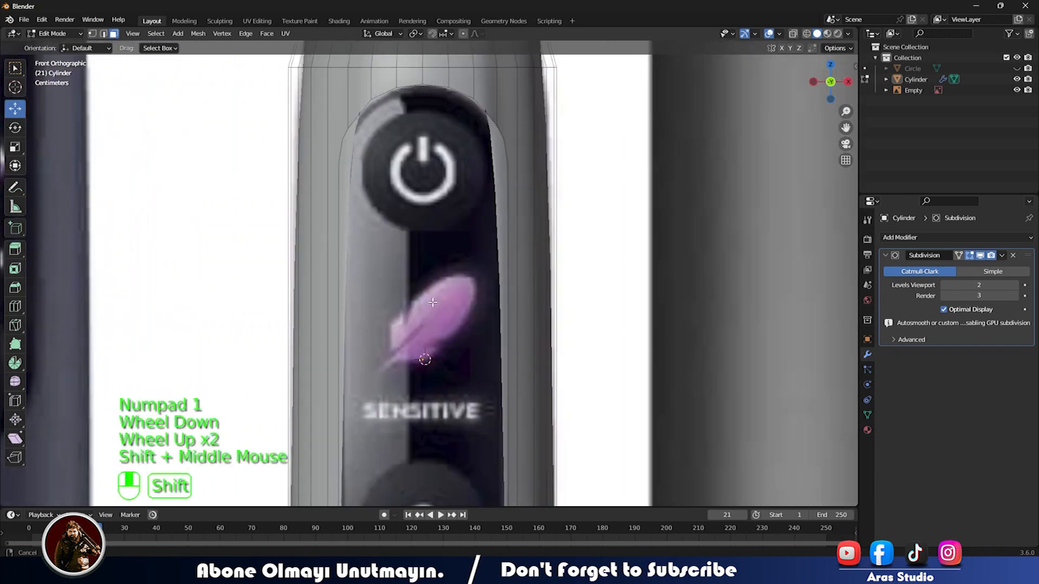
scroll(460, 249, "down", 3)
key("Tab")
left_click(1026, 88)
left_click(1017, 90)
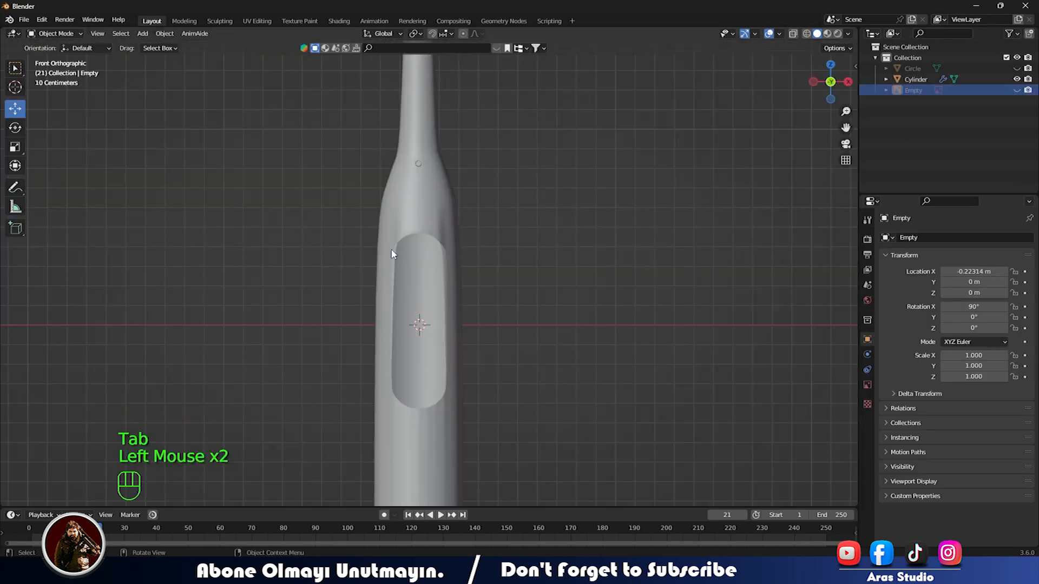
Step: Select the handle and open its mesh for editing
scroll(372, 260, "up", 3)
key("Tab")
left_click(372, 260)
key("Tab")
Step: Try to add a loop cut near the upper arc of the handle's panel opening
scroll(406, 378, "up", 4)
middle_click_drag(405, 378, 405, 356, "shift")
scroll(308, 298, "up", 3)
scroll(308, 299, "down", 2)
middle_click_drag(308, 298, 388, 275)
key("KP_1")
scroll(304, 282, "up", 1)
scroll(447, 276, "down", 2)
key("ctrl+r")
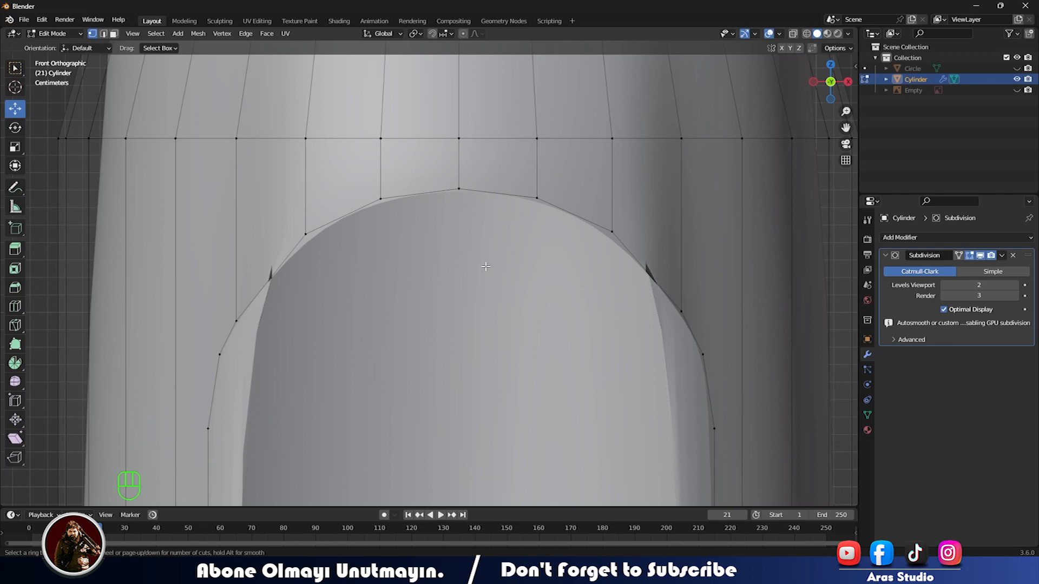
right_click(283, 184)
Step: Select the whole handle mesh, merge its vertices by distance, and check the opening in Object Mode
left_click(405, 214)
key("a")
key("m")
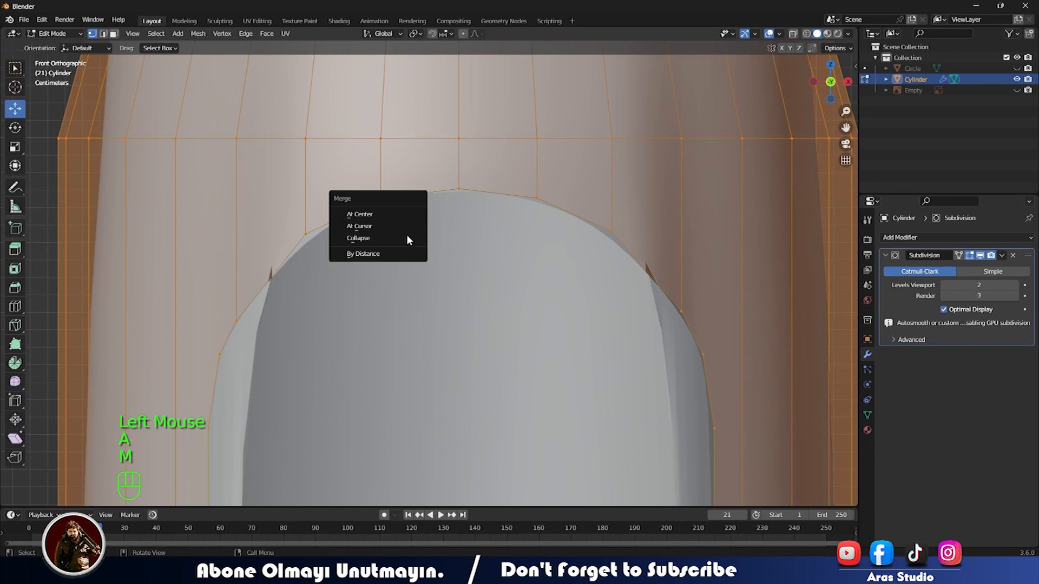
left_click(407, 254)
scroll(411, 272, "up", 2)
key("Tab")
scroll(411, 270, "down", 2)
key("Tab")
key("1")
Step: Bisect the entire handle mesh horizontally at the upper shoulder vertices of the panel opening and check the result
scroll(411, 268, "down", 1)
middle_click_drag(411, 269, 454, 325, "shift")
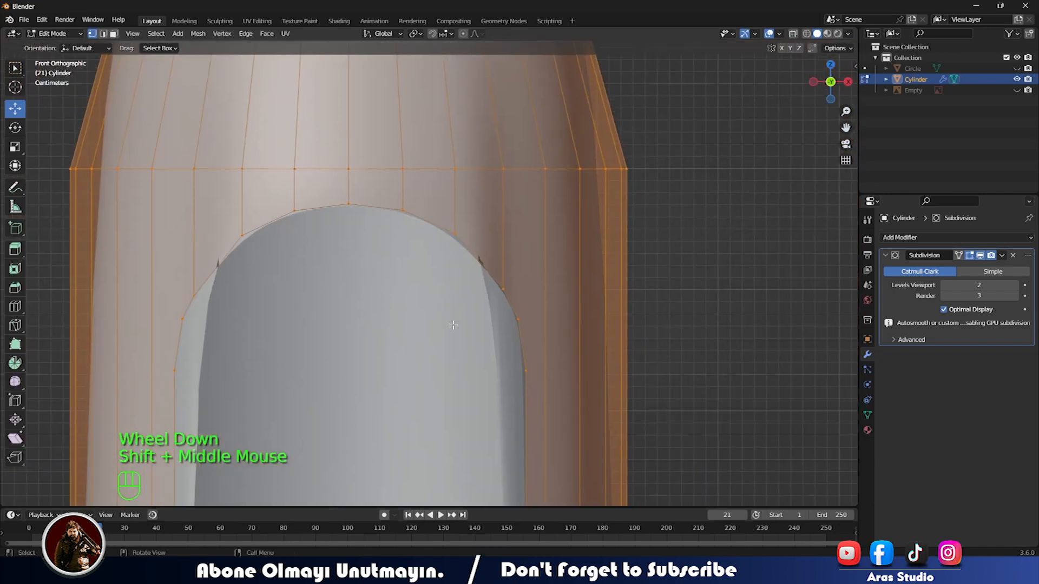
key("KP_1")
middle_click_drag(528, 335, 552, 257, "shift")
scroll(552, 257, "down", 2)
scroll(437, 315, "up", 1)
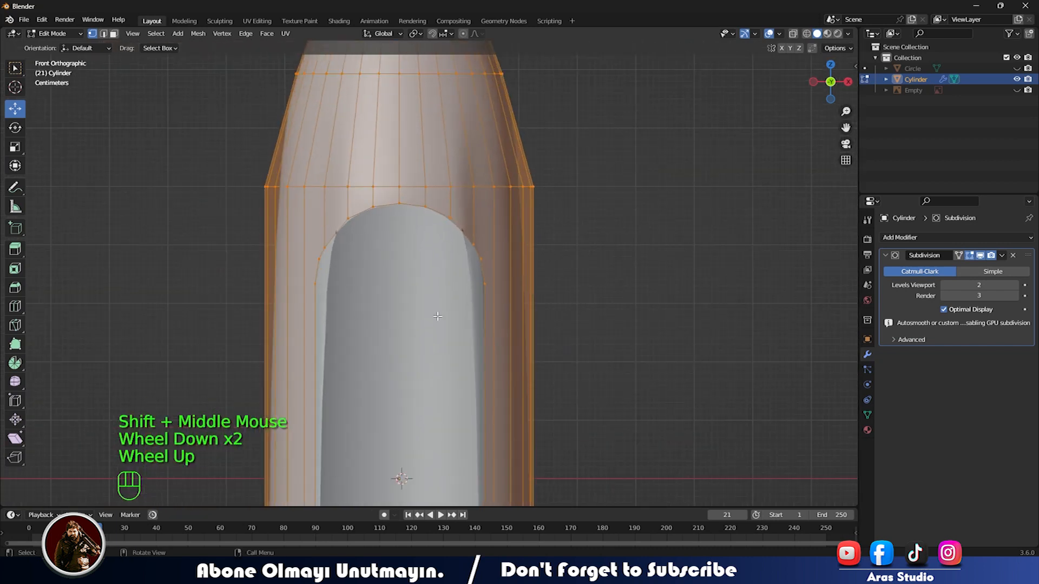
key("ctrl+r")
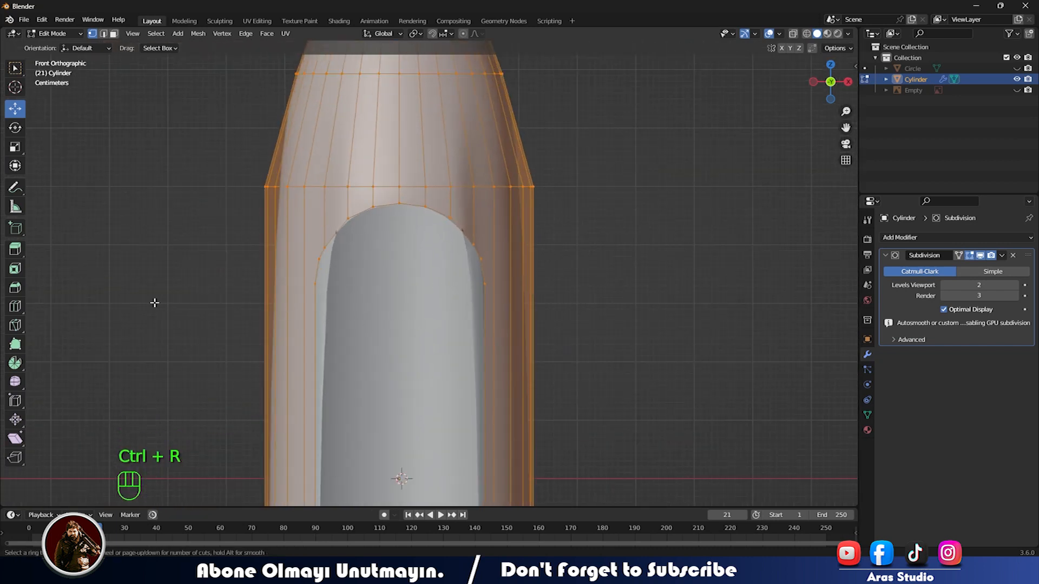
key("q")
left_click(134, 249)
left_click_drag(209, 257, 532, 259)
key("ctrl+space")
key("ctrl+space")
key("Tab")
key("Tab")
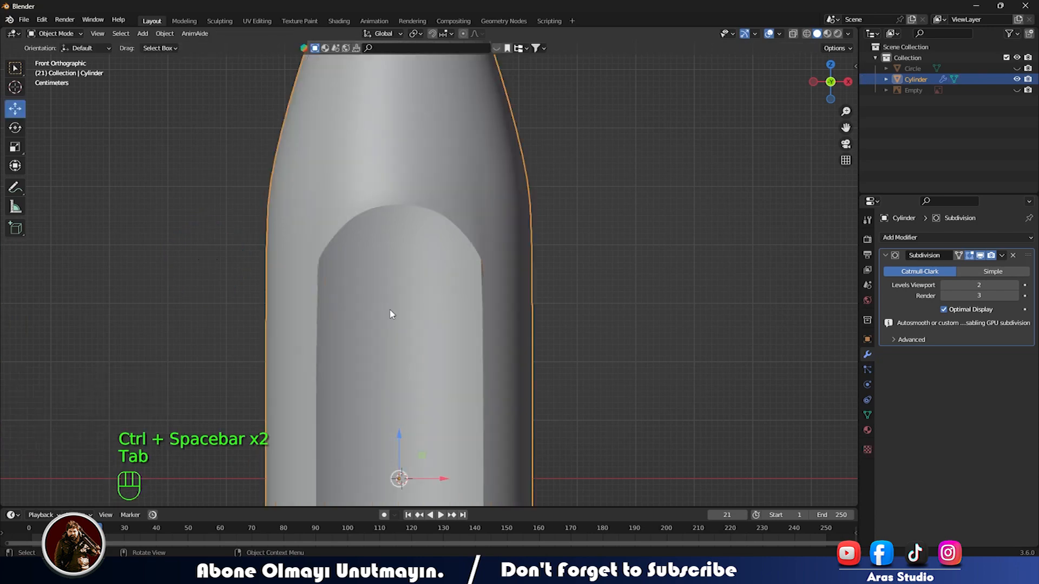
Step: Try to bisect the handle horizontally at the vertices where the opening's upper arc meets its straight sides
scroll(468, 300, "up", 2)
scroll(468, 300, "up", 2)
scroll(529, 225, "up", 4)
middle_click_drag(517, 260, 482, 250, "shift")
left_click(481, 252, "shift")
scroll(482, 366, "down", 2)
middle_click_drag(482, 366, 538, 223, "shift")
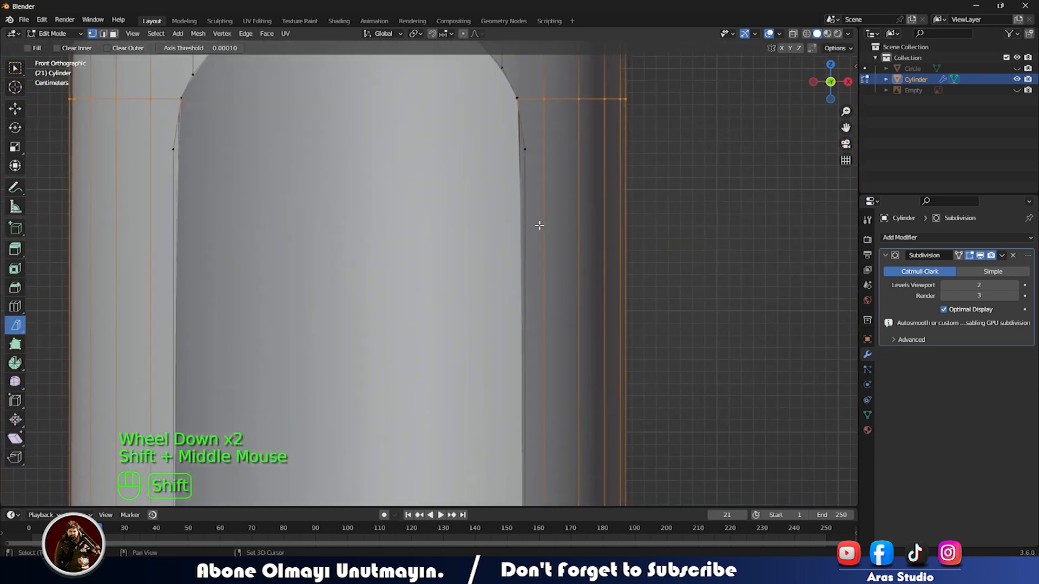
scroll(538, 223, "down", 1)
key("ctrl+r")
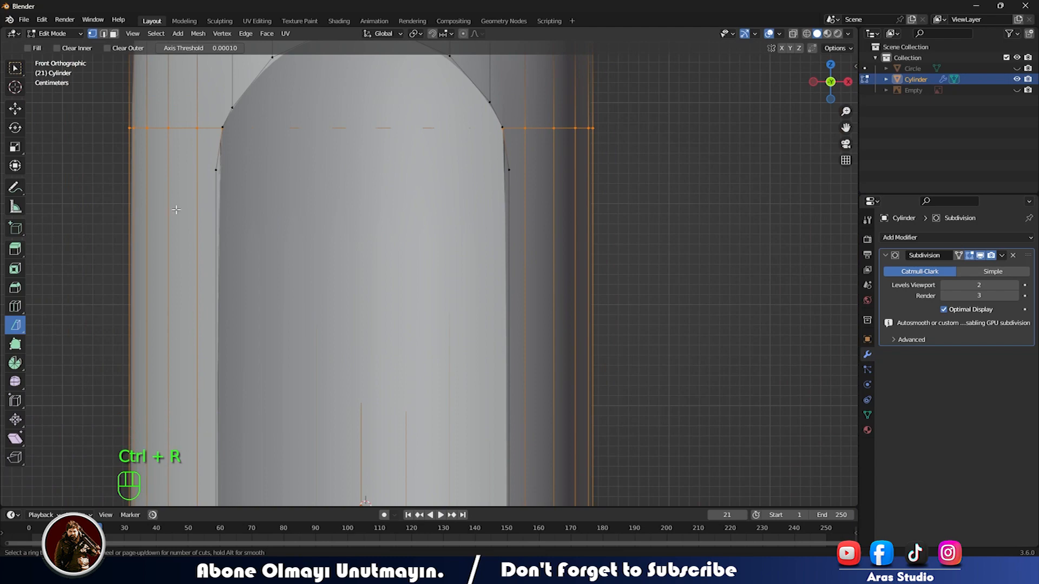
key("q")
left_click(89, 177)
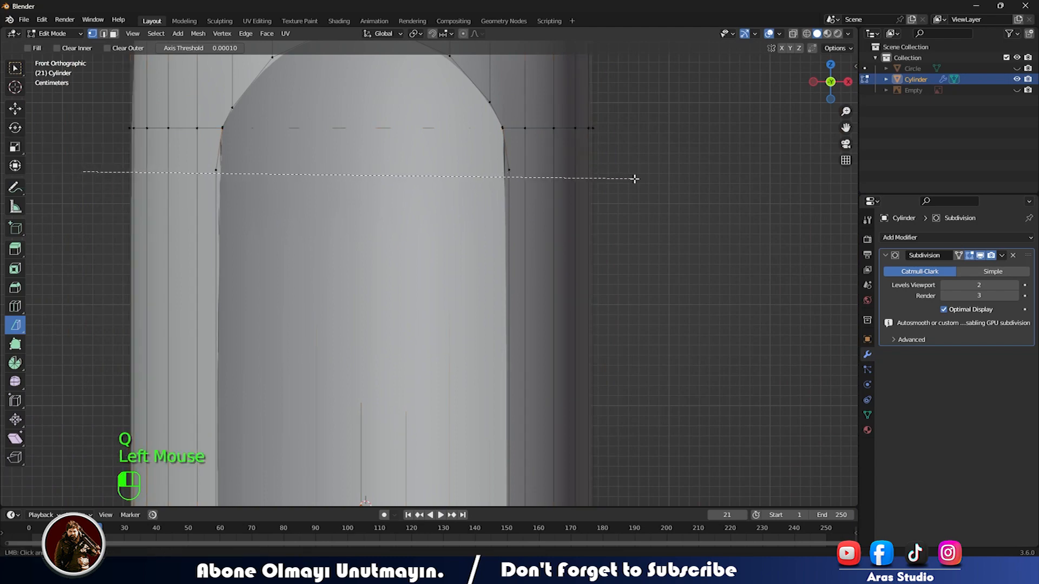
left_click_drag(640, 194, 627, 216)
Step: Select the whole mesh and bisect it horizontally where the opening's upper arc meets its straight sides
key("a")
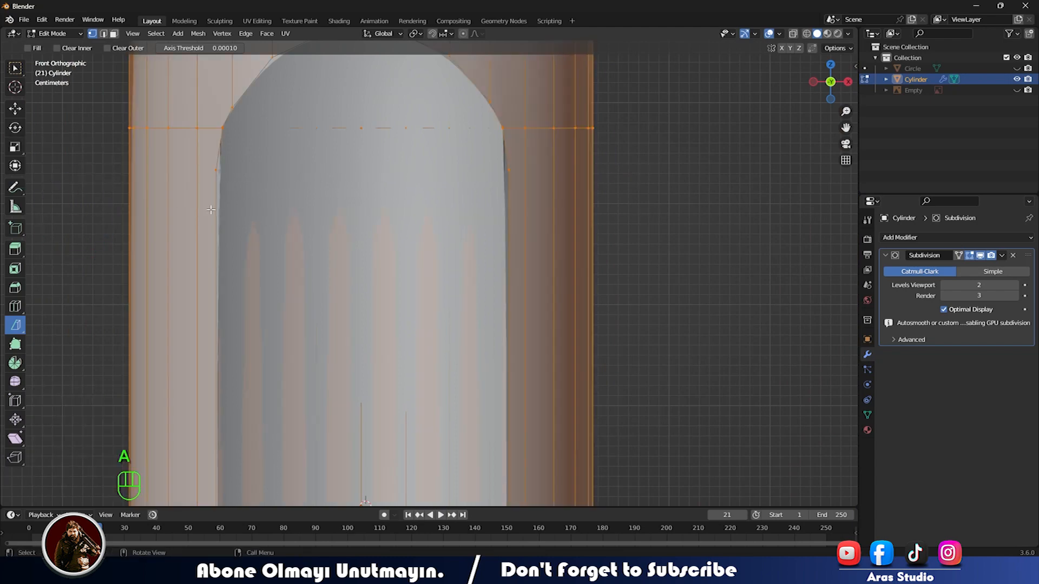
key("q")
left_click(57, 170)
left_click_drag(81, 177, 572, 169)
scroll(456, 273, "down", 3)
key("Tab")
Step: Merge the doubled vertices on the right of the opening's lower arc using At Last, undoing the first merge attempt
middle_click_drag(455, 273, 447, 160, "shift")
scroll(433, 309, "up", 3)
middle_click_drag(432, 309, 412, 245, "shift")
scroll(413, 245, "down", 2)
key("Tab")
scroll(412, 246, "up", 1, "shift")
scroll(413, 245, "up", 6)
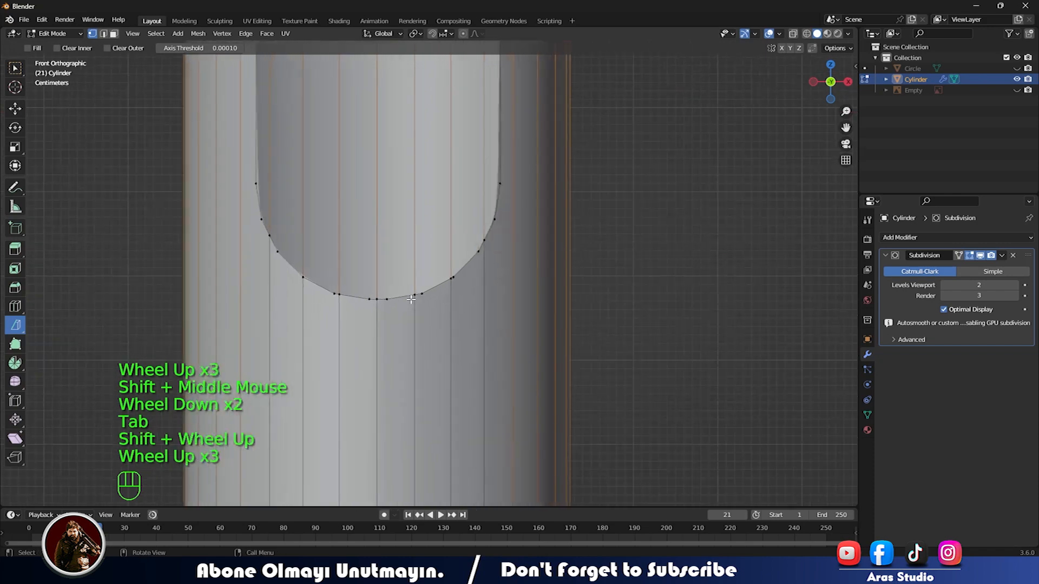
left_click(500, 288)
left_click(501, 288, "shift")
key("m")
left_click(500, 303)
key("ctrl+z")
key("m")
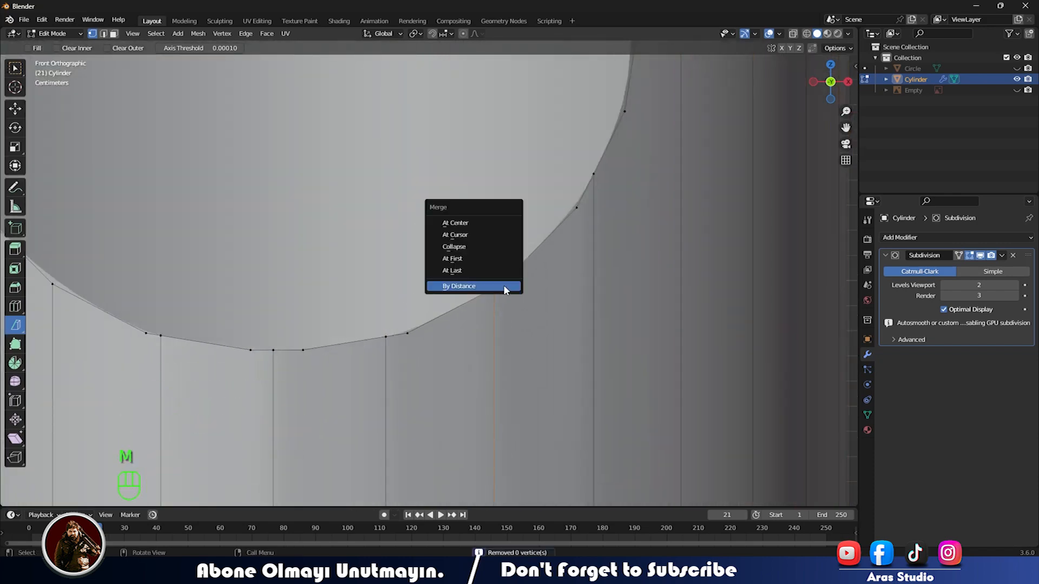
left_click(511, 274)
Step: Merge the stray vertex on the opening's lower-right shoulder into the adjacent vertex on the vertical edge
left_click(576, 208)
left_click(594, 173, "shift")
key("m")
left_click(591, 173)
middle_click_drag(590, 173, 610, 276, "shift")
left_click(623, 236)
Step: Merge the stray vertex just right of the opening's bottom centre into the neighbouring vertical-edge vertex
middle_click_drag(628, 193, 671, 169, "shift")
middle_click_drag(627, 157, 855, 43, "shift")
left_click(698, 244)
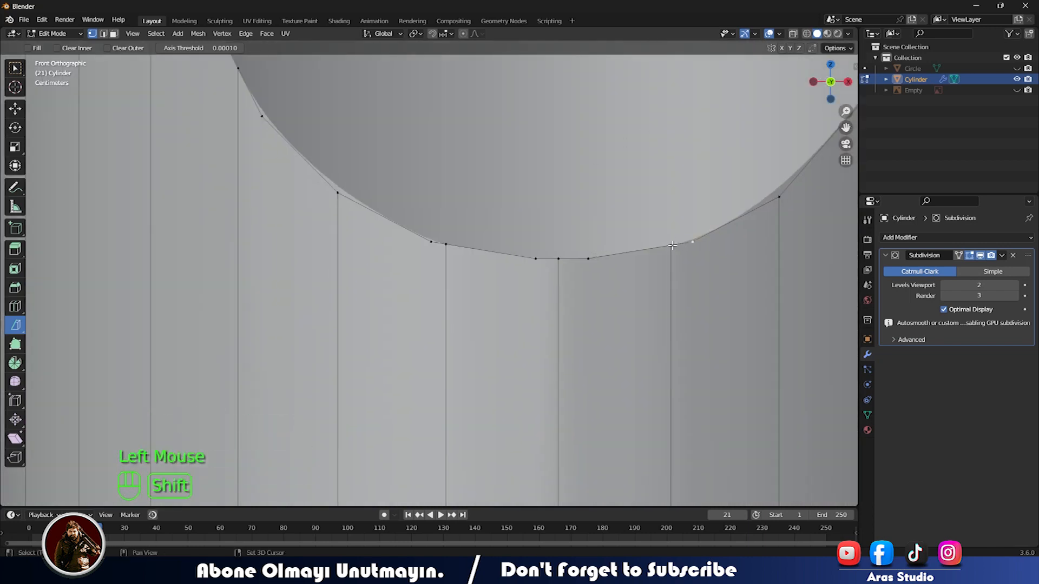
key("m")
left_click(680, 250)
Step: Merge the two extra vertices flanking the opening's bottom-centre vertex into that centre vertex using At Last
key("m")
left_click(560, 258)
left_click(535, 258)
left_click(560, 258, "shift")
key("m")
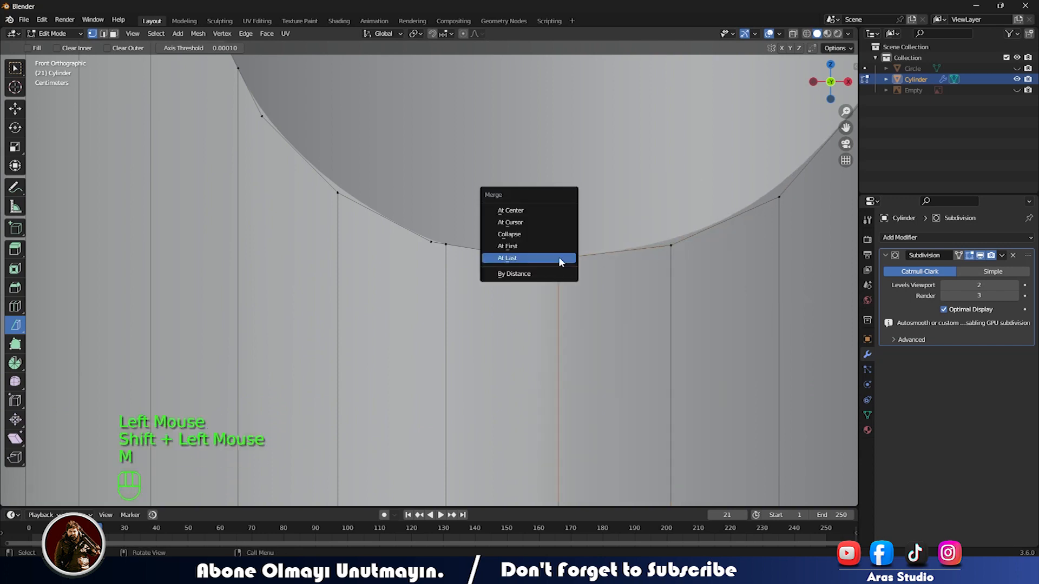
left_click(560, 258)
Step: Merge the stray vertex just left of the opening's bottom centre into the neighbouring vertical-edge vertex
middle_click_drag(433, 244, 501, 284, "shift")
left_click(459, 258)
key("m")
left_click(474, 258)
Step: Merge the stray vertex on the opening's lower-left shoulder into the adjacent vertex on the vertical edge
middle_click_drag(319, 158, 388, 271, "shift")
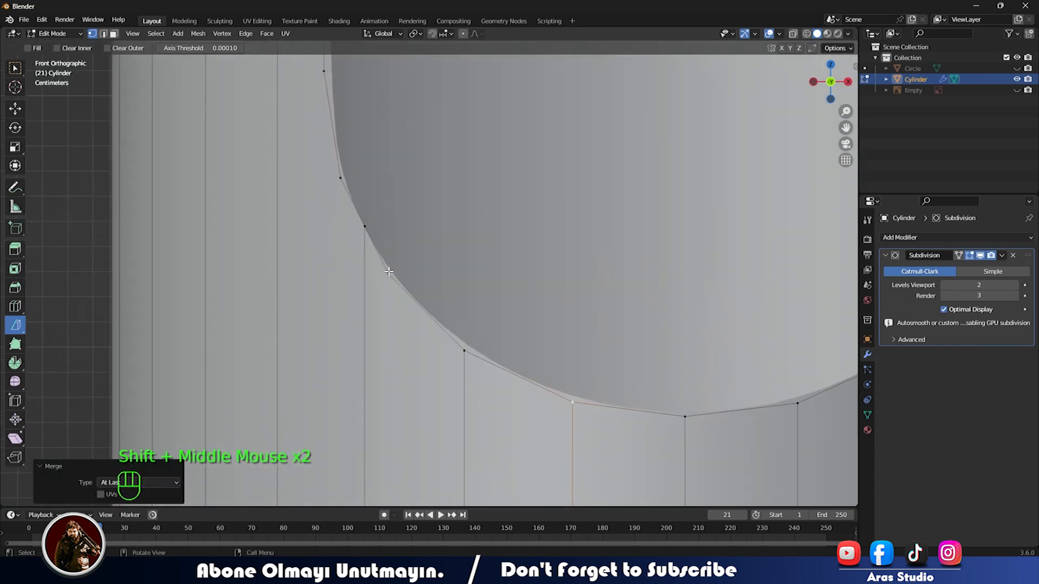
left_click(388, 271)
key("m")
left_click(365, 227)
scroll(432, 249, "down", 5)
middle_click_drag(533, 260, 457, 326, "shift")
scroll(456, 325, "down", 5)
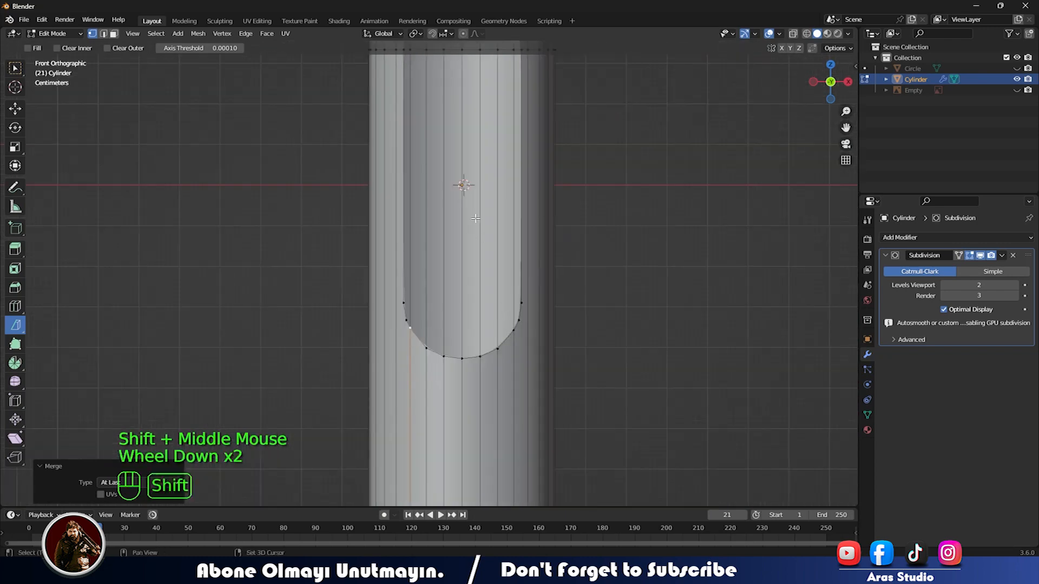
Step: Merge the stray vertex on the opening's upper-left shoulder into the adjacent end vertex of the upper horizontal edge loop using At Last
middle_click_drag(443, 96, 454, 307, "shift")
scroll(455, 306, "up", 6)
middle_click_drag(419, 146, 413, 334, "shift")
scroll(412, 334, "up", 5)
middle_click_drag(436, 180, 602, 196, "shift")
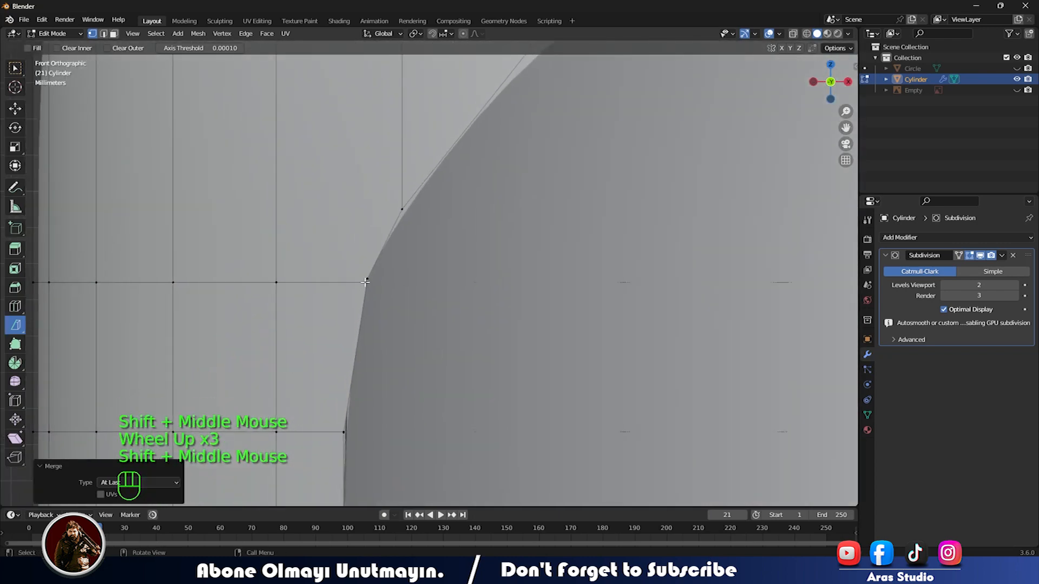
left_click(365, 283, "shift")
key("m")
left_click(371, 297)
Step: Isolate the cylinder in local view and merge the doubled vertices where the lower horizontal loop meets the opening's upper-left side using At Last
middle_click_drag(385, 396, 539, 245, "shift")
scroll(398, 300, "up", 5)
left_click(411, 360)
left_click(370, 339)
scroll(369, 348, "up", 3)
scroll(368, 348, "down", 1)
middle_click_drag(368, 348, 383, 378, "shift")
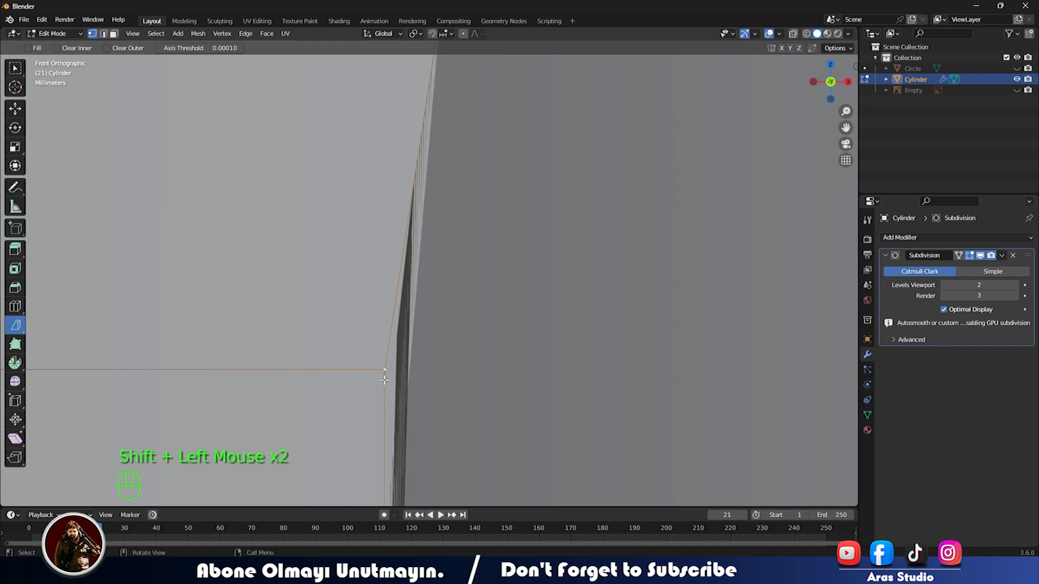
key("slash")
scroll(407, 325, "up", 5)
key("m")
left_click(408, 327)
Step: Merge the stray vertex on the opening's upper-right shoulder into the end vertex of the upper horizontal edge loop using At Last
scroll(414, 317, "up", 1)
scroll(425, 297, "down", 1)
middle_click_drag(436, 279, 416, 338, "shift")
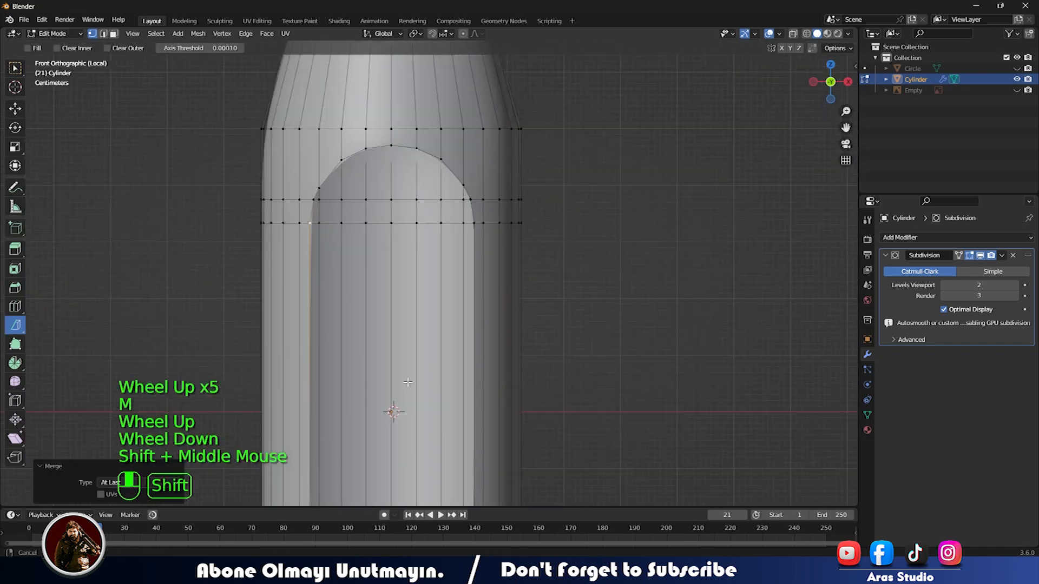
scroll(469, 284, "up", 3)
middle_click_drag(487, 281, 464, 280, "shift")
scroll(464, 280, "up", 2)
scroll(509, 289, "up", 3)
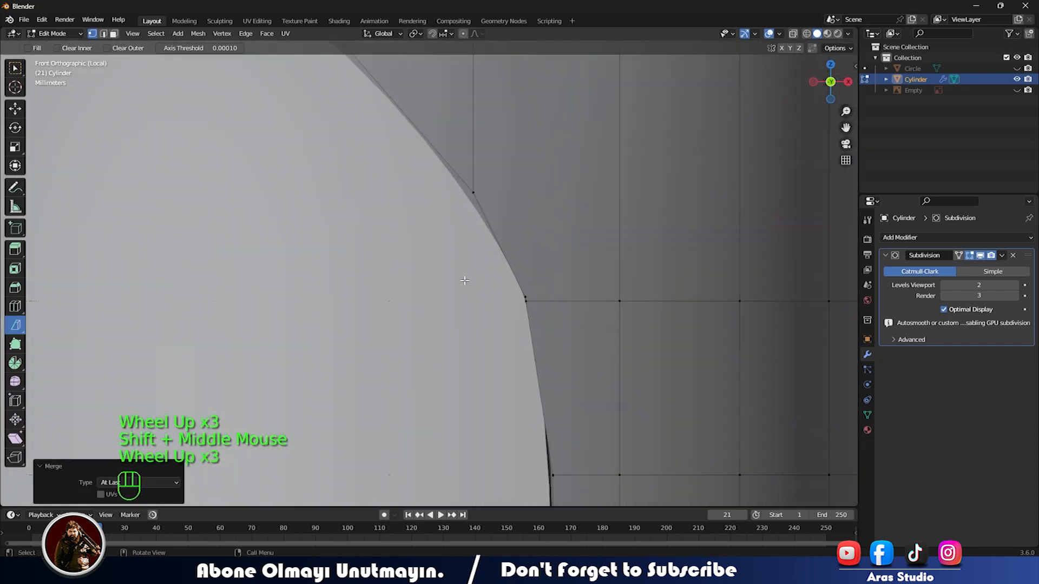
left_click(524, 298, "shift")
key("m")
left_click(527, 326)
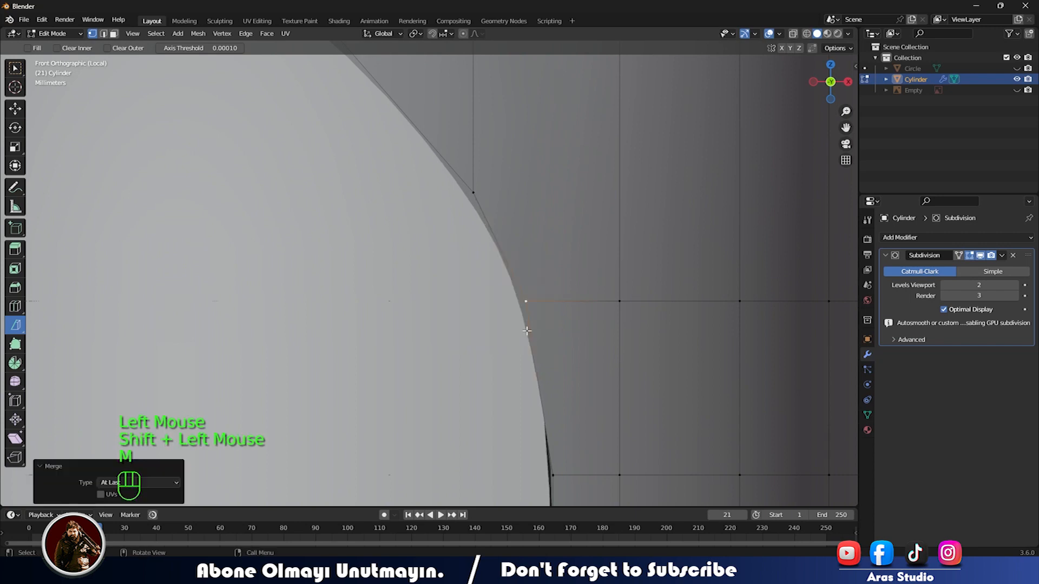
Step: Merge the doubled vertices where the lower horizontal loop meets the opening's upper-right side
middle_click_drag(528, 338, 488, 237, "shift")
left_click(510, 380)
scroll(476, 319, "up", 3)
middle_click_drag(468, 300, 520, 323, "shift")
scroll(439, 227, "up", 3)
left_click(522, 325, "shift")
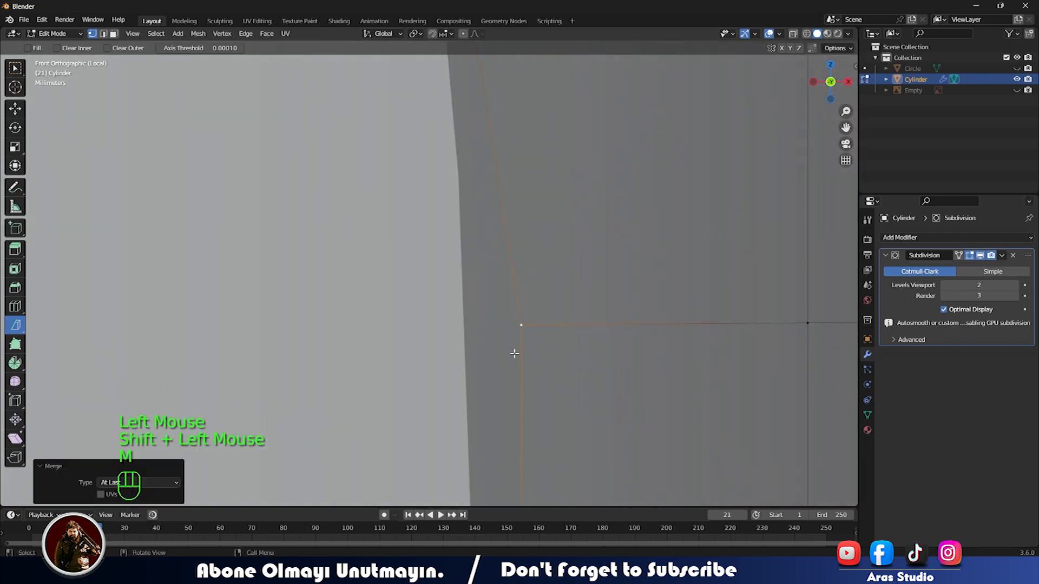
key("m")
Step: Check the smoothed shading around the opening and along the handle in Object Mode from several angles
scroll(511, 358, "down", 5)
key("Tab")
scroll(508, 361, "down", 2)
middle_click_drag(508, 361, 593, 393, "shift")
key("Tab")
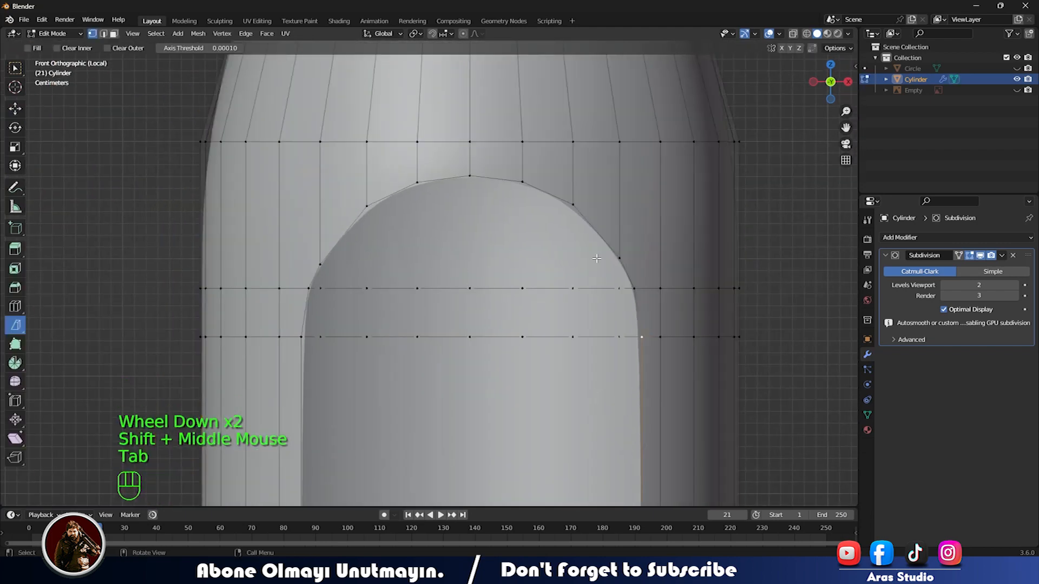
scroll(575, 269, "down", 1)
key("Tab")
middle_click_drag(530, 301, 583, 49)
scroll(508, 300, "down", 2)
middle_click_drag(520, 217, 500, 357, "shift")
middle_click_drag(500, 335, 505, 238)
scroll(506, 238, "down", 1)
middle_click_drag(506, 238, 456, 478, "shift")
scroll(517, 130, "up", 2)
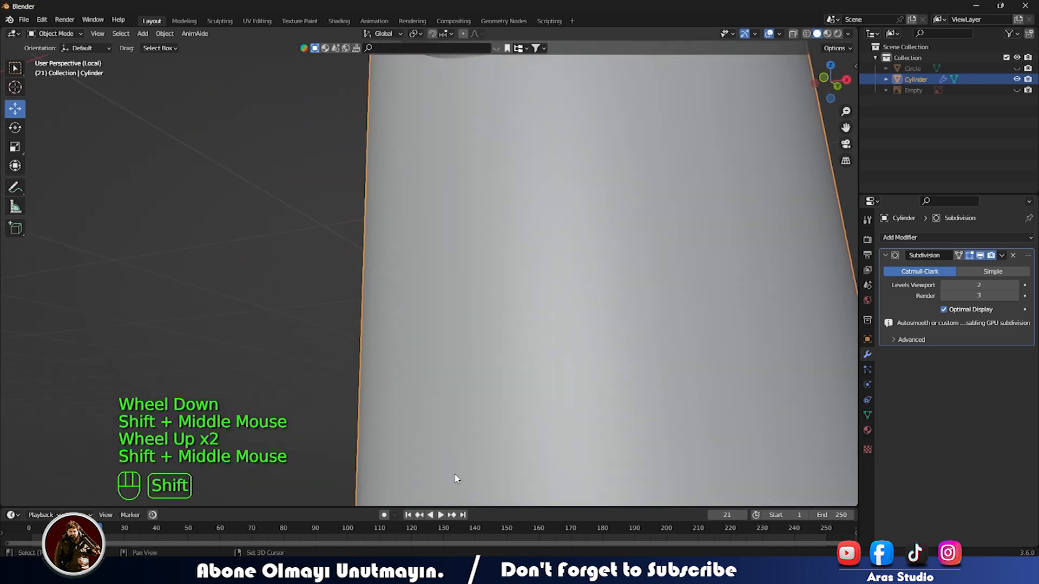
middle_click(383, 322)
scroll(382, 322, "down", 1)
scroll(473, 401, "up", 1)
middle_click_drag(382, 322, 525, 368)
Step: Bisect the whole mesh horizontally where the opening's straight sides begin curving into the rounded bottom
key("Tab")
key("KP_1")
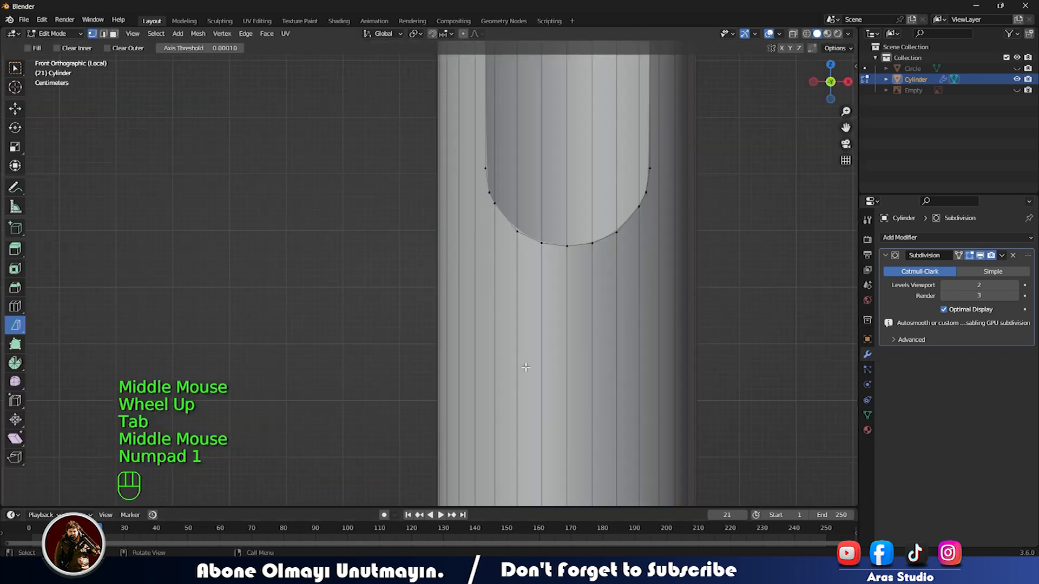
scroll(486, 324, "up", 2)
scroll(379, 281, "up", 1, "shift")
middle_click_drag(351, 281, 278, 251, "shift")
key("ctrl+r")
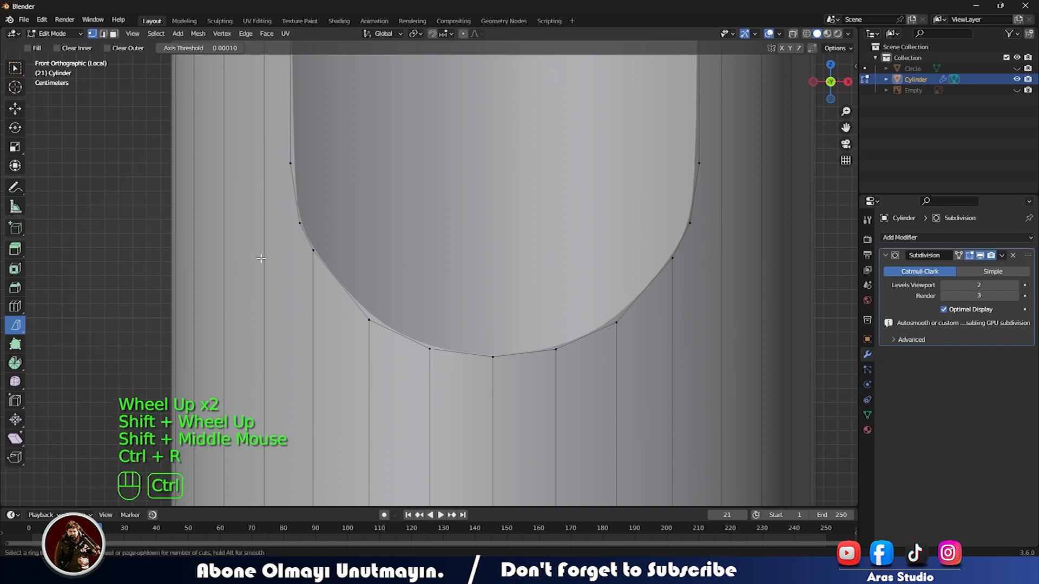
key("a")
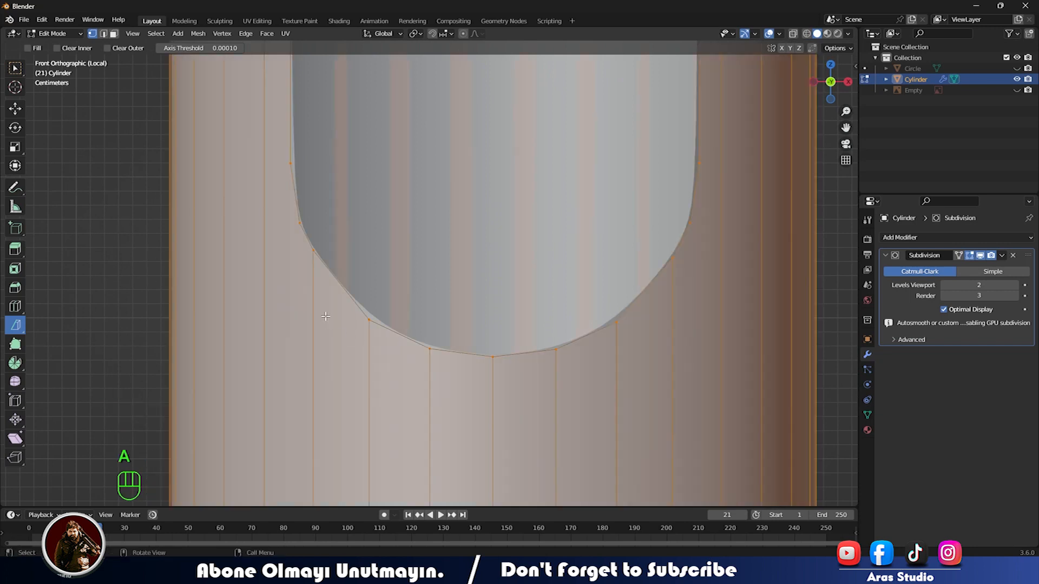
key("q")
left_click(316, 296)
left_click(146, 224)
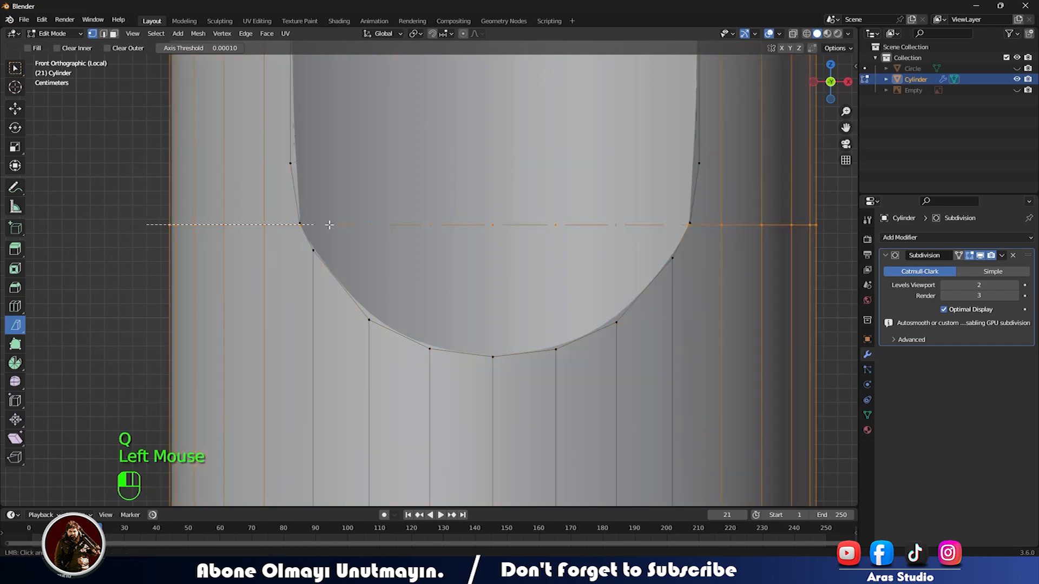
left_click_drag(757, 224, 744, 162)
left_click_drag(121, 241, 866, 223)
key("ctrl+space")
key("ctrl+space")
key("ctrl+space")
key("ctrl+space")
Step: Bisect the whole mesh horizontally again, level with the next pair of vertices down the opening's lower curve
key("a")
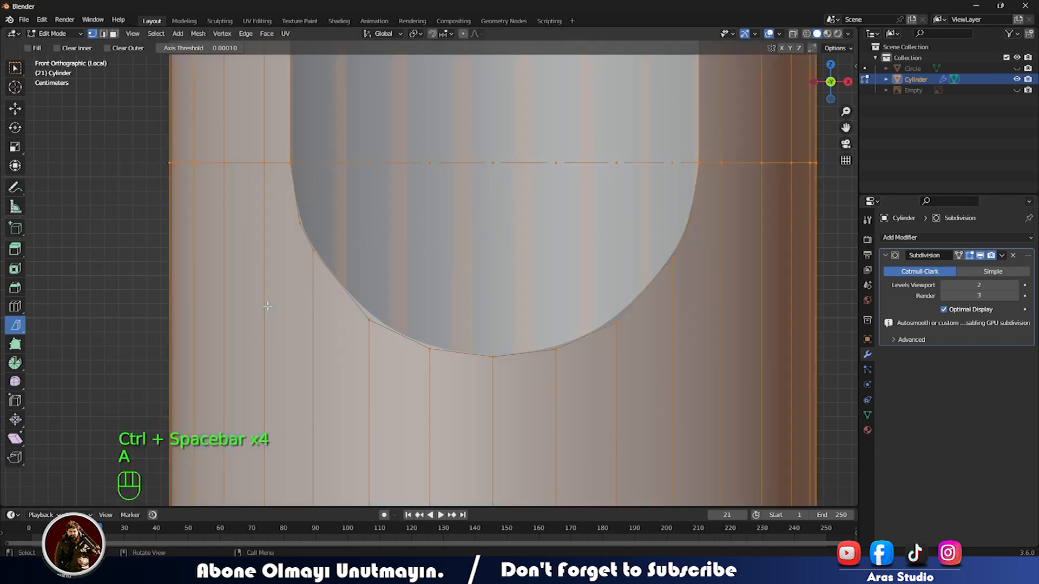
key("q")
left_click_drag(109, 216, 726, 223)
Step: Merge the doubled vertices where the upper of the two new loops meets the opening's left edge using At Last
scroll(440, 282, "up", 1)
scroll(440, 282, "down", 4)
middle_click_drag(501, 296, 479, 244)
scroll(543, 292, "up", 2)
scroll(379, 352, "down", 2)
scroll(414, 368, "down", 2)
scroll(418, 328, "up", 2)
scroll(455, 319, "up", 3)
scroll(482, 306, "up", 2)
left_click(471, 207)
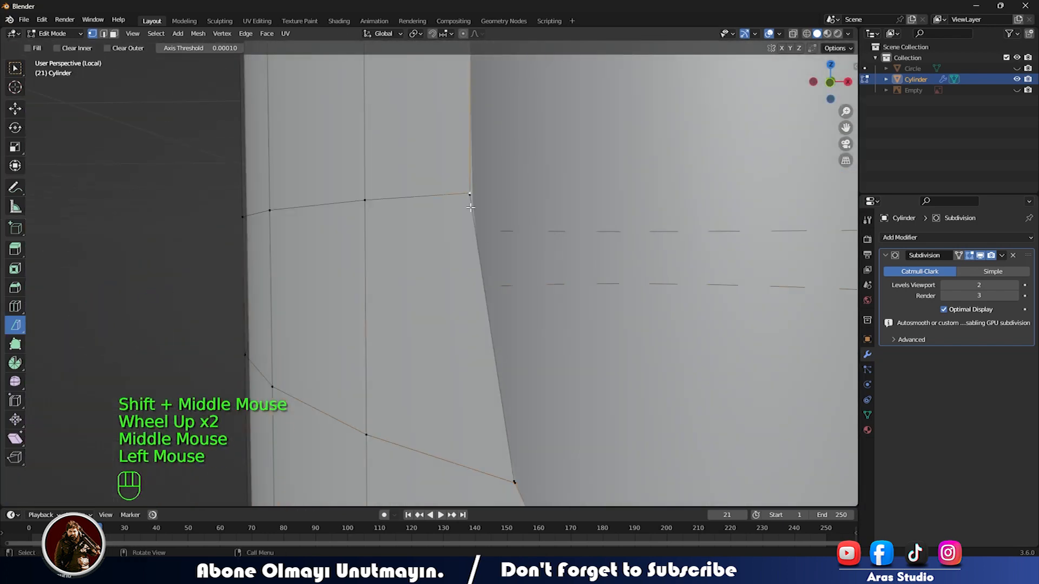
left_click(470, 193)
left_click(469, 193, "shift")
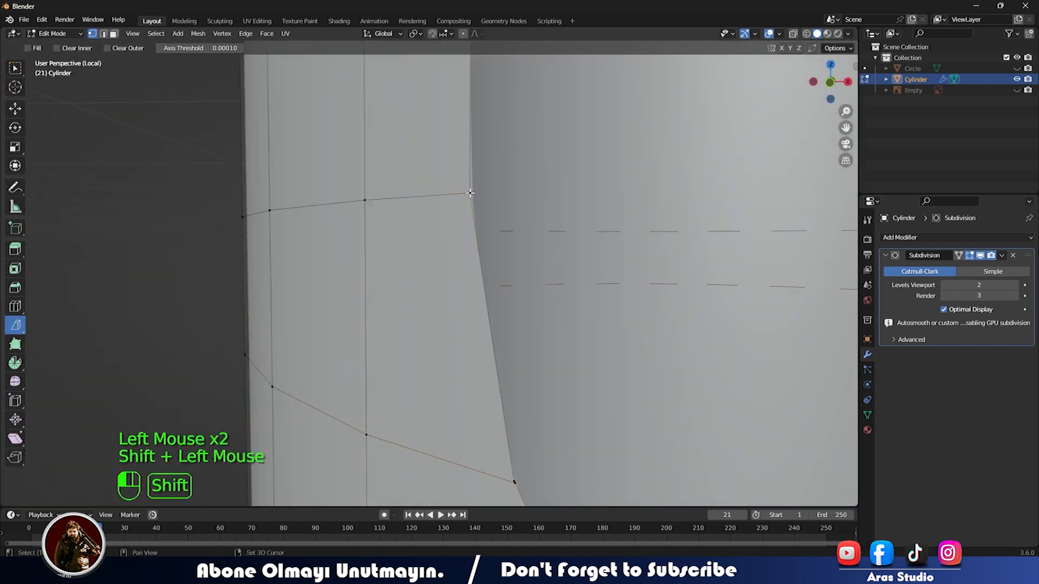
key("m")
left_click(477, 224)
Step: Merge the doubled vertices where the lower new loop meets the opening's left edge using At Last
middle_click_drag(478, 225, 499, 232, "shift")
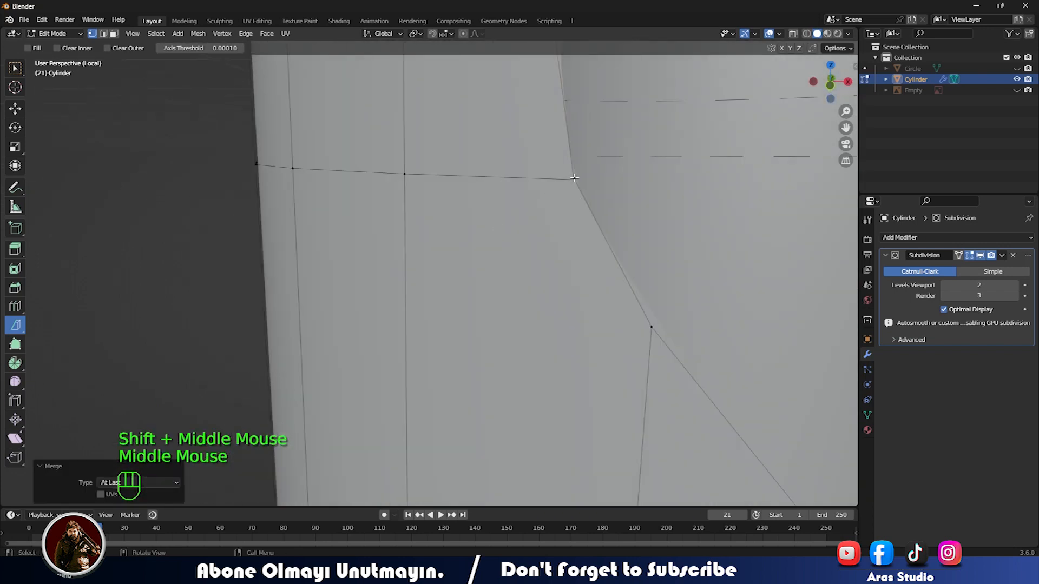
left_click(574, 178)
key("m")
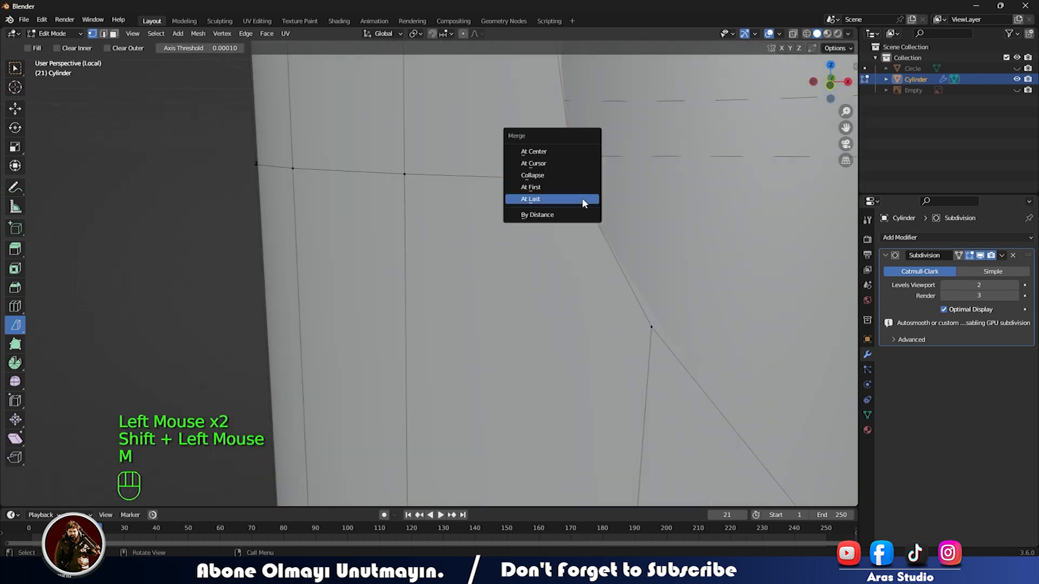
left_click(587, 200)
Step: Merge the doubled vertices where the upper new loop meets the opening's right edge
middle_click_drag(586, 199, 607, 294, "shift")
scroll(514, 290, "down", 2)
scroll(478, 276, "up", 1)
middle_click_drag(514, 290, 462, 276, "shift")
scroll(477, 276, "up", 2)
scroll(299, 231, "up", 1)
scroll(299, 232, "down", 1)
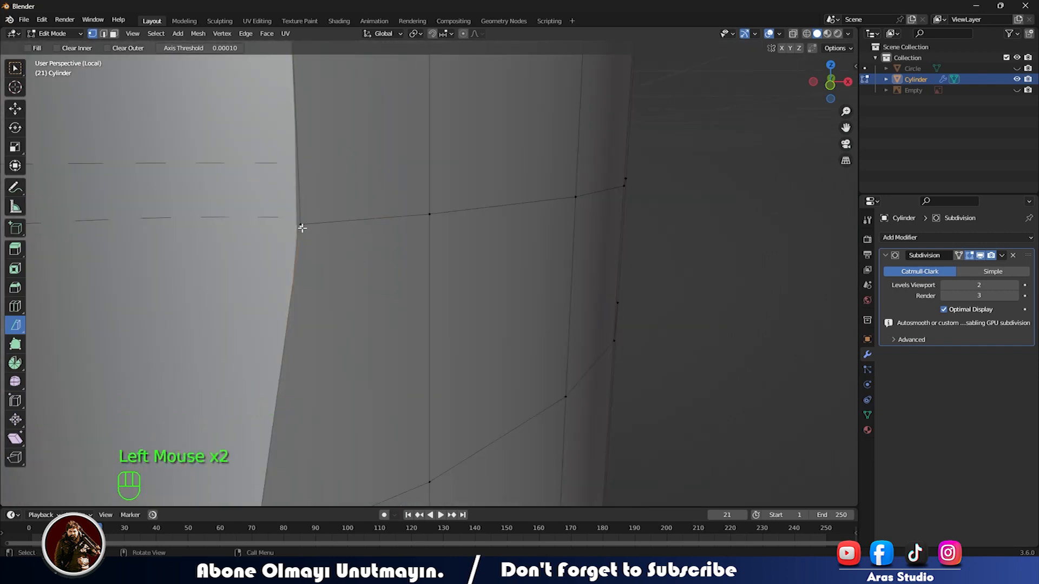
key("m")
left_click(343, 318)
Step: Merge the doubled vertices where the lower new loop meets the opening's right edge
middle_click_drag(343, 318, 351, 271, "shift")
middle_click_drag(351, 270, 316, 163)
left_click(287, 136, "shift")
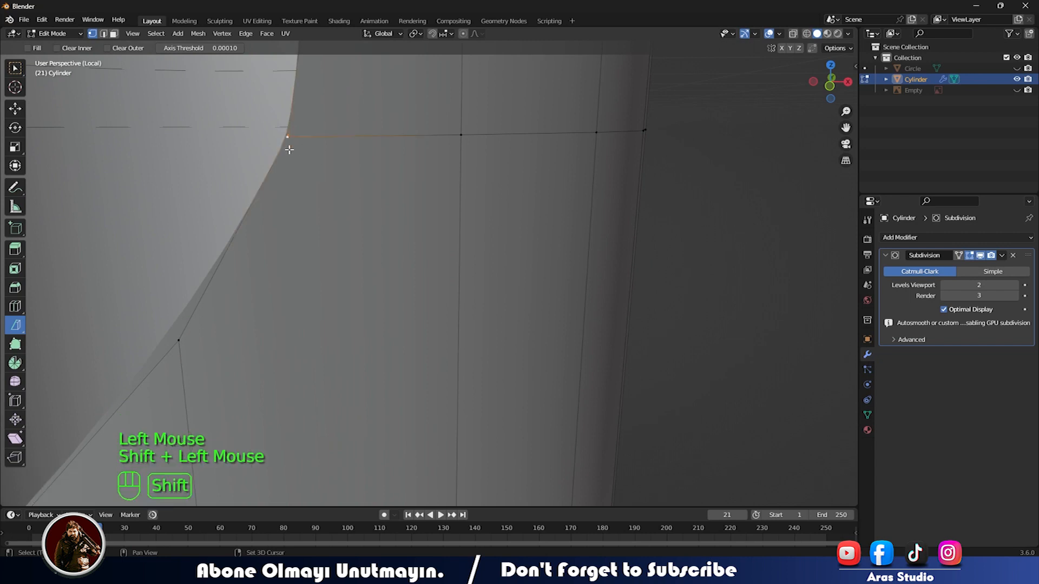
key("m")
left_click(287, 153)
Step: Examine the rounded bottom of the opening and its new edge loops, toggling between Edit Mode and Object Mode
middle_click_drag(287, 153, 329, 190, "shift")
scroll(329, 190, "down", 1)
scroll(330, 190, "up", 1)
scroll(329, 190, "down", 2)
middle_click_drag(330, 306, 427, 303, "shift")
key("Tab")
key("Tab")
scroll(348, 281, "up", 2)
scroll(515, 232, "down", 2)
scroll(498, 169, "up", 3)
scroll(427, 303, "up", 1)
scroll(476, 355, "down", 2)
scroll(473, 356, "down", 1)
middle_click_drag(476, 354, 470, 357)
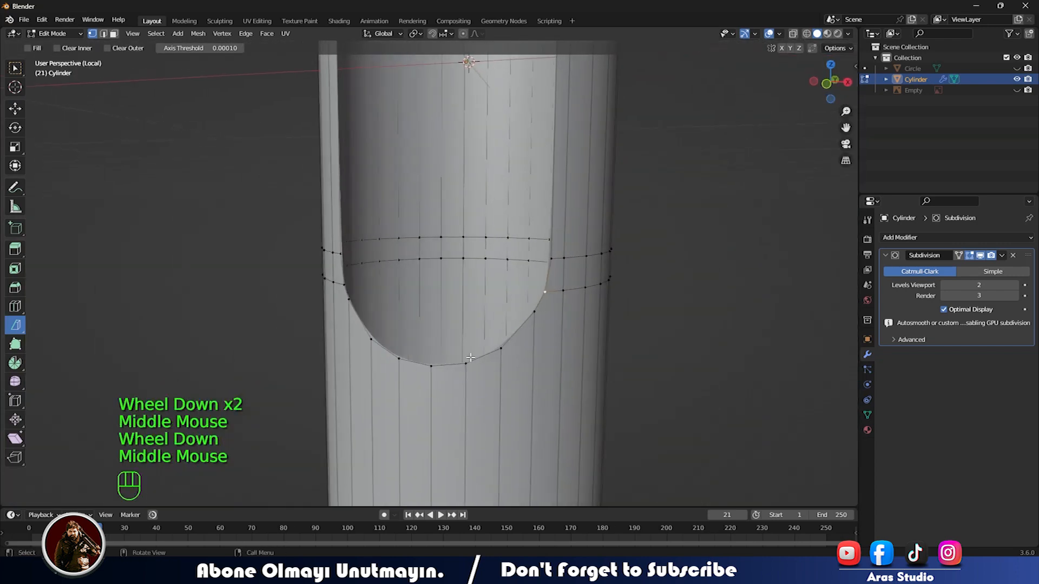
Step: Bisect the whole mesh horizontally in front view, level with the opening's lower-left shoulder vertex just below the two existing loops
key("KP_1")
scroll(470, 357, "up", 3)
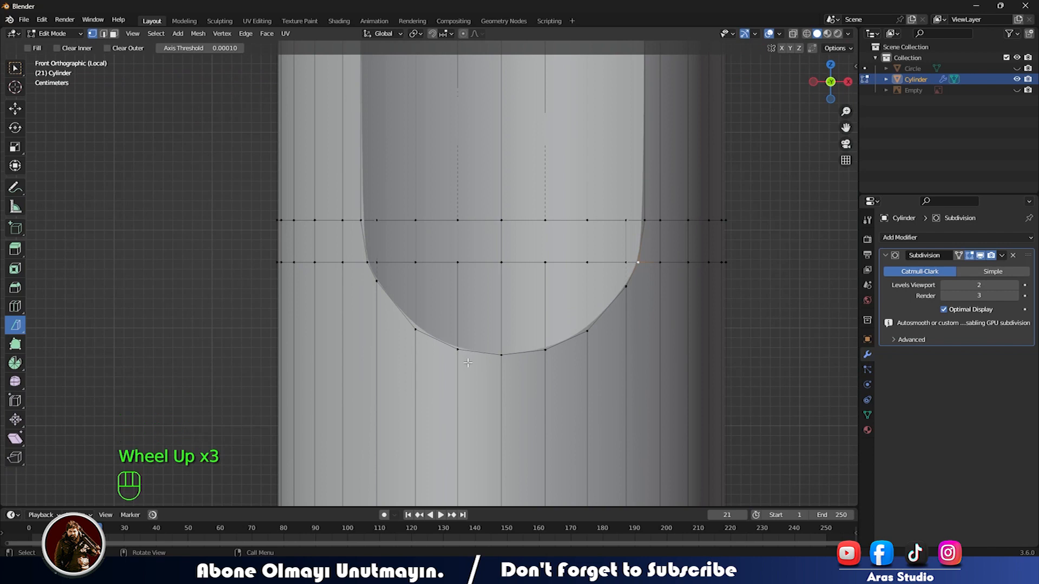
key("a")
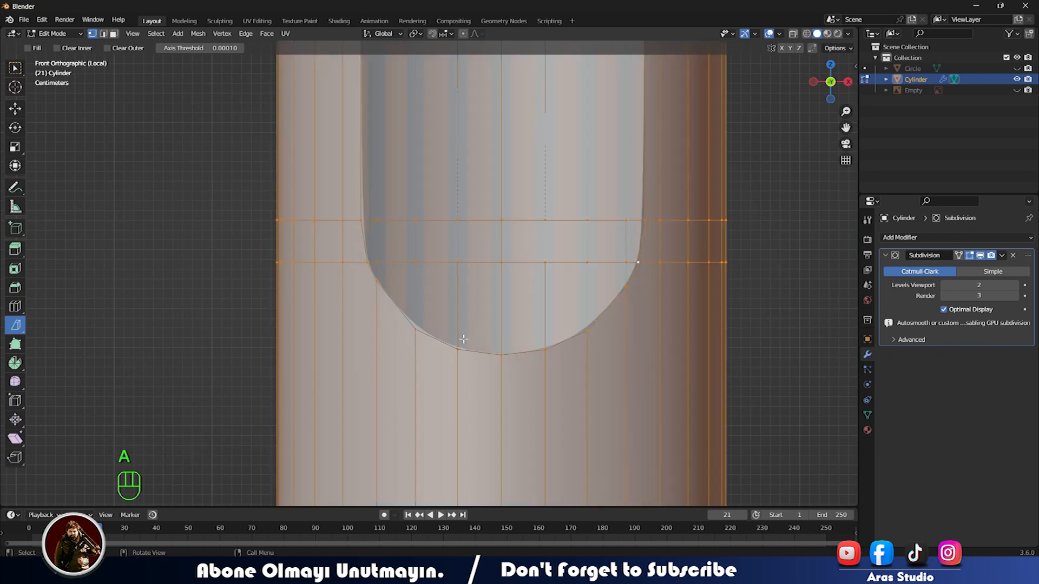
left_click_drag(236, 288, 837, 289)
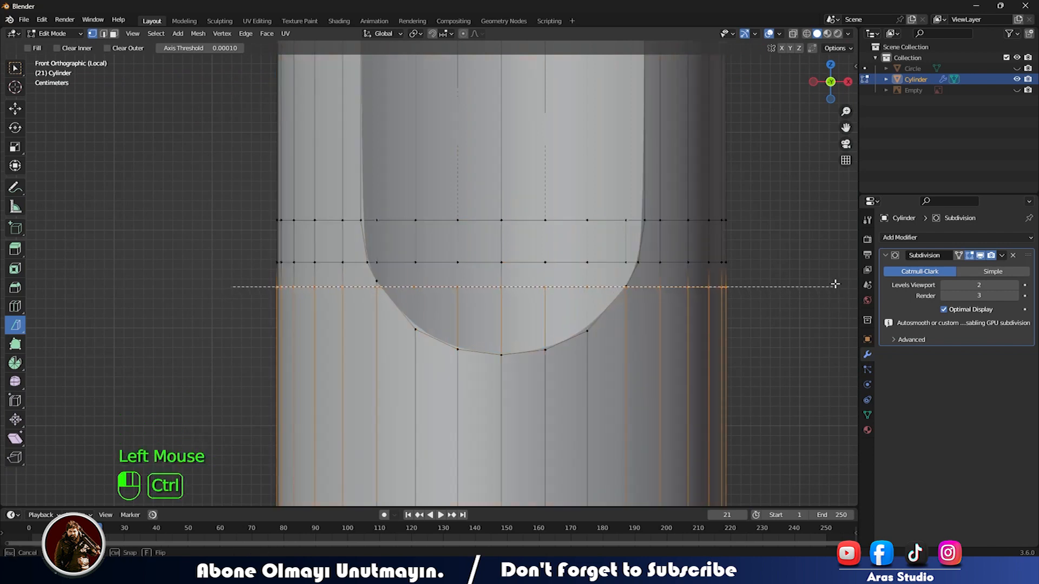
left_click_drag(835, 281, 834, 281)
Step: Merge the doubled vertices where the newest loop meets the opening's lower-left shoulder, undoing the first merge and redoing it
scroll(297, 313, "up", 6)
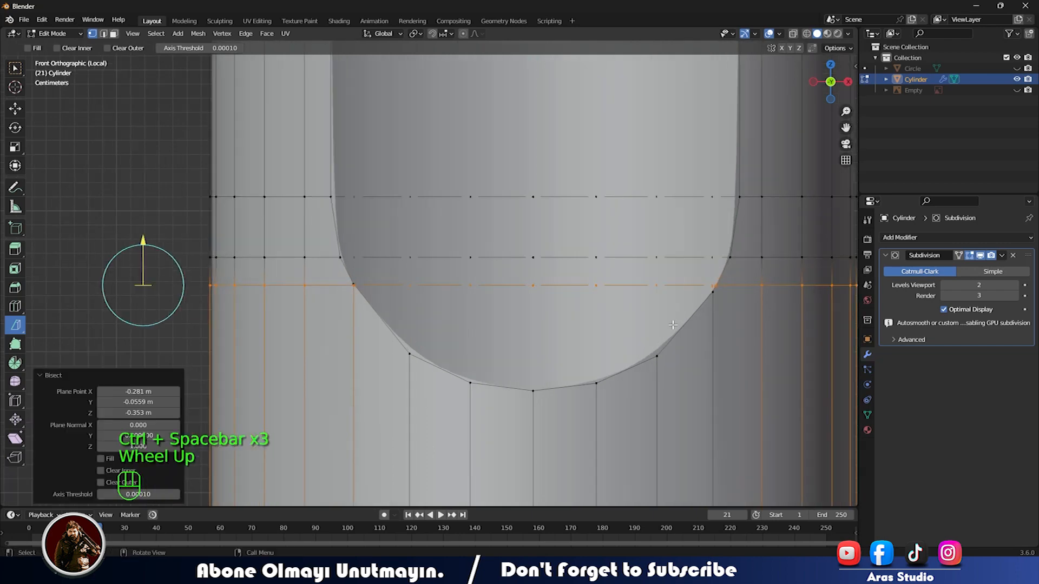
middle_click_drag(297, 313, 515, 283, "shift")
scroll(409, 297, "up", 3)
middle_click_drag(414, 300, 464, 317, "shift")
left_click(464, 318, "shift")
key("m")
left_click(471, 328)
key("ctrl+z")
key("m")
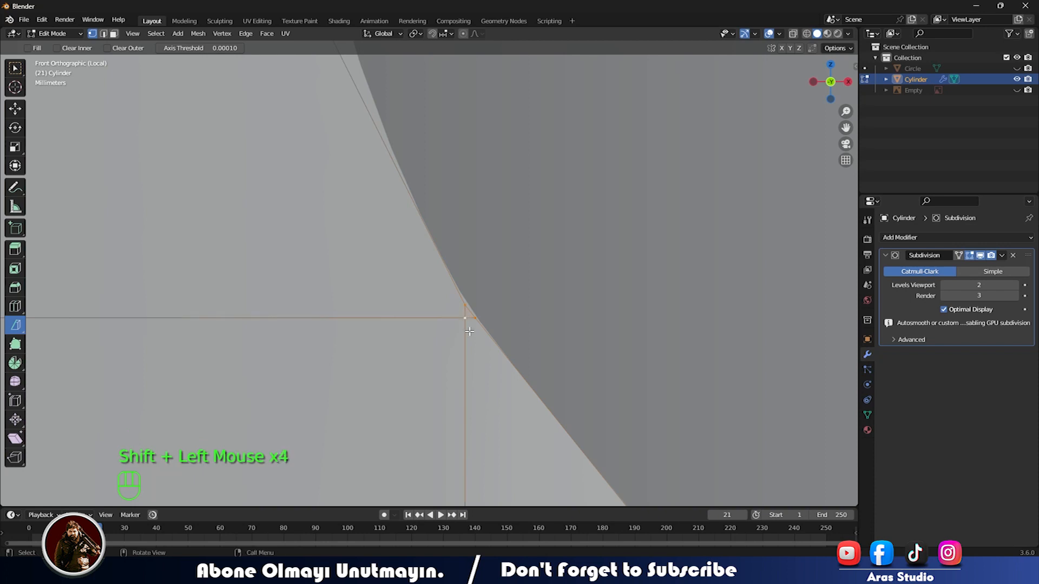
key("m")
Step: Merge the lower-right shoulder vertex of the opening with the adjacent end vertex of the newest horizontal loop
scroll(469, 331, "down", 5)
key("Tab")
scroll(417, 365, "down", 1)
scroll(417, 364, "up", 1)
middle_click_drag(561, 364, 476, 346, "shift")
key("Tab")
scroll(549, 308, "up", 2)
scroll(549, 308, "down", 1)
scroll(549, 309, "up", 2)
middle_click_drag(549, 308, 494, 331, "shift")
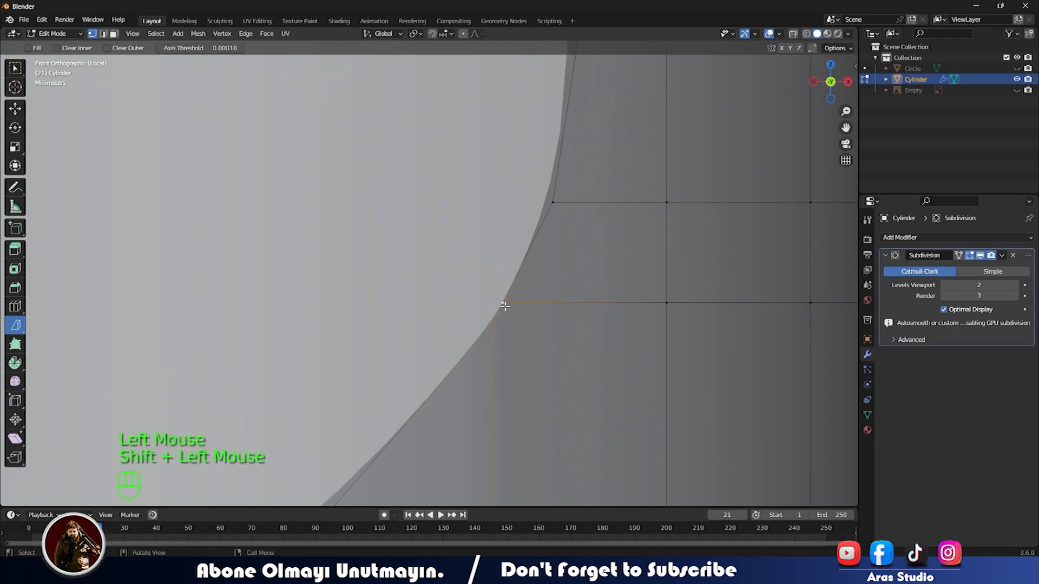
key("m")
Step: Inspect the smoothed handle and opening in Object Mode for shading problems
scroll(503, 324, "down", 1)
scroll(503, 325, "up", 1)
key("Tab")
scroll(465, 361, "down", 3)
key("Tab")
middle_click_drag(466, 362, 460, 399, "shift")
key("Tab")
scroll(529, 380, "down", 1)
scroll(529, 380, "up", 1)
scroll(529, 380, "down", 1)
scroll(459, 399, "up", 1)
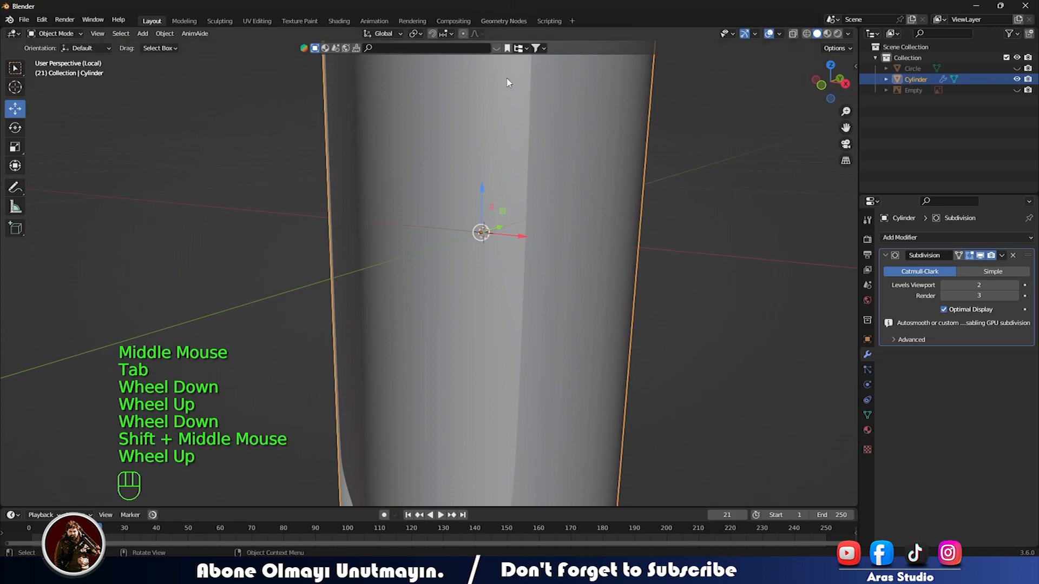
Step: Try to close the handle opening by extruding its edge loop outward, then extruding again and scaling the new edges along Z
middle_click_drag(544, 262, 455, 141, "shift")
scroll(573, 271, "down", 2)
scroll(572, 216, "up", 2)
left_click(456, 141)
key("Tab")
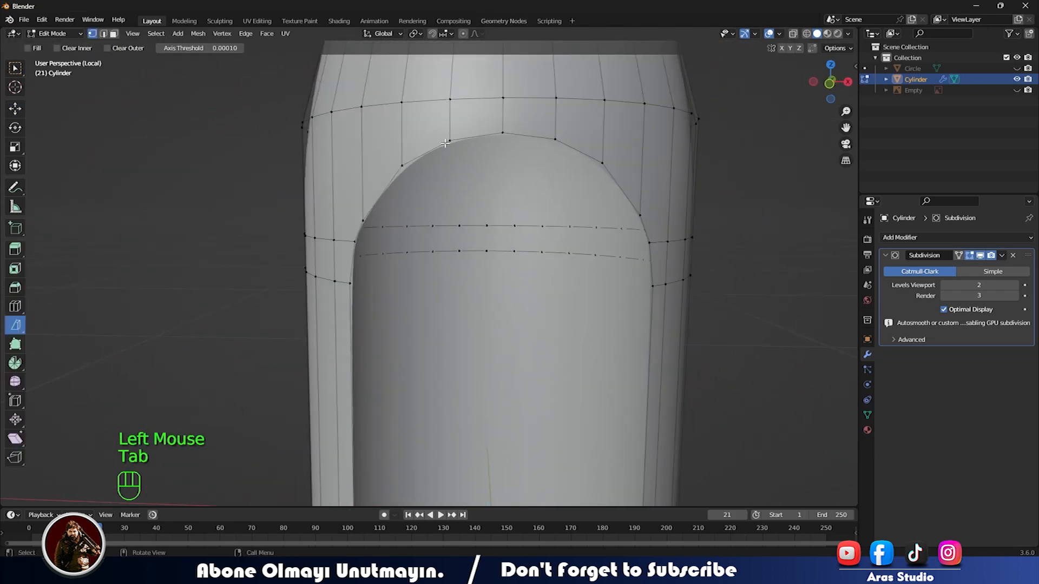
left_click(445, 143, "alt+shift")
scroll(445, 143, "down", 3)
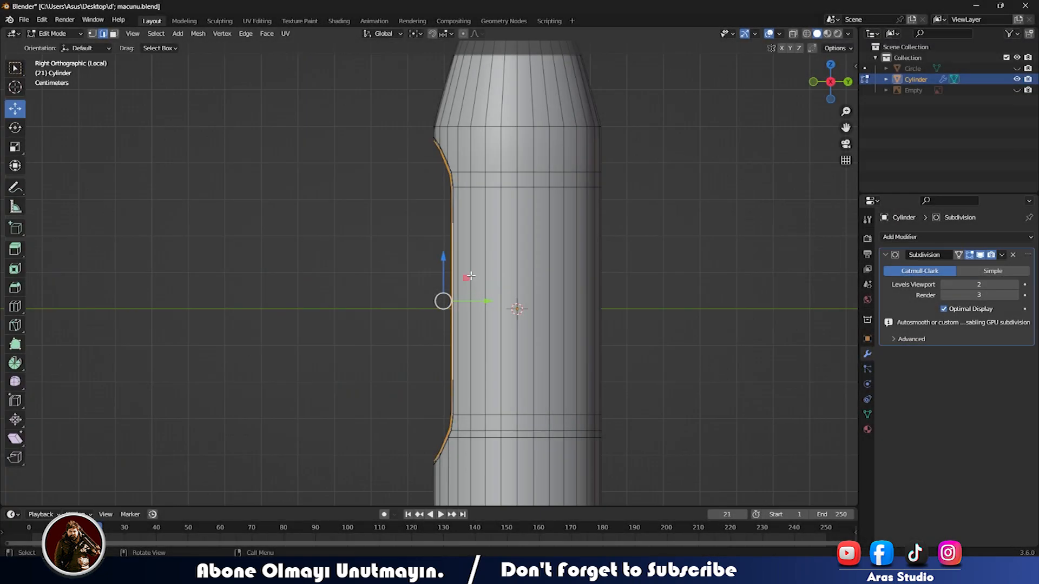
right_click(467, 272)
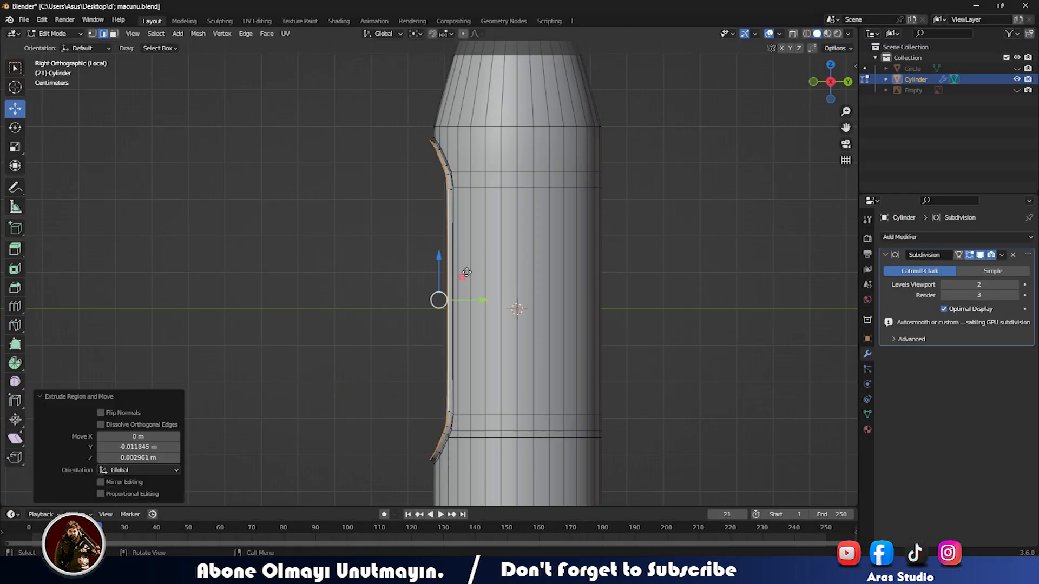
key("s")
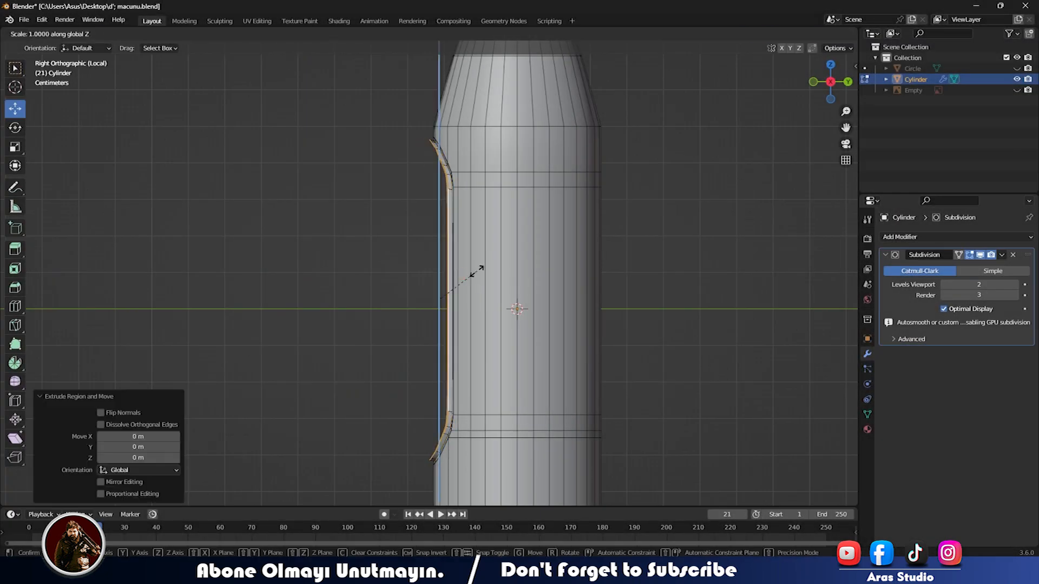
left_click(475, 274)
Step: Try one centred loop cut around the rim strip of the opening and check the smoothed result in Object Mode
key("Tab")
middle_click_drag(475, 274, 416, 405)
scroll(544, 322, "up", 5)
middle_click_drag(470, 235, 371, 333)
key("Tab")
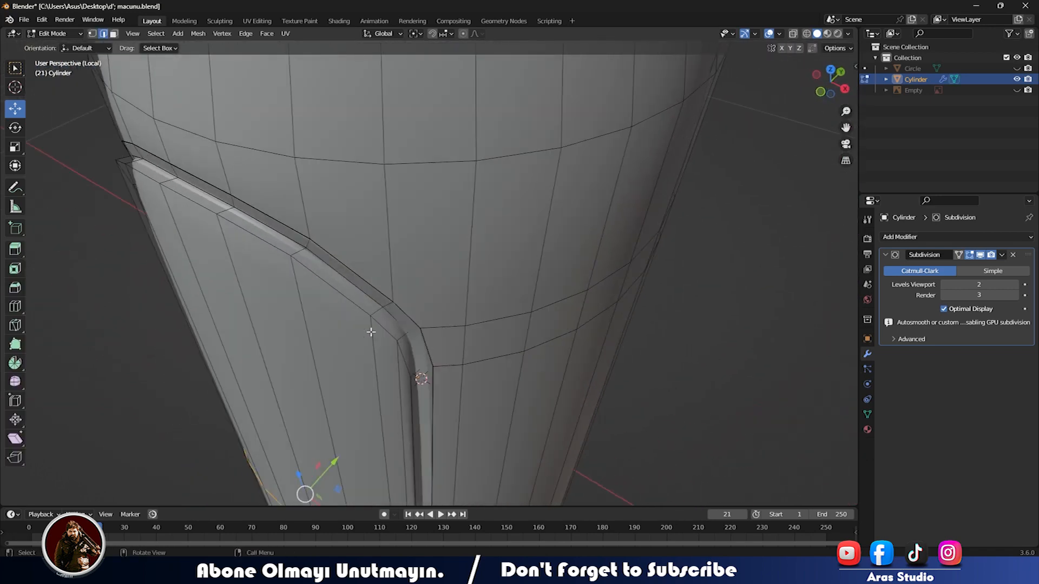
scroll(372, 329, "down", 5)
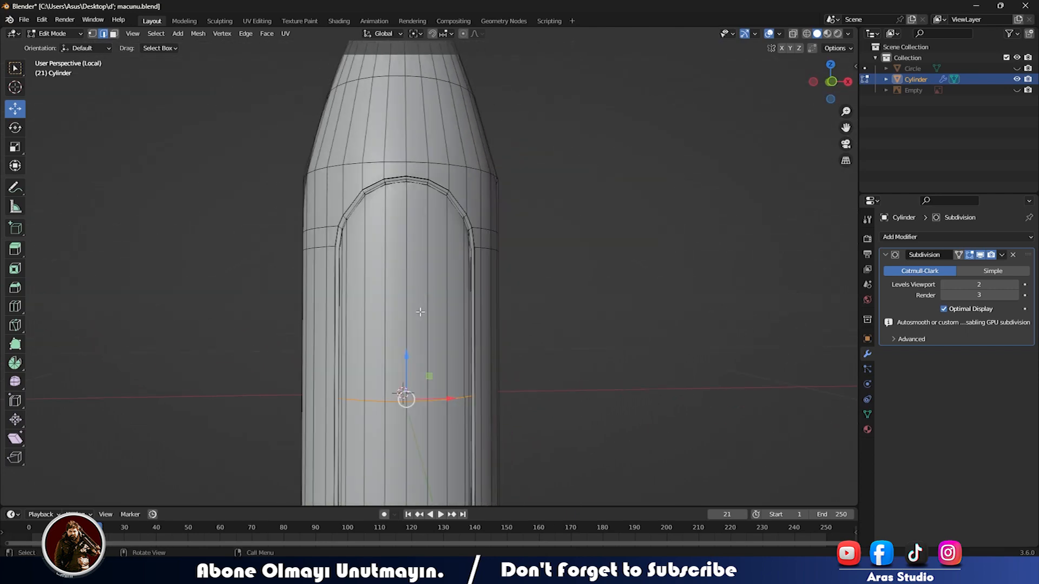
middle_click_drag(406, 399, 337, 360)
scroll(337, 360, "up", 4)
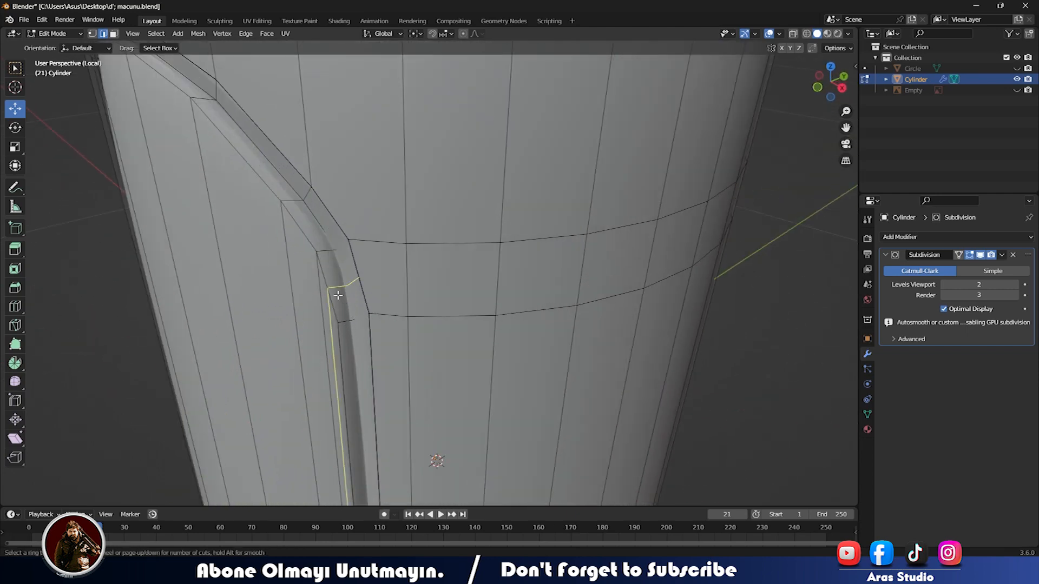
left_click(335, 256)
left_click(336, 255)
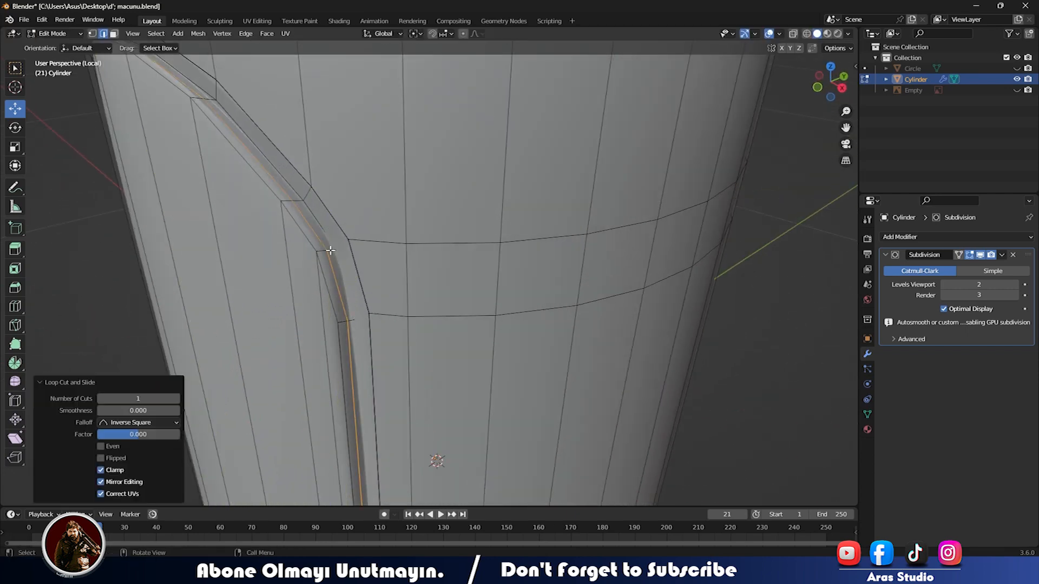
key("Tab")
middle_click_drag(339, 313, 313, 310)
key("Tab")
Step: Extrude the opening's edge loop outward by about -0.0138 m along Y
key("g")
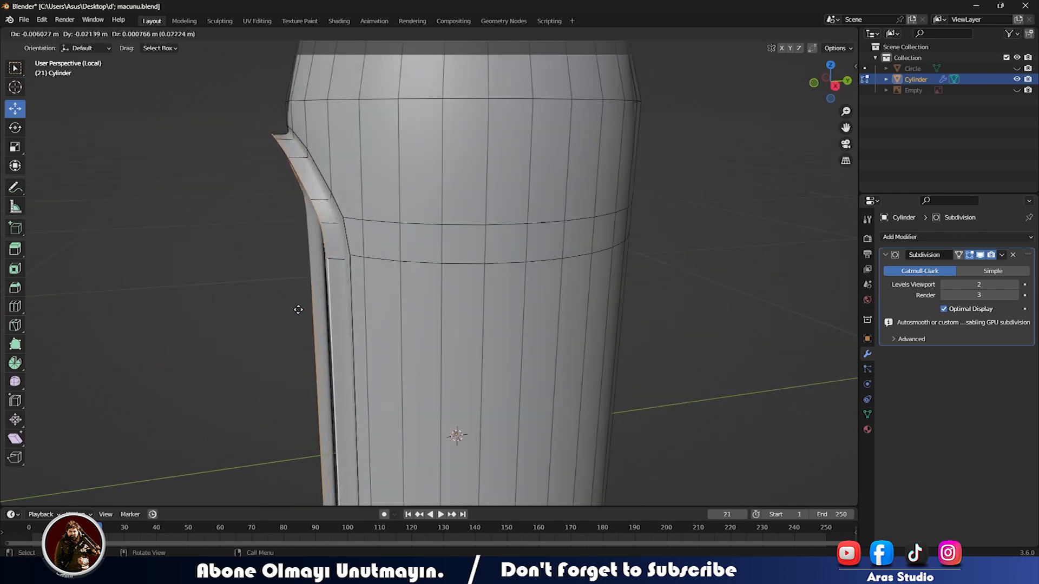
key("y")
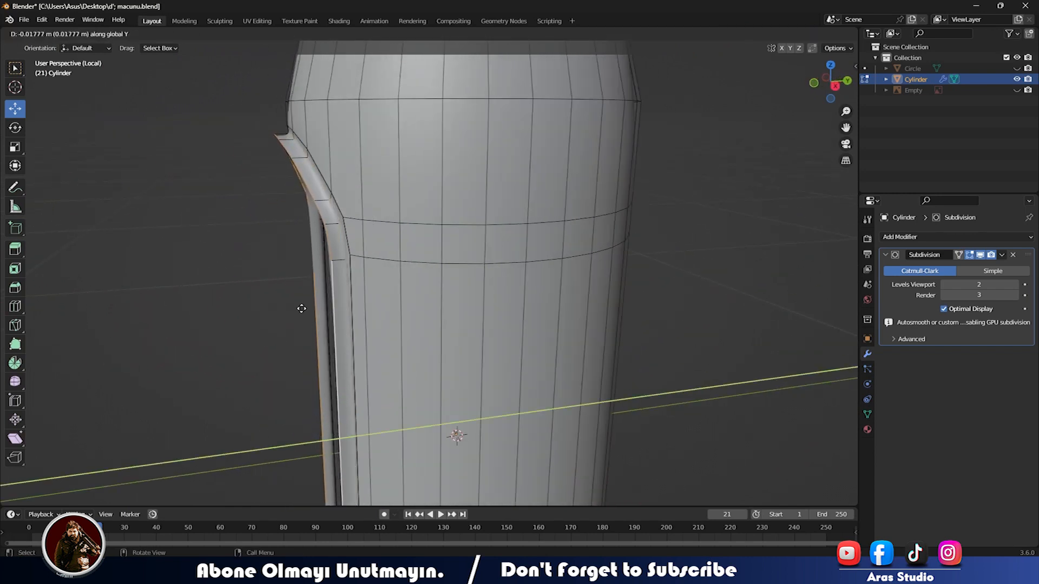
left_click(303, 308)
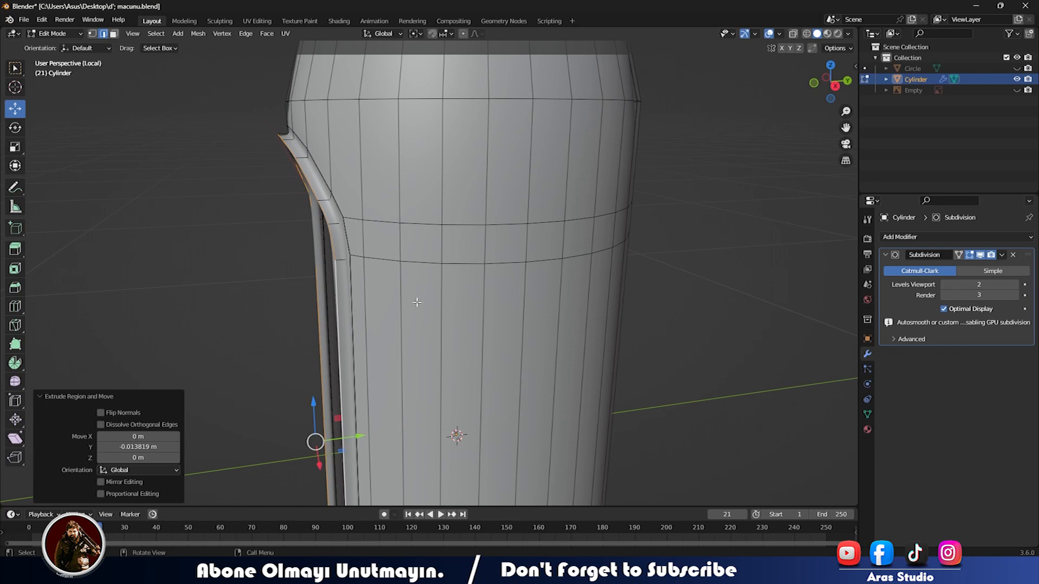
key("s")
key("z")
key("0")
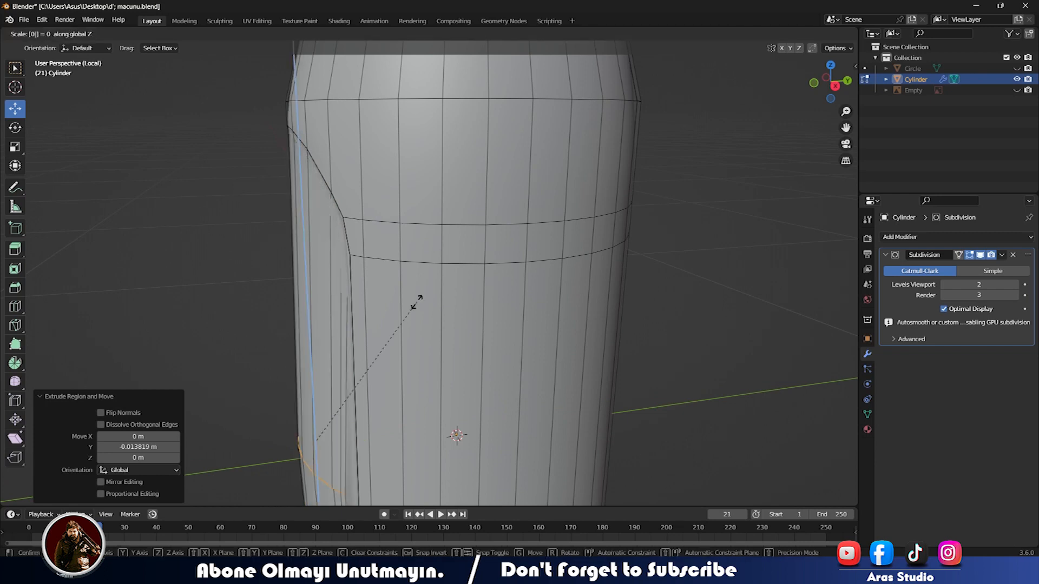
right_click(417, 302)
Step: Extrude the opening's outer rim edges in place and scale them to 0 along Z to fill the opening
key("e")
right_click(393, 304)
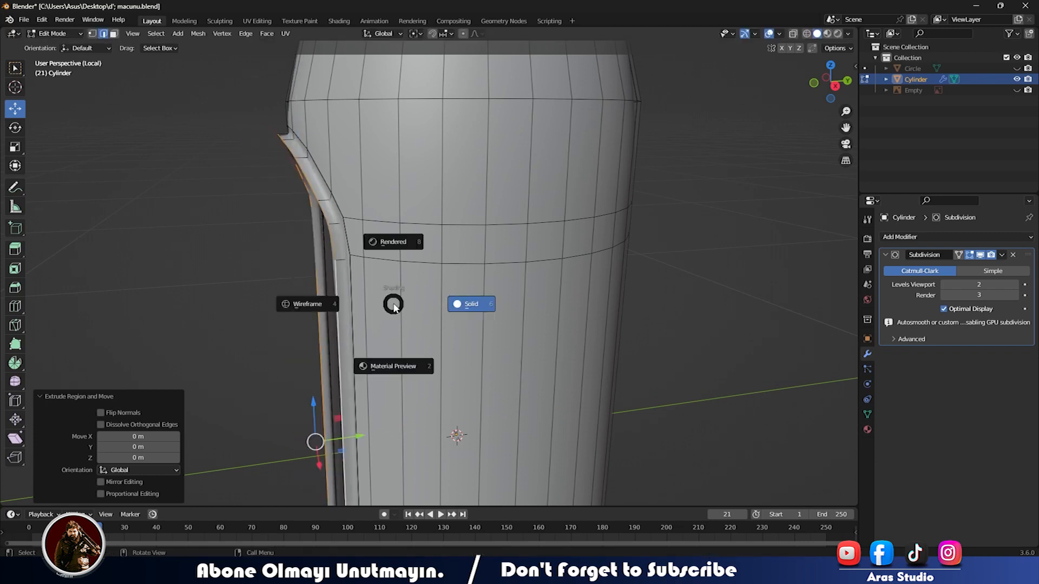
right_click(393, 308)
key("s")
key("x")
key("0")
left_click(393, 304)
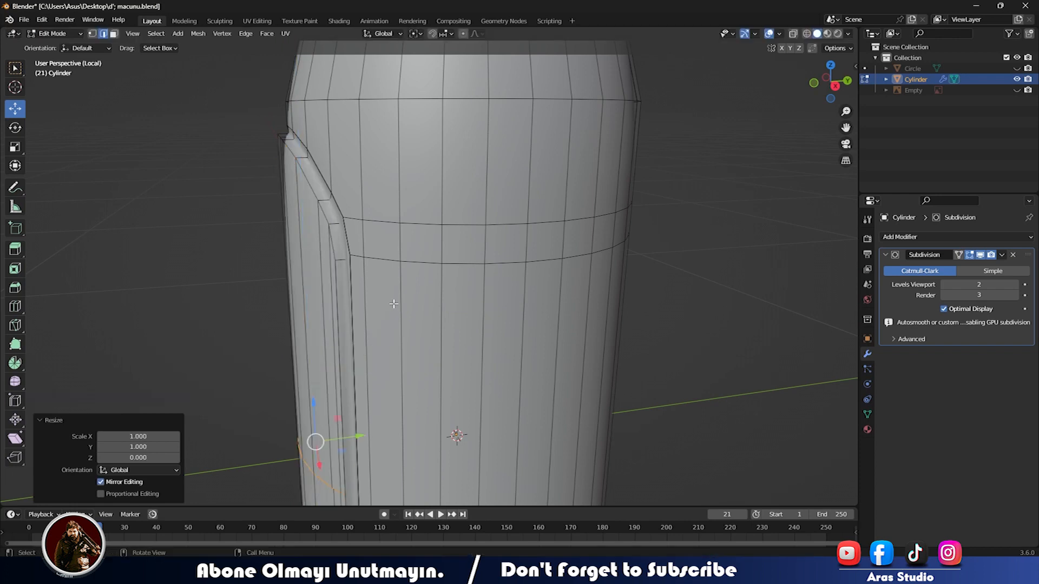
Step: Inspect the smoothed panel and its rim on the handle in Object Mode, from the front and at an angle
key("Tab")
scroll(393, 324, "down", 5)
middle_click_drag(393, 331, 621, 453)
scroll(423, 334, "down", 3)
key("KP_1")
scroll(422, 334, "down", 3)
scroll(398, 310, "up", 4)
scroll(501, 339, "up", 3)
scroll(501, 339, "up", 4)
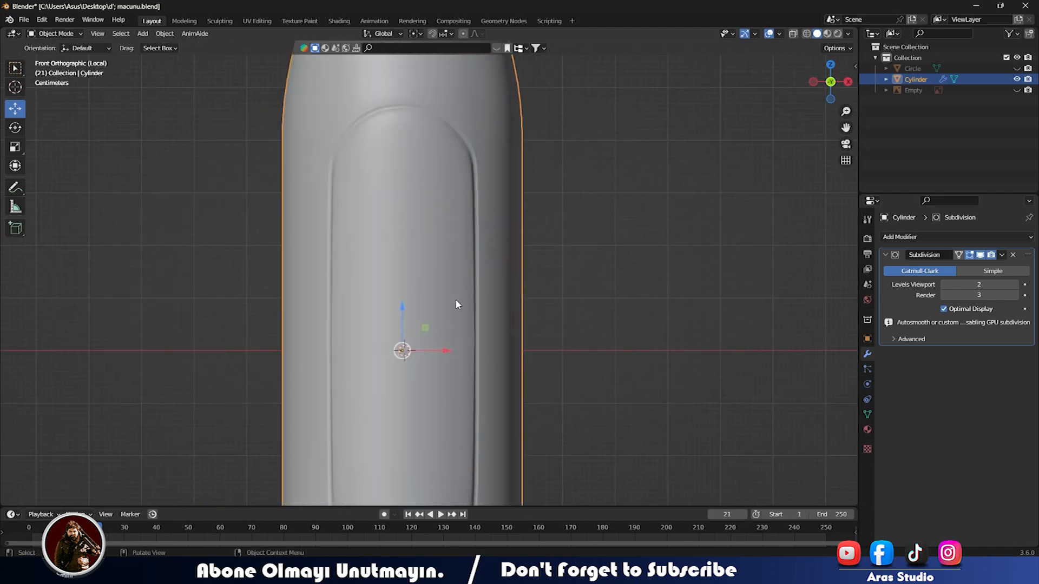
scroll(456, 302, "down", 3)
middle_click_drag(484, 322, 664, 295)
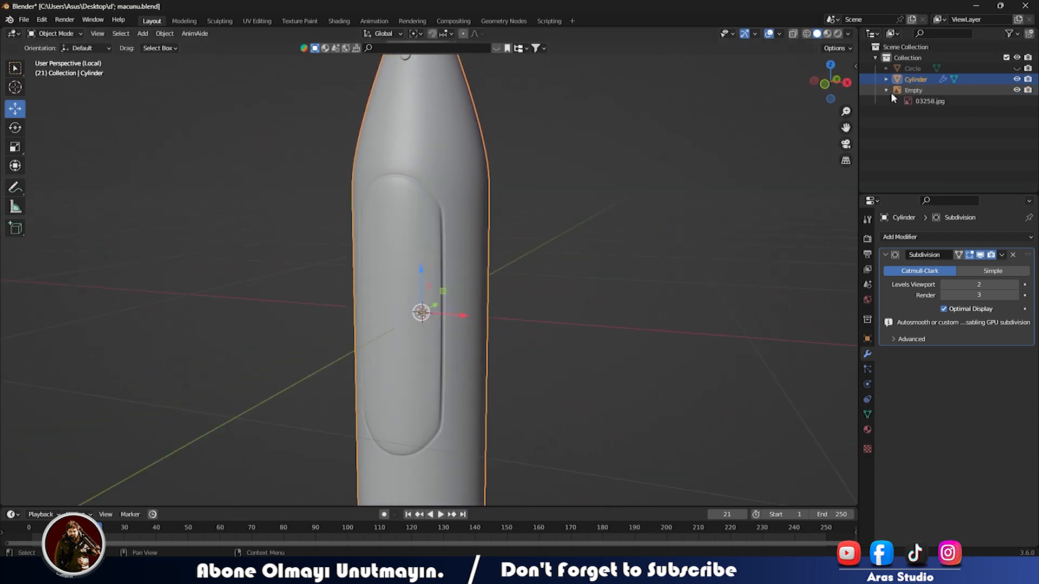
Step: Select the 03258.jpg reference image and unhide the Circle object
left_click(911, 102)
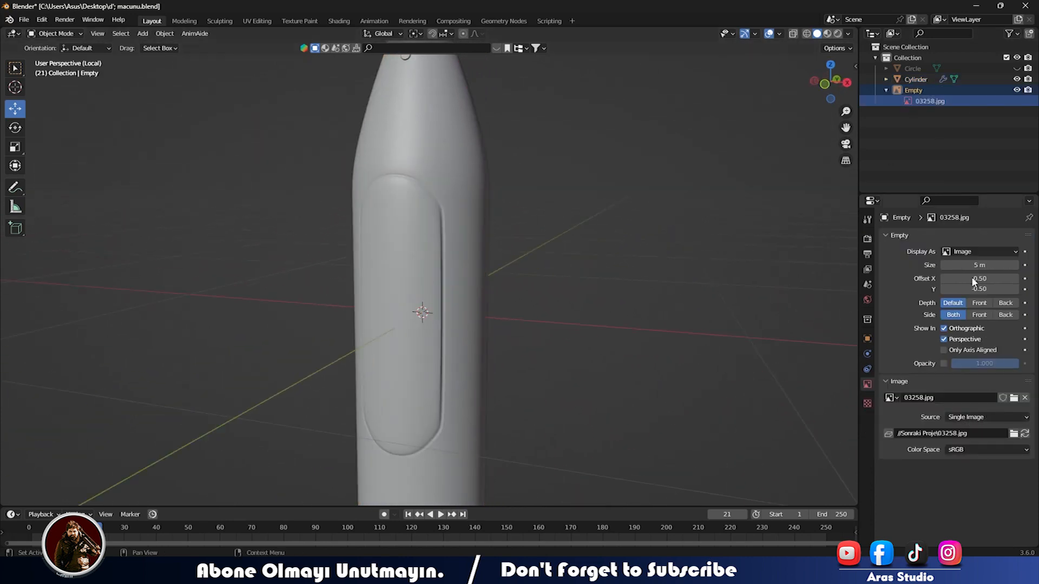
left_click(1016, 68)
scroll(435, 303, "down", 4)
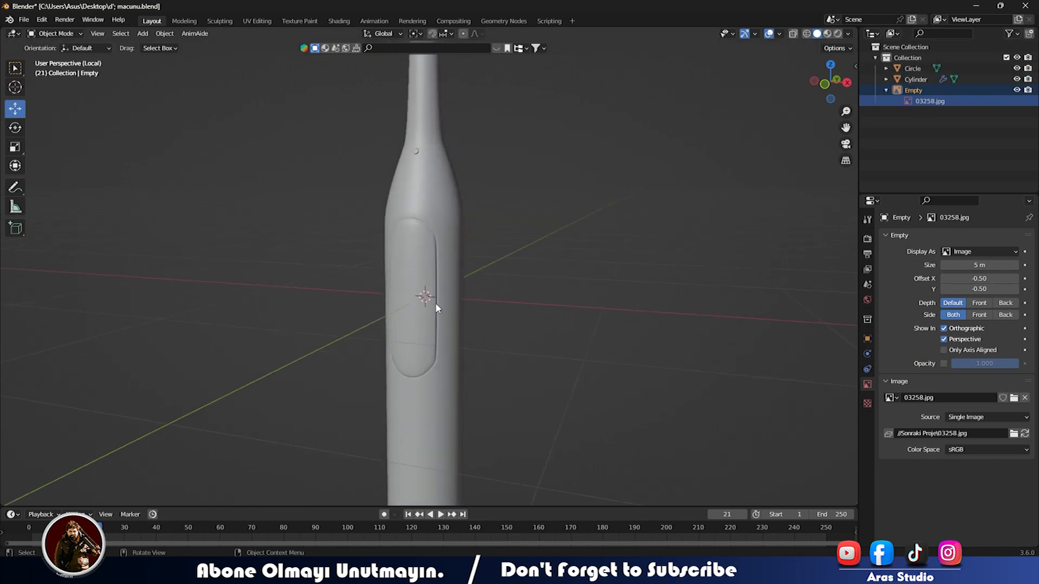
scroll(440, 273, "down", 3)
middle_click_drag(432, 288, 523, 249)
scroll(437, 307, "up", 6)
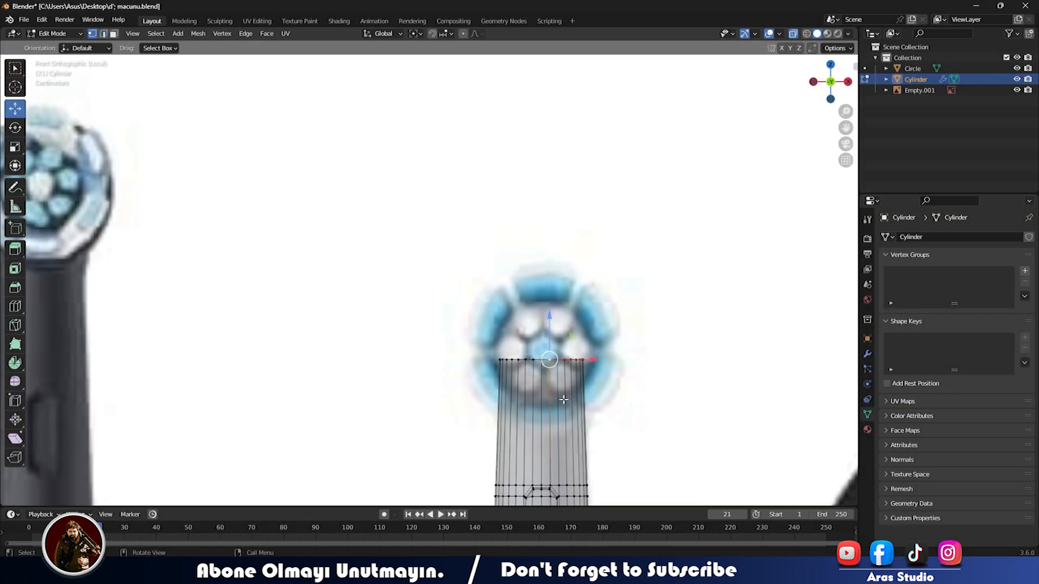
Step: Snap the 3D cursor to the selected vertices at the top of the brush neck and return to Object Mode
key("shift+a")
key("shift+s")
left_click(630, 410)
middle_click_drag(619, 361, 573, 385)
scroll(566, 389, "down", 5)
key("Tab")
Step: Add a 32-vertex cylinder mesh at the neck's top and scale it uniformly to about 0.122
key("shift+a")
mouse_move(488, 329)
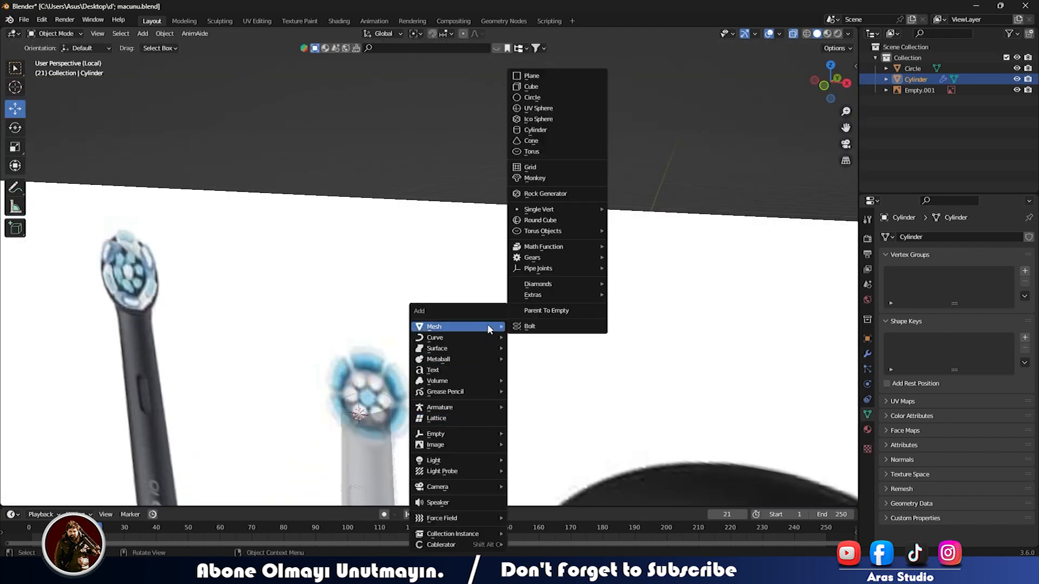
left_click(534, 130)
scroll(475, 371, "down", 3)
key("s")
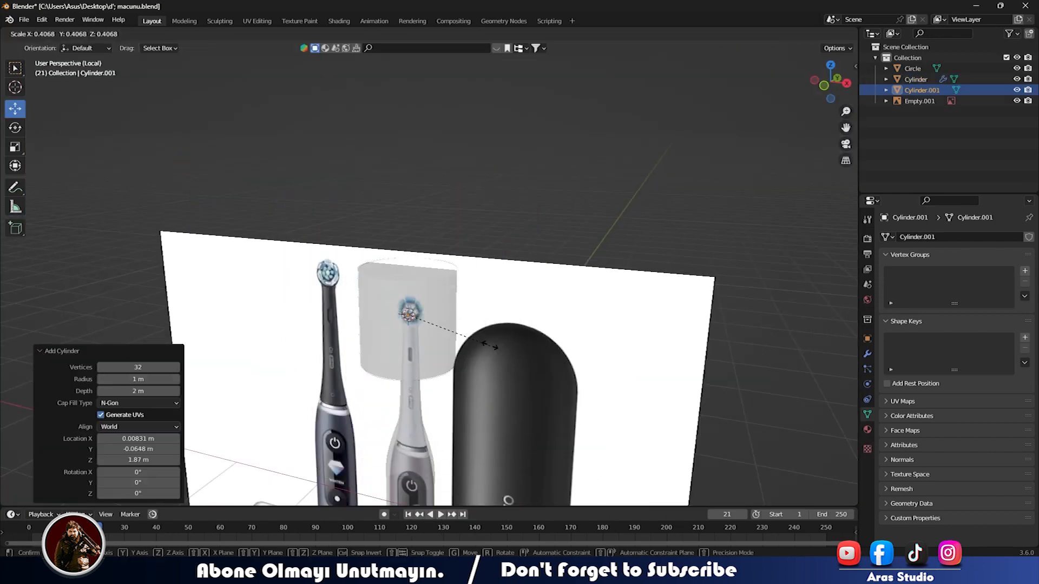
left_click(433, 327)
scroll(433, 373, "up", 3)
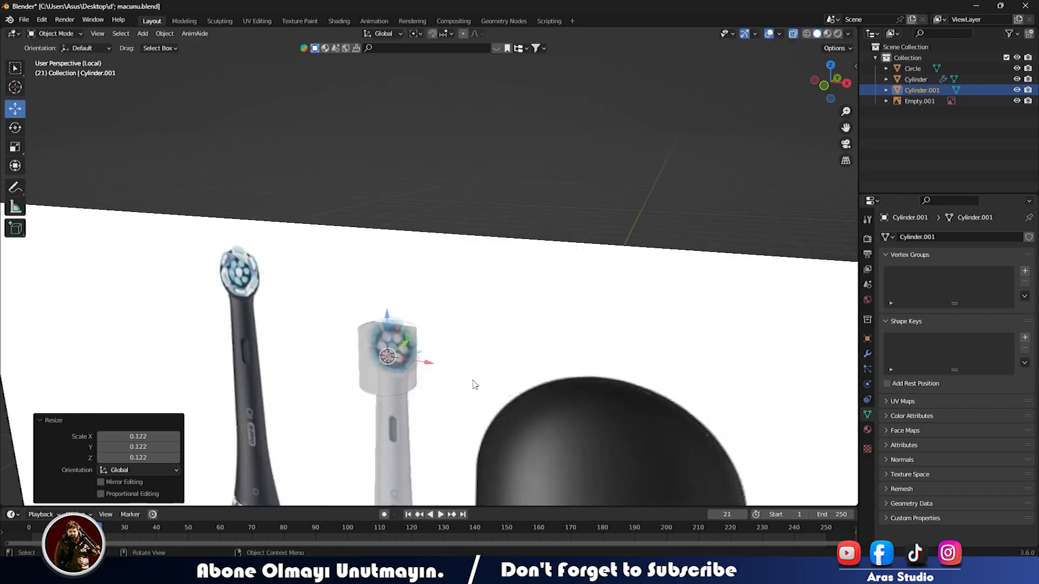
Step: Move the reference image back along Y, well behind the toothbrush model
left_click(433, 371)
scroll(429, 426, "down", 4)
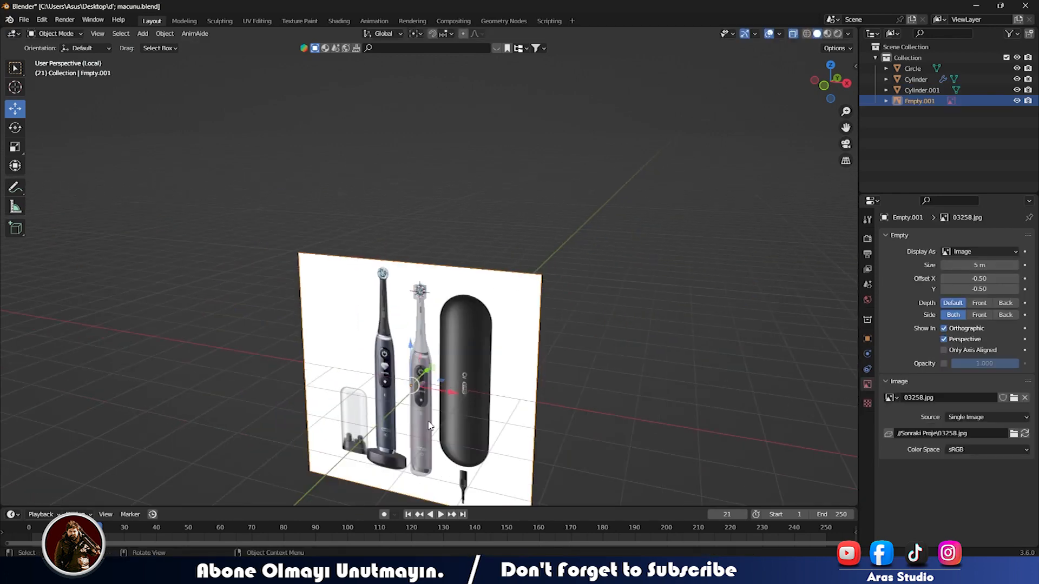
left_click_drag(427, 371, 506, 293)
scroll(287, 449, "up", 5)
Step: Rotate the new head cylinder 90° about the X axis
left_click(270, 451)
scroll(373, 447, "down", 3)
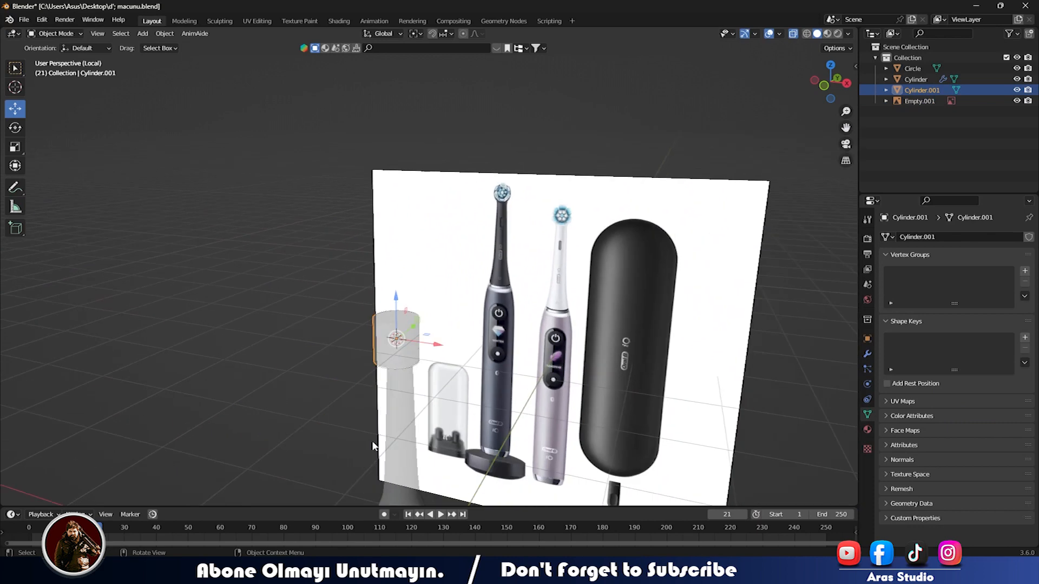
key("r")
key("Return")
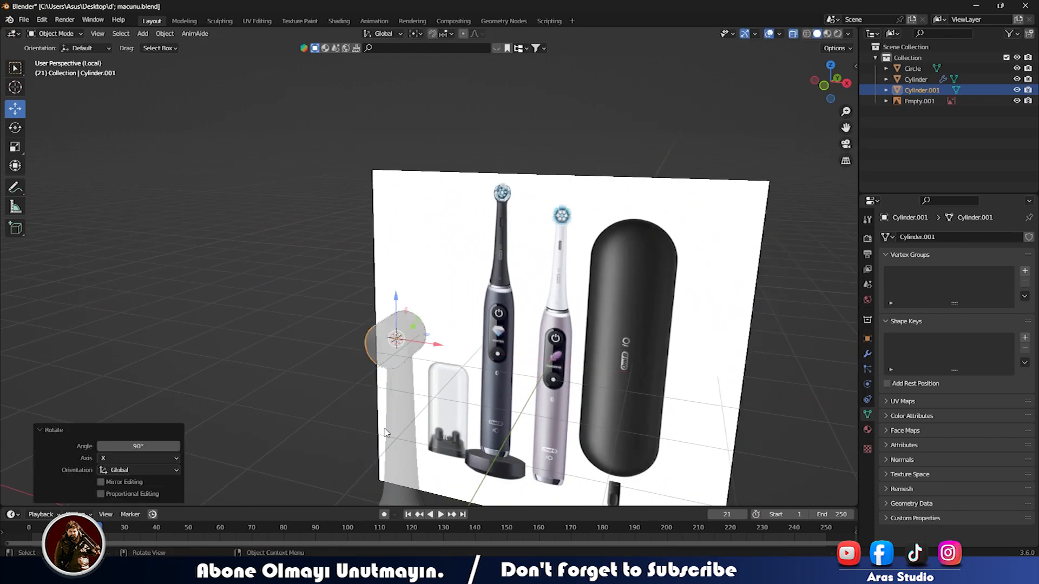
Step: Move the head cylinder back along Y and up along Z to seat it on the neck's top
scroll(384, 430, "up", 4)
middle_click_drag(384, 430, 323, 361)
scroll(324, 361, "up", 5)
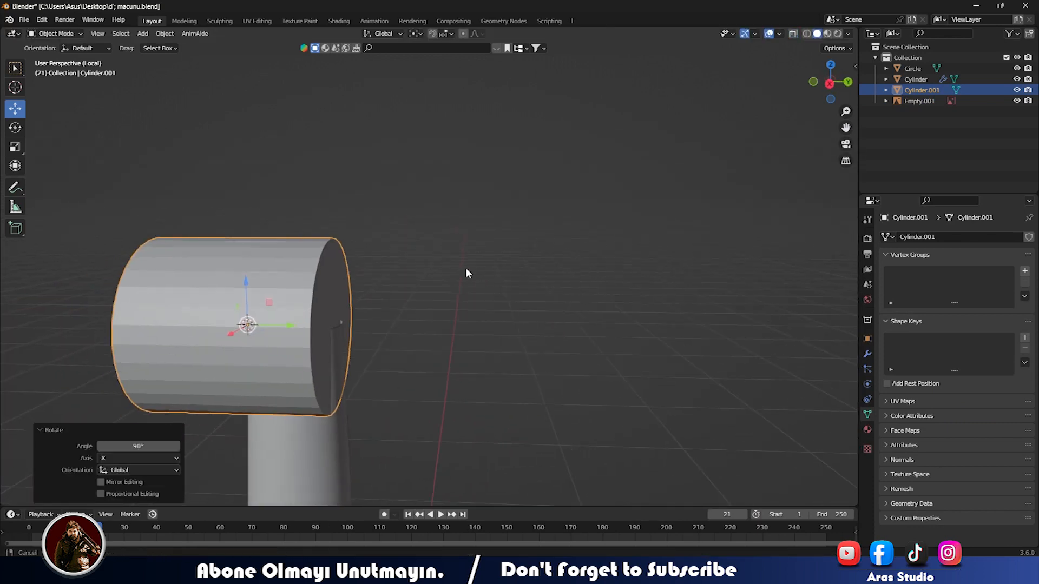
left_click_drag(316, 321, 348, 359)
key("KP_1")
key("KP_3")
left_click_drag(313, 271, 316, 191)
Step: Bevel the head cylinder's rear end face with 5 segments and a width of about 0.449 m
middle_click_drag(330, 259, 378, 364, "shift")
scroll(342, 267, "down", 9)
scroll(343, 329, "up", 10)
left_click(449, 331)
scroll(436, 333, "up", 3)
key("Tab")
key("alt+z")
left_click(429, 340)
key("3")
left_click(422, 357)
key("ctrl+b")
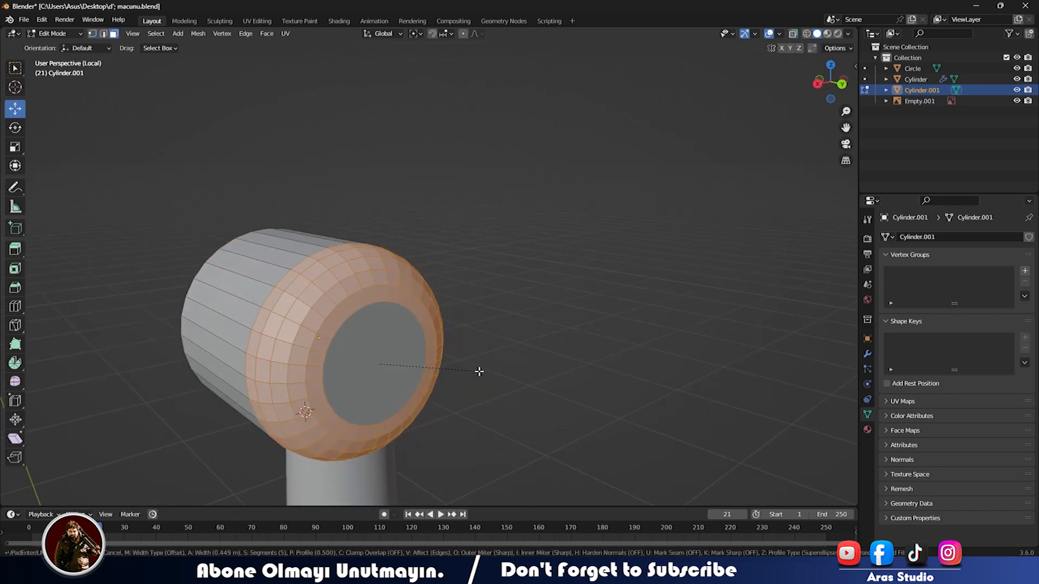
left_click(480, 372)
Step: Shift the bevelled head cylinder slightly farther back along Y in Object Mode
middle_click_drag(480, 372, 533, 365)
key("Tab")
middle_click_drag(476, 433, 457, 373, "shift")
middle_click_drag(458, 379, 439, 351)
left_click_drag(435, 278, 457, 276)
middle_click_drag(436, 306, 446, 371)
middle_click_drag(349, 383, 403, 393)
Step: Add a Subdivision Surface modifier to the head cylinder
left_click(568, 357)
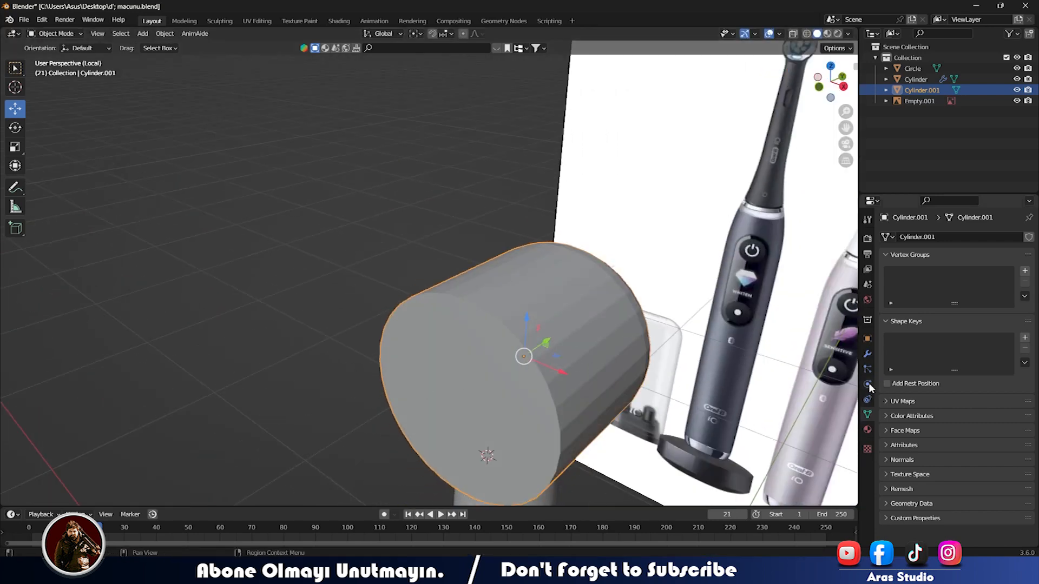
left_click(867, 353)
left_click(919, 237)
middle_click_drag(576, 387, 420, 401)
left_click(935, 237)
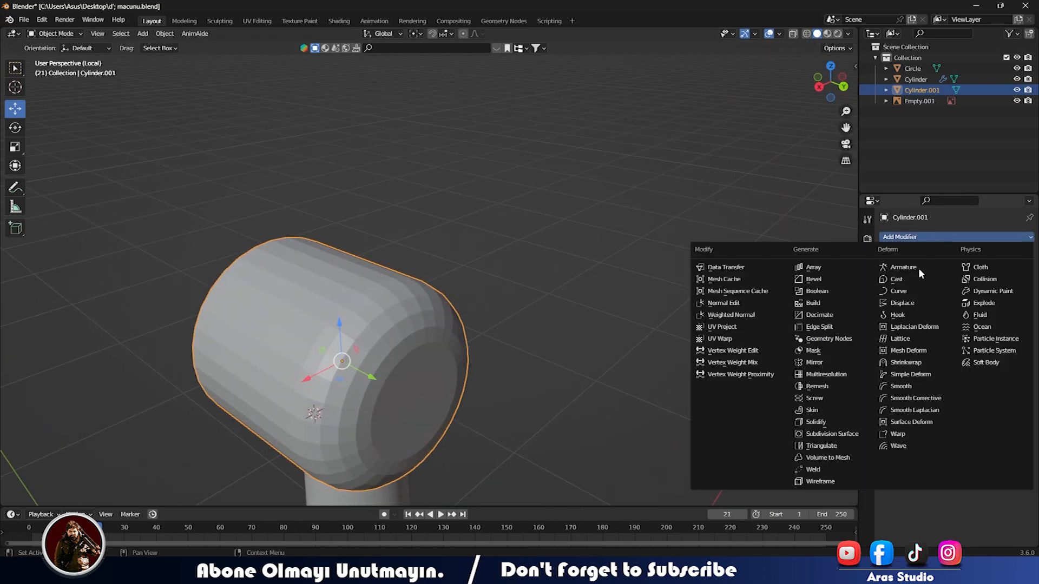
left_click(804, 436)
Step: Delete the head cylinder's flat front end face in Edit Mode
middle_click_drag(476, 399, 509, 359)
scroll(538, 401, "up", 4)
key("Tab")
scroll(537, 401, "down", 4)
left_click(563, 373)
key("x")
left_click(551, 323)
Step: Extrude the ring of faces where the rear bevel begins outward along its normals to form a raised band, and check it
scroll(503, 393, "down", 4)
scroll(485, 362, "up", 4)
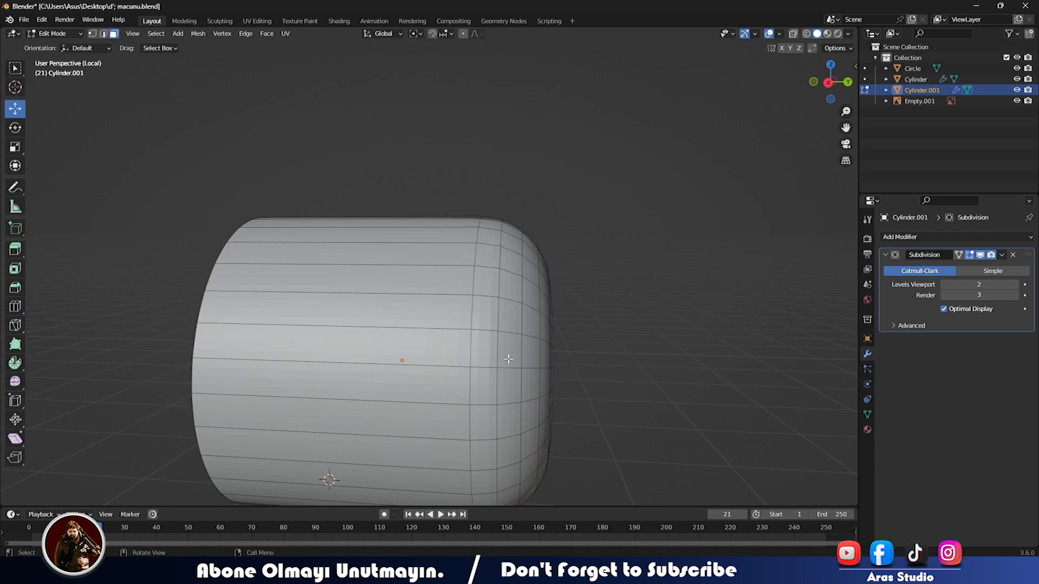
scroll(509, 359, "up", 2)
left_click(509, 350)
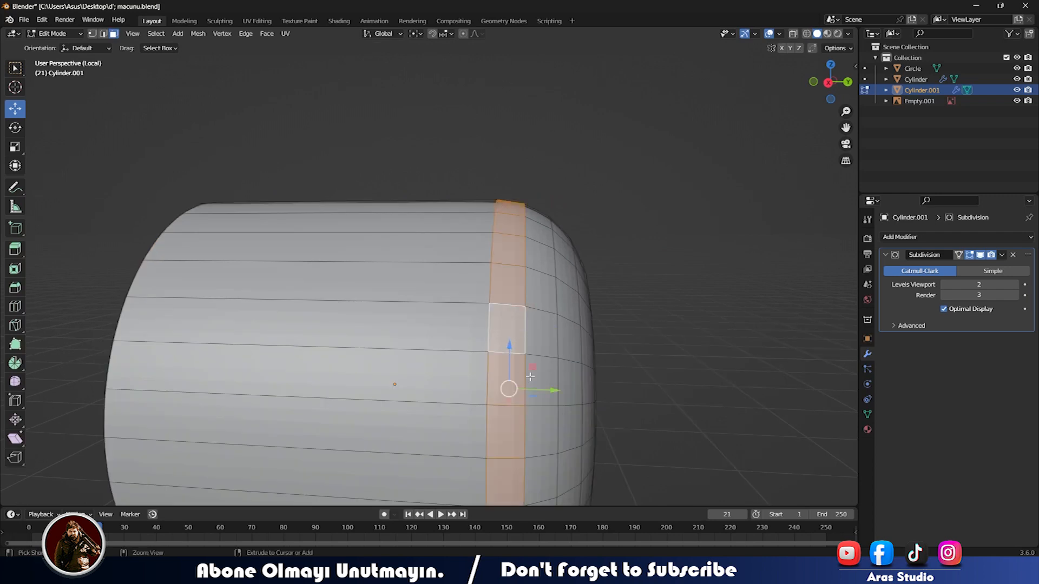
key("alt+e")
left_click(508, 389)
left_click(554, 381)
key("Tab")
middle_click_drag(554, 381, 395, 336)
key("Tab")
key("Tab")
key("Tab")
Step: Extrude the innermost ring of bevel faces around the head cylinder's rear cap to form a second ridge
left_click(405, 340)
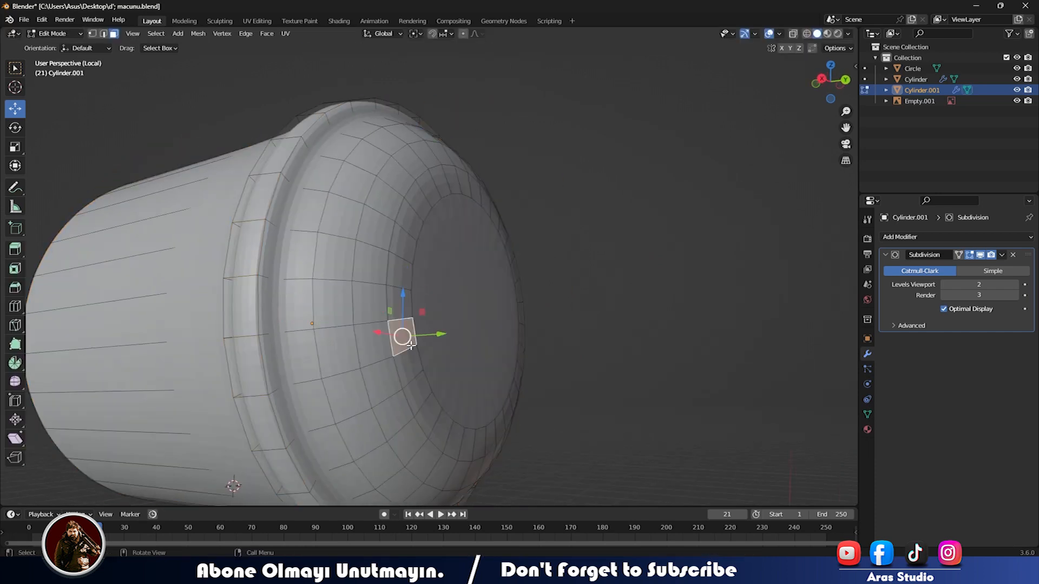
left_click(411, 345, "alt")
key("e")
left_click(531, 354)
middle_click_drag(530, 355, 476, 369)
Step: Inset the flat rear cap face of the head cylinder to tidy its jagged shading
left_click(358, 315)
scroll(358, 315, "down", 5)
key("Tab")
scroll(466, 368, "up", 6)
key("Tab")
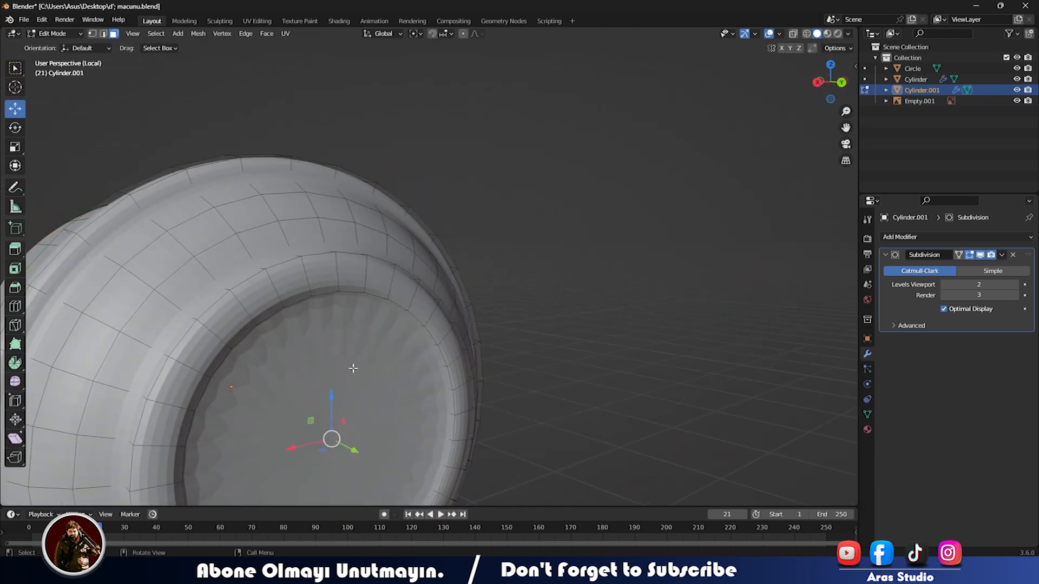
key("i")
left_click(494, 397)
Step: Shade the head cylinder smooth with Auto Smooth at 30° and check it from the open front side
key("Tab")
middle_click_drag(376, 403, 465, 386)
right_click(396, 352)
left_click(396, 351)
scroll(396, 360, "down", 4)
scroll(493, 409, "up", 4)
scroll(493, 408, "down", 5)
scroll(467, 326, "up", 4)
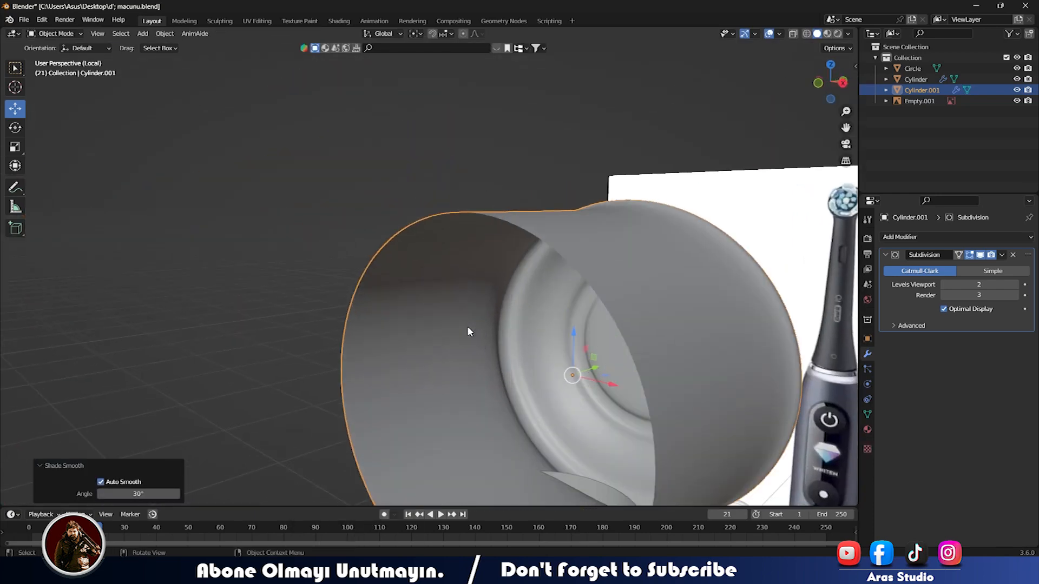
scroll(468, 329, "down", 3)
middle_click_drag(525, 414, 557, 411)
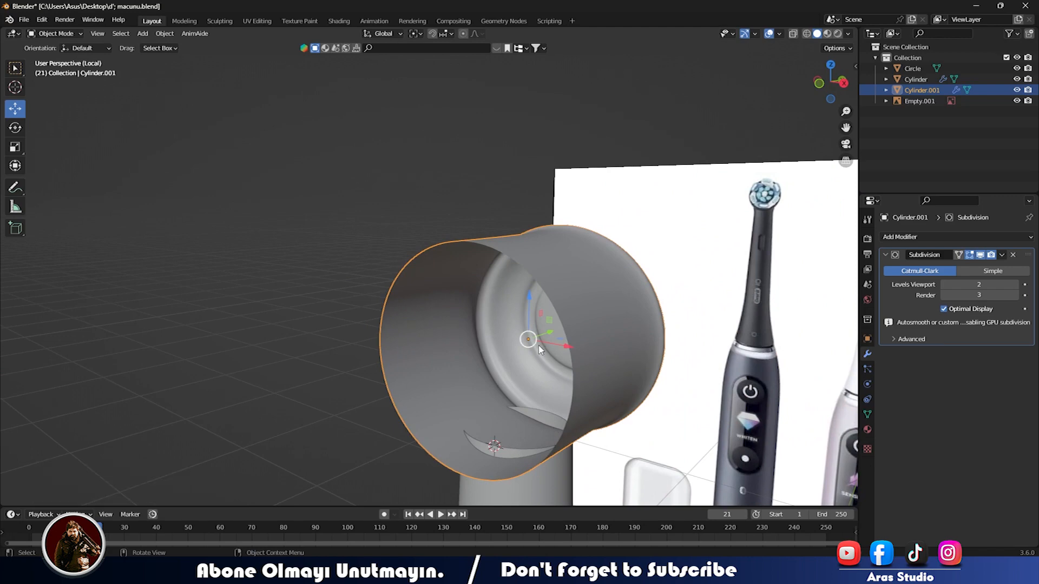
Step: Lower the brush head cylinder along Z onto the neck and check its fit from the side
key("g")
key("z")
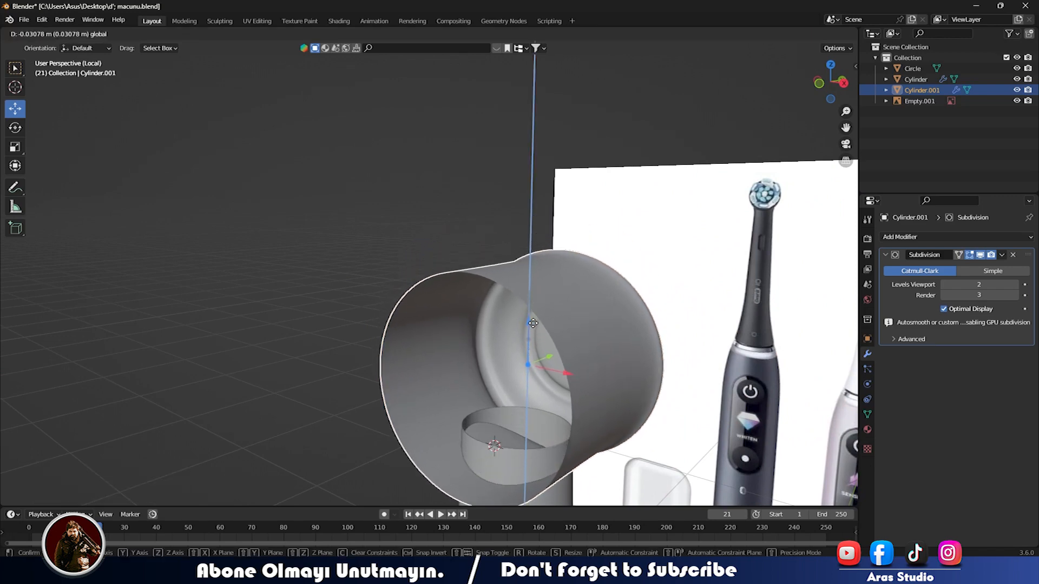
left_click(553, 336)
middle_click_drag(553, 337, 423, 366)
scroll(423, 366, "up", 4)
left_click(239, 355)
scroll(304, 348, "down", 4)
middle_click_drag(239, 355, 410, 355)
Step: Add a loop cut near the head cylinder's open front rim and bevel it 0.0138 m wide
key("Tab")
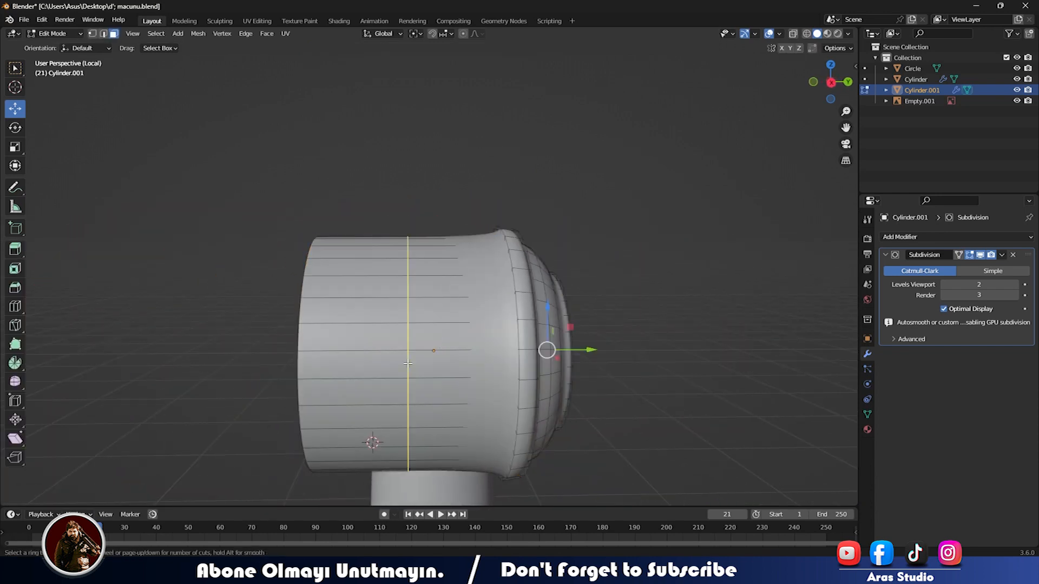
left_click(407, 363)
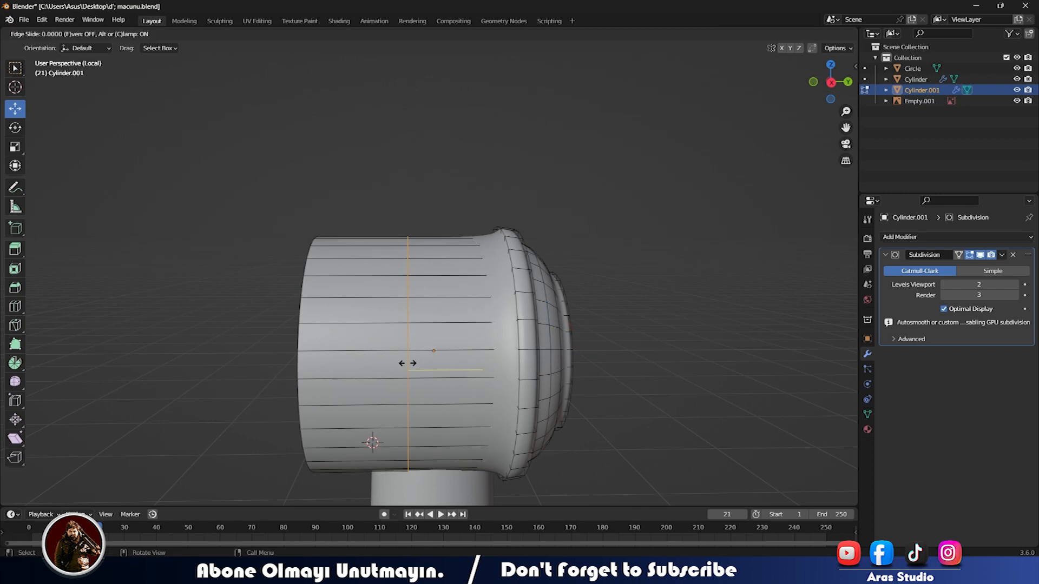
left_click(324, 367)
middle_click_drag(324, 366, 348, 403)
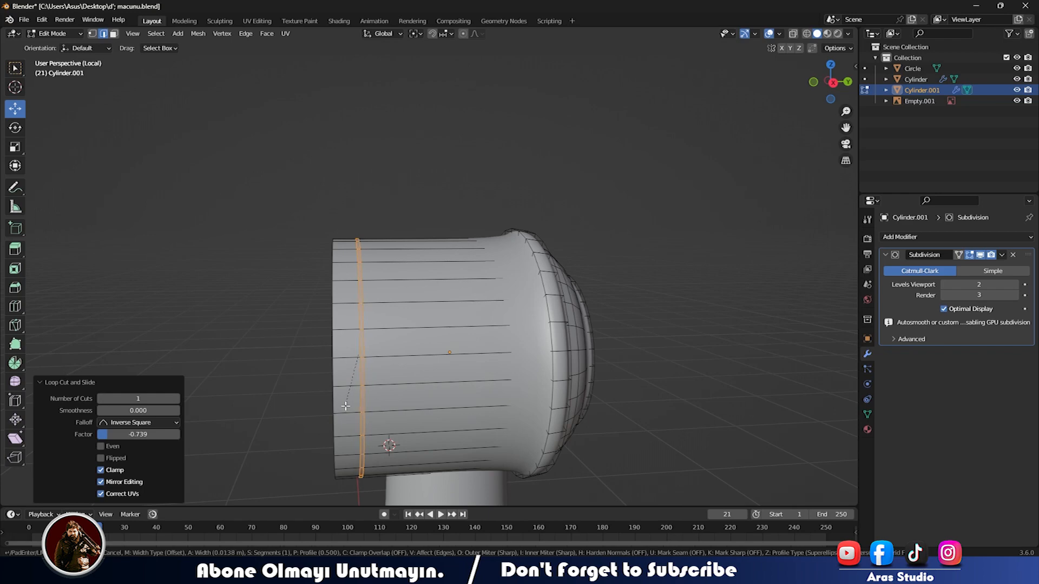
left_click(345, 406)
Step: Extrude the narrow band of faces slightly inward along its normals to form a groove, and check it
key("alt+e")
left_click(391, 435)
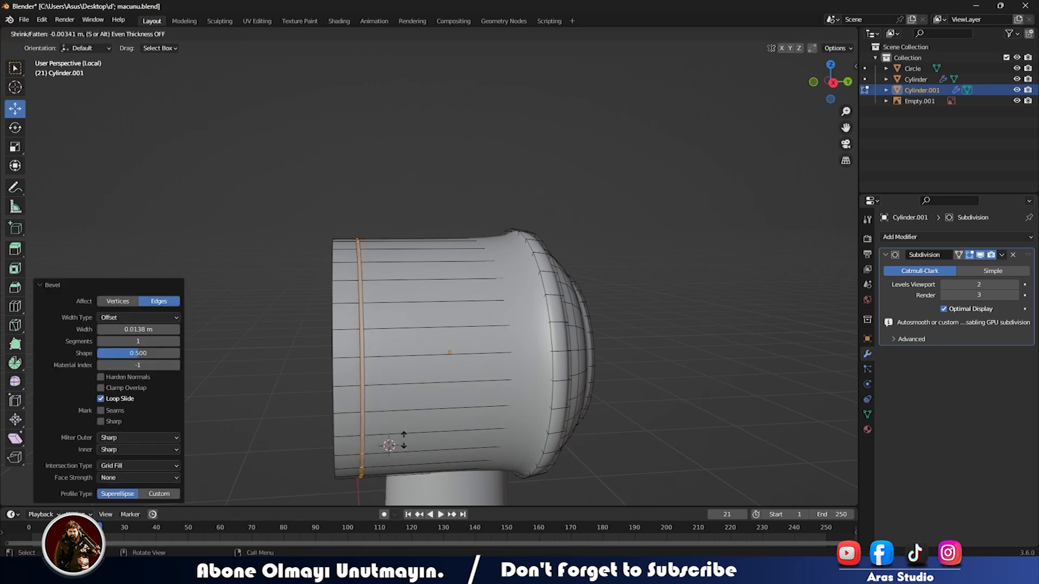
left_click(418, 445)
key("Tab")
scroll(424, 447, "down", 4)
middle_click_drag(424, 447, 398, 425)
scroll(387, 405, "up", 7)
Step: Inset the band of faces inside the groove to tighten its edges, and check the shading
key("Tab")
key("i")
left_click(427, 439)
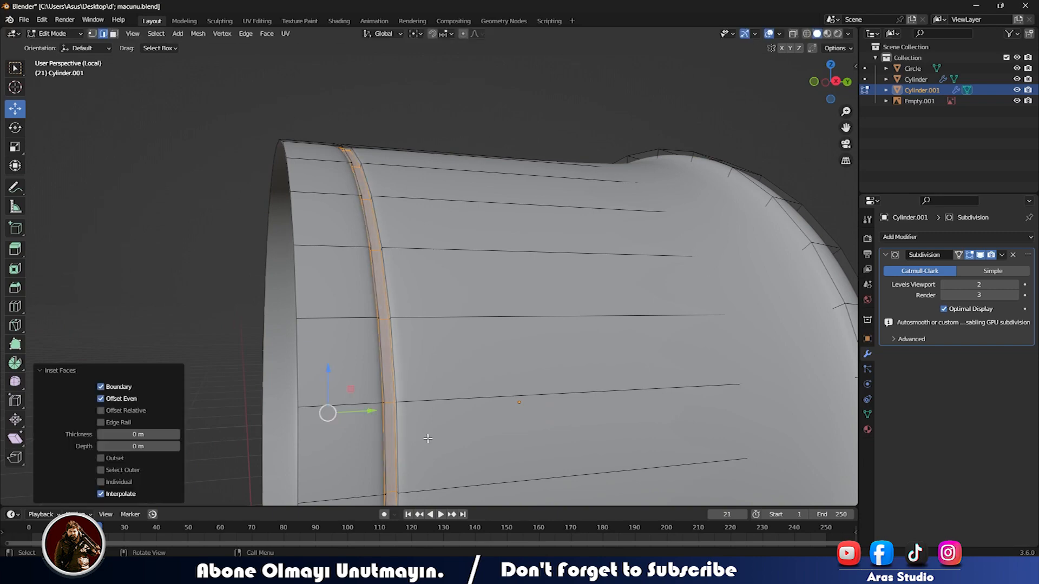
key("Tab")
scroll(428, 440, "down", 6)
middle_click_drag(428, 440, 498, 409)
scroll(425, 456, "up", 5)
Step: Close the open front of the head cylinder by extruding the rim edge loop and scaling it to 0
key("Tab")
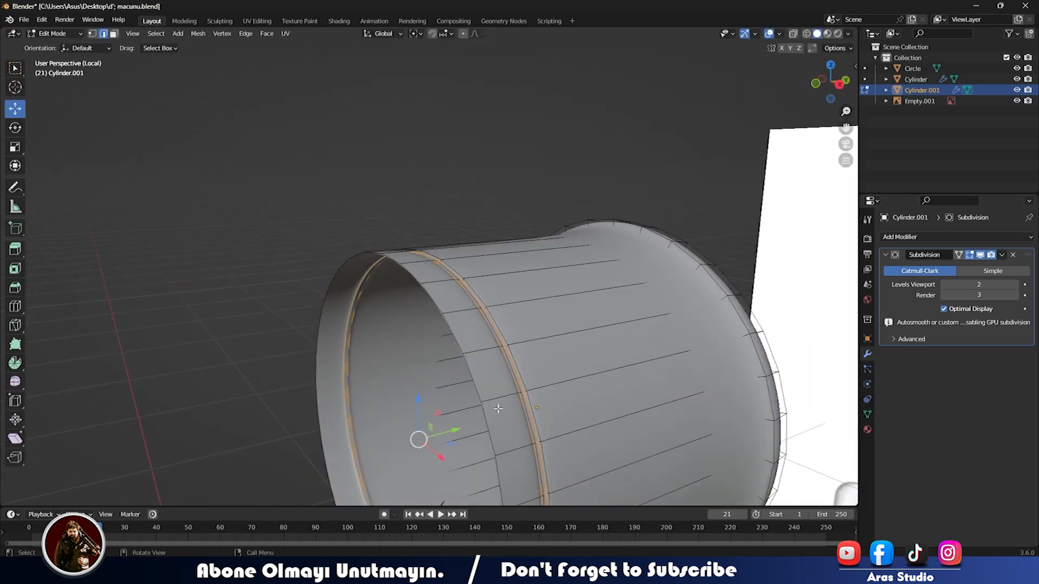
left_click(470, 372, "alt")
scroll(476, 372, "down", 4)
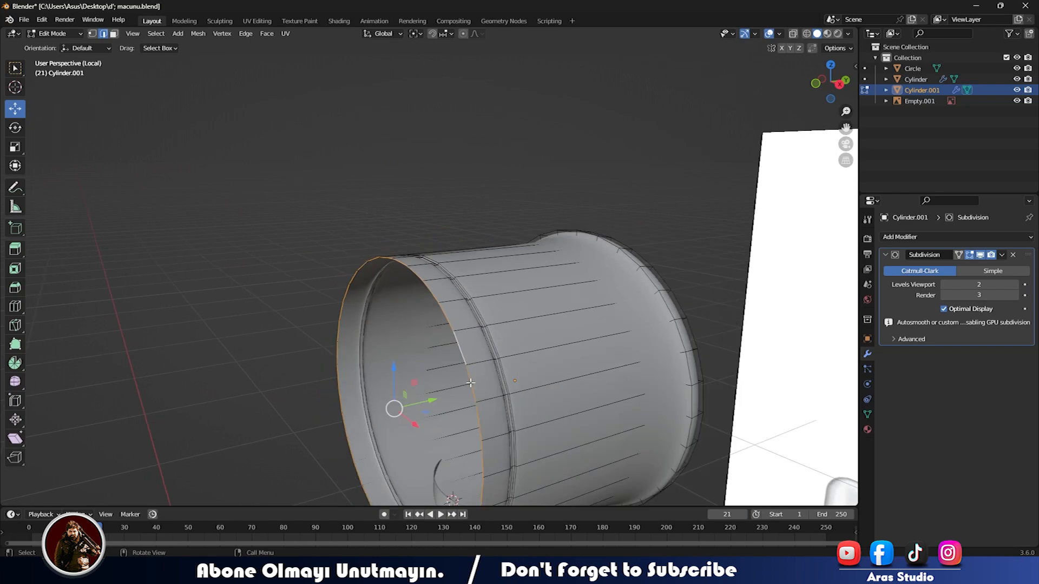
middle_click_drag(600, 353, 636, 360)
key("e")
right_click(634, 359)
key("s")
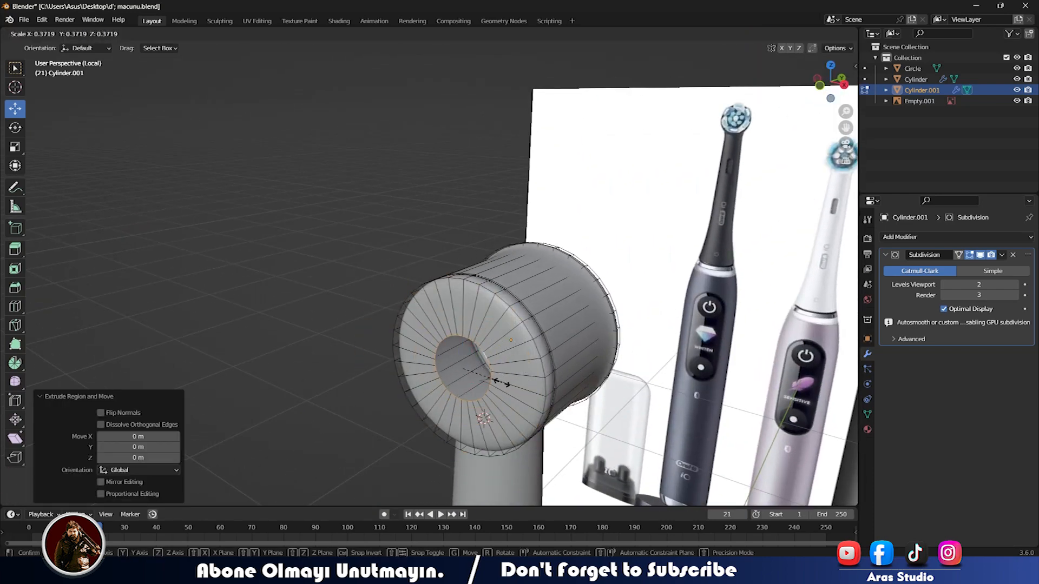
key("0")
left_click(501, 383)
scroll(501, 382, "down", 3)
key("Tab")
middle_click_drag(501, 383, 501, 350)
scroll(380, 370, "up", 5)
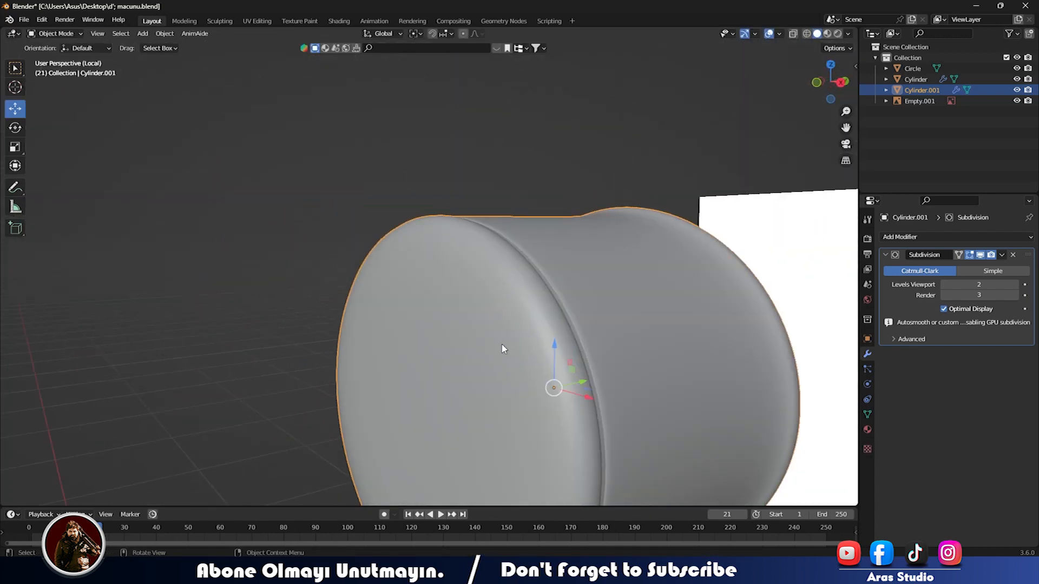
Step: Add a loop cut on the new front cap and slide it out close to the rim
key("Tab")
key("ctrl+r")
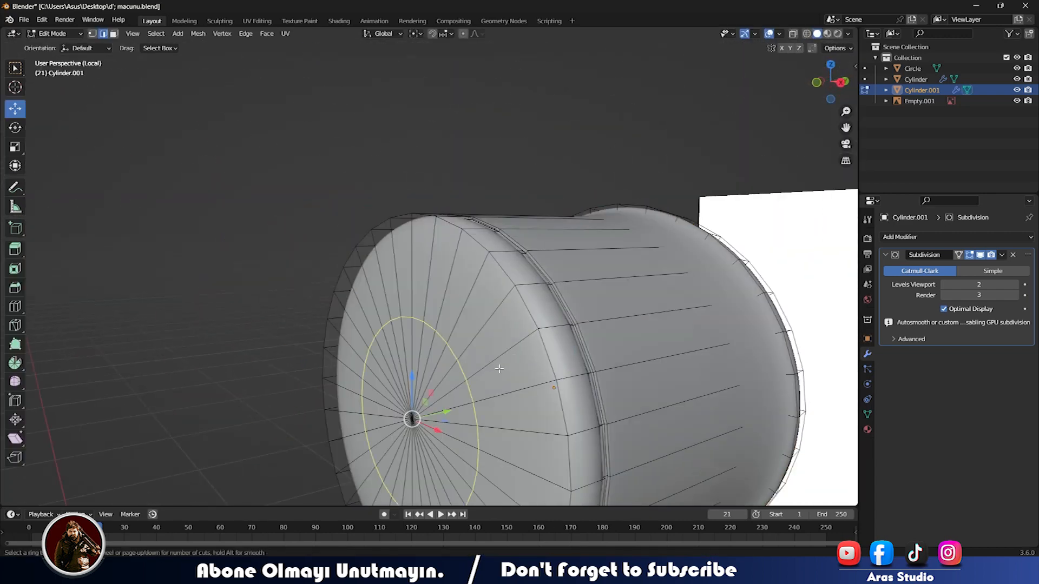
left_click(498, 370)
left_click(552, 346)
Step: Extrude the outer ring of front cap faces forward to form a raised rim, and check it
left_click(525, 362)
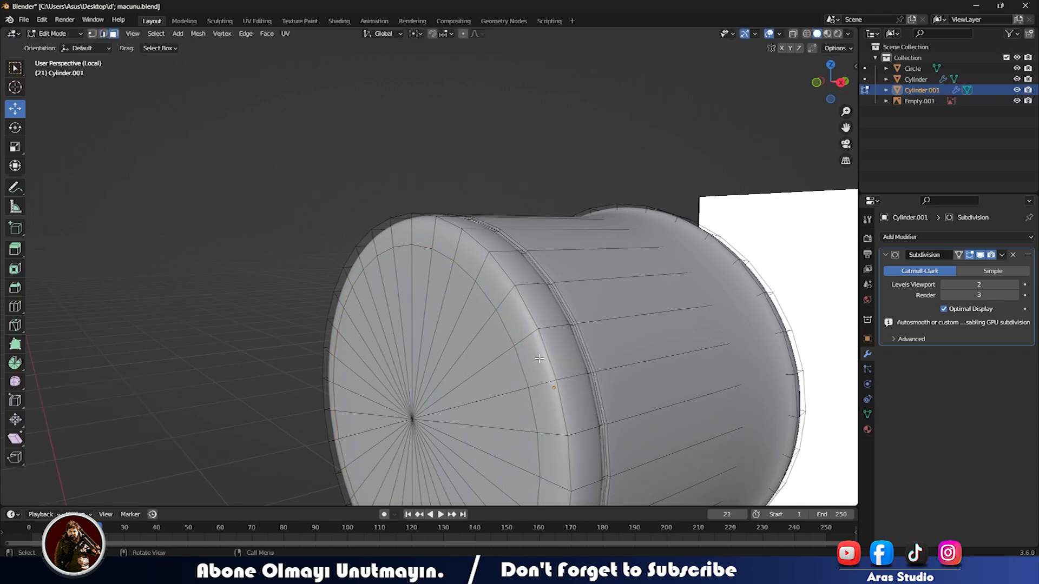
left_click(526, 343, "alt")
middle_click_drag(526, 343, 472, 334)
key("e")
left_click(434, 318)
key("Tab")
scroll(433, 319, "down", 5)
scroll(470, 338, "up", 3)
Step: Select the disc of cap faces inside the raised rim and inset it twice
key("Tab")
scroll(470, 340, "up", 1)
left_click(511, 358)
key("ctrl+KP_Add")
key("i")
left_click(606, 437)
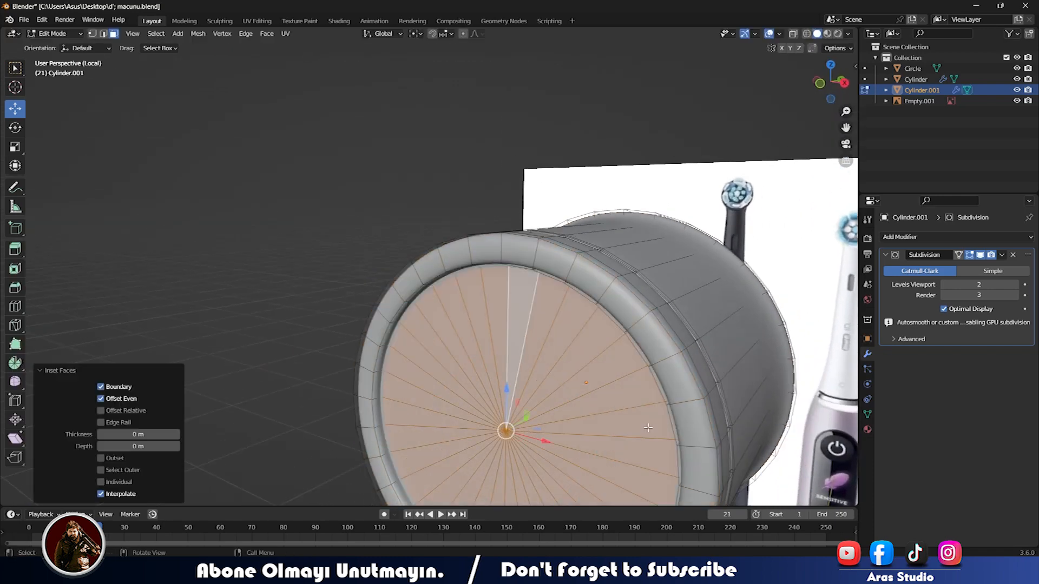
key("i")
left_click(621, 430)
key("Tab")
Step: Rescale the whole brush head in front view to suit the width of the neck
scroll(620, 431, "down", 4)
mouse_move(619, 431)
middle_mouse_down()
mouse_move(569, 432)
mouse_move(558, 373)
mouse_move(526, 439)
mouse_move(327, 360)
mouse_move(432, 397)
mouse_move(591, 413)
mouse_move(352, 412)
middle_mouse_up()
scroll(569, 434, "down", 6)
scroll(327, 360, "up", 7)
scroll(327, 359, "down", 9)
scroll(431, 401, "down", 4)
scroll(352, 412, "up", 5)
mouse_move(440, 475)
middle_mouse_down()
mouse_move(418, 331)
mouse_move(476, 308)
mouse_move(503, 311)
middle_mouse_up()
key("KP_1")
scroll(503, 311, "up", 4)
key("s")
left_click(512, 312)
Step: Nudge the brush head into place on top of the neck and check it from several angles
left_click_drag(450, 263, 452, 272)
left_click(373, 292)
mouse_move(352, 298)
middle_mouse_down()
mouse_move(432, 307)
mouse_move(473, 335)
mouse_move(549, 348)
mouse_move(501, 350)
middle_mouse_up()
left_click(500, 350)
scroll(501, 350, "up", 3)
scroll(459, 400, "down", 4)
left_click_drag(393, 322, 390, 321)
mouse_move(549, 377)
middle_mouse_down()
mouse_move(376, 358)
mouse_move(424, 380)
mouse_move(450, 177)
mouse_move(479, 261)
mouse_move(540, 180)
middle_mouse_up()
left_click(369, 356)
scroll(369, 357, "up", 4)
left_click(540, 179)
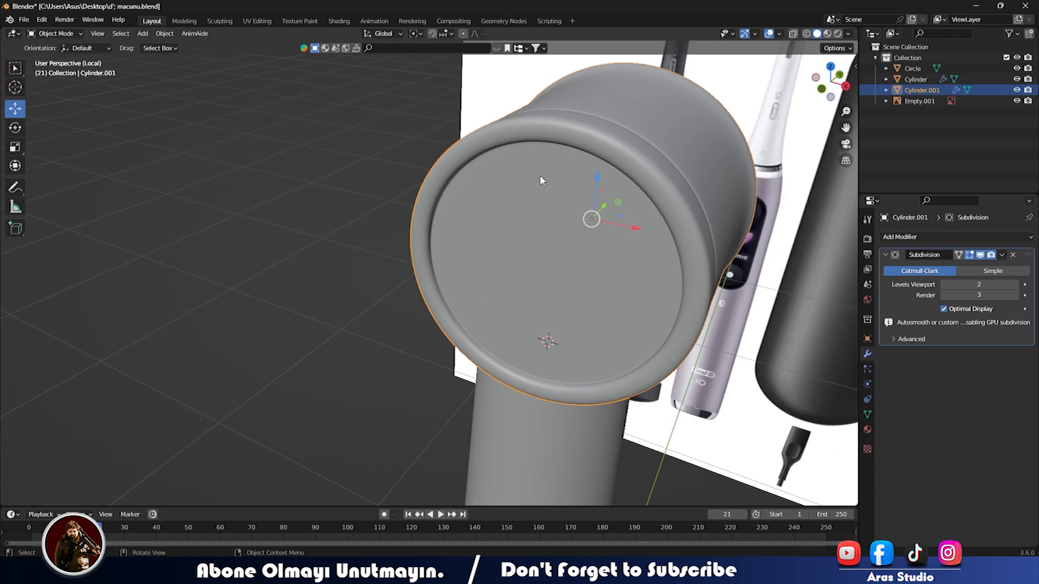
Step: Add a centred loop cut around the front of the raised rim and move it along Y to shape the rim
key("Tab")
left_click(646, 181)
key("ctrl+r")
left_click(642, 178)
right_click(642, 178)
mouse_move(642, 178)
middle_mouse_down()
mouse_move(494, 320)
mouse_move(463, 315)
mouse_move(525, 291)
mouse_move(503, 292)
middle_mouse_up()
key("g")
key("y")
left_click(512, 302)
key("Tab")
scroll(471, 314, "up", 3)
scroll(480, 308, "down", 5)
key("Tab")
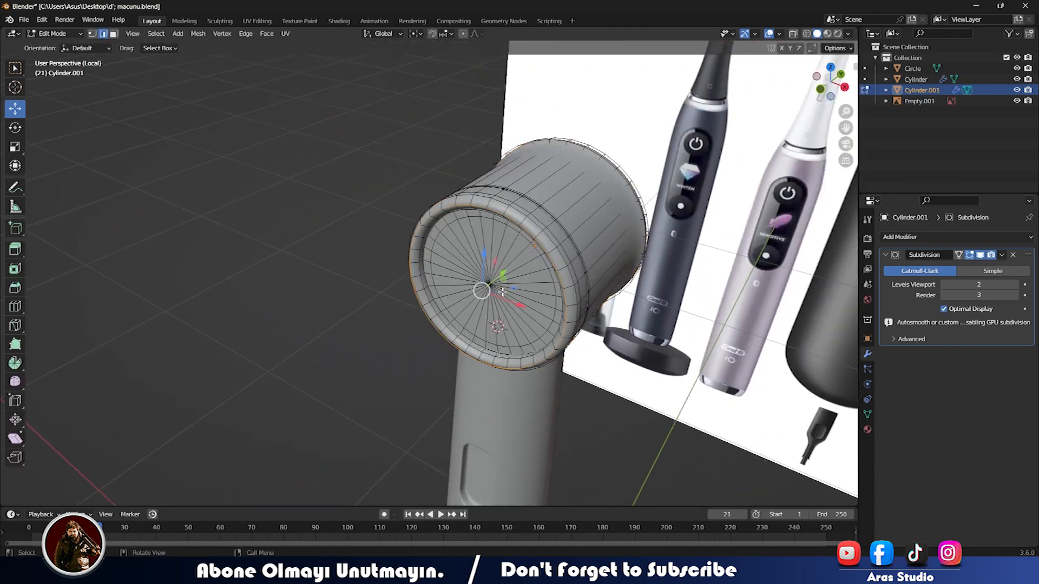
left_click_drag(480, 273, 480, 289)
key("ctrl+z")
key("g")
left_click(502, 294)
key("ctrl+z")
key("ctrl+z")
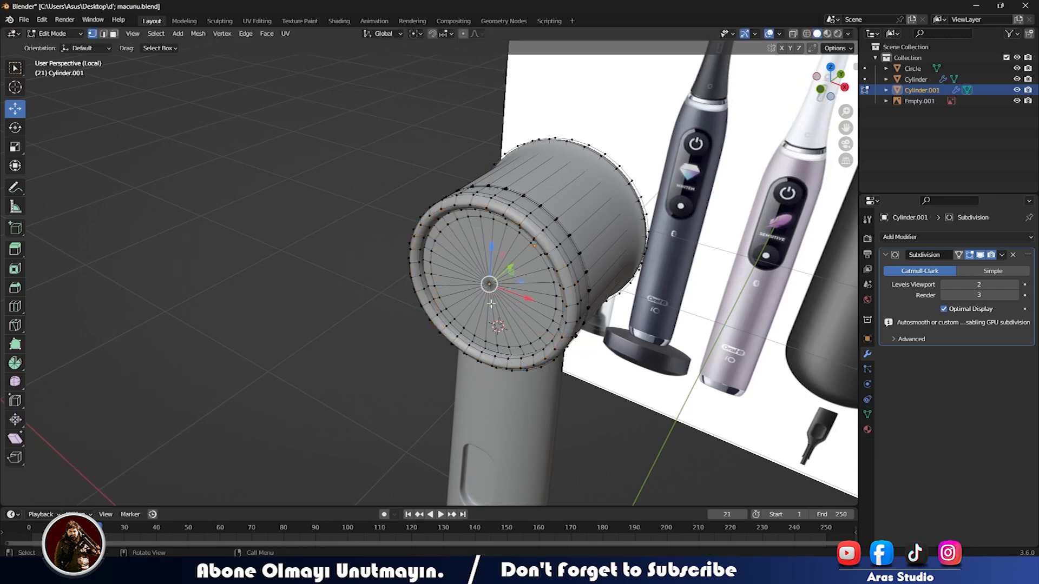
Step: Snap the 3D cursor to the selected centre vertex of the front cap and return to Object Mode
middle_click_drag(493, 304, 487, 301)
key("shift+s")
left_click(487, 362)
mouse_move(487, 361)
middle_mouse_down()
mouse_move(506, 344)
mouse_move(393, 560)
middle_mouse_up()
scroll(506, 344, "down", 9)
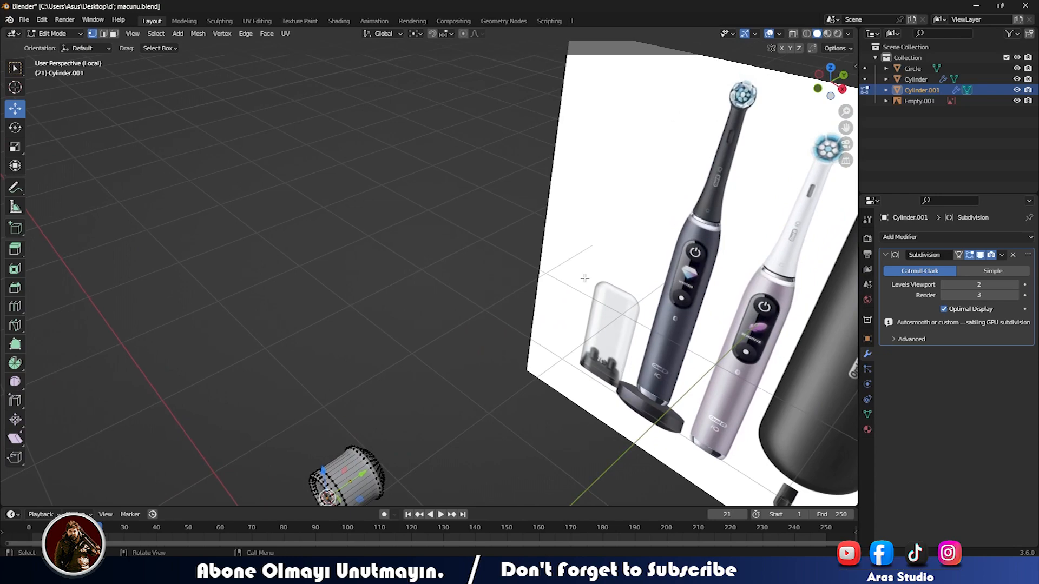
mouse_move(565, 262)
middle_mouse_down()
mouse_move(607, 211)
mouse_move(584, 127)
mouse_move(563, 216)
mouse_move(604, 207)
mouse_move(320, 269)
middle_mouse_up()
scroll(608, 211, "up", 6)
right_click(319, 269)
key("Escape")
key("Tab")
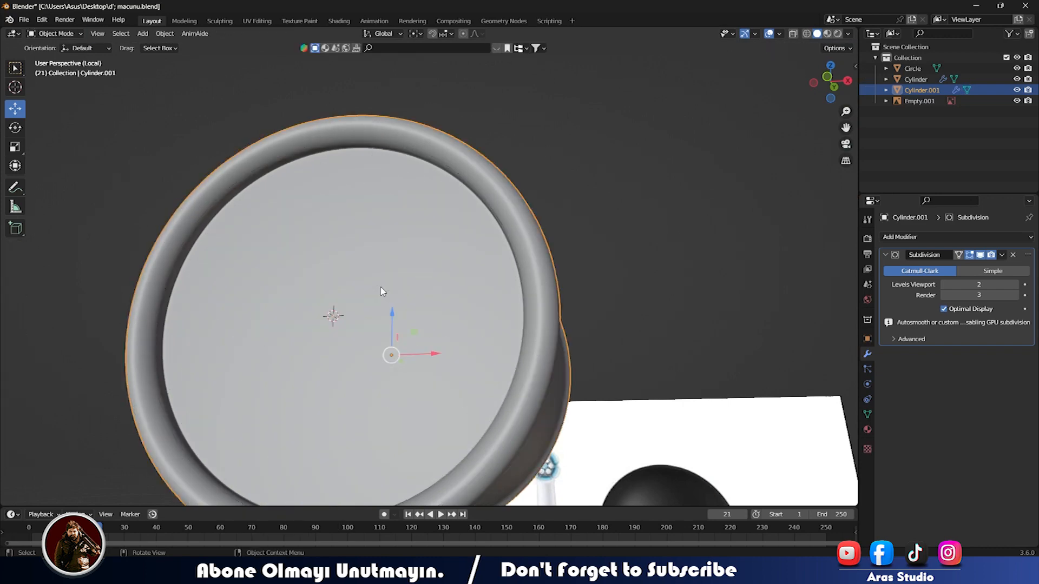
key("shift+a")
mouse_move(314, 326)
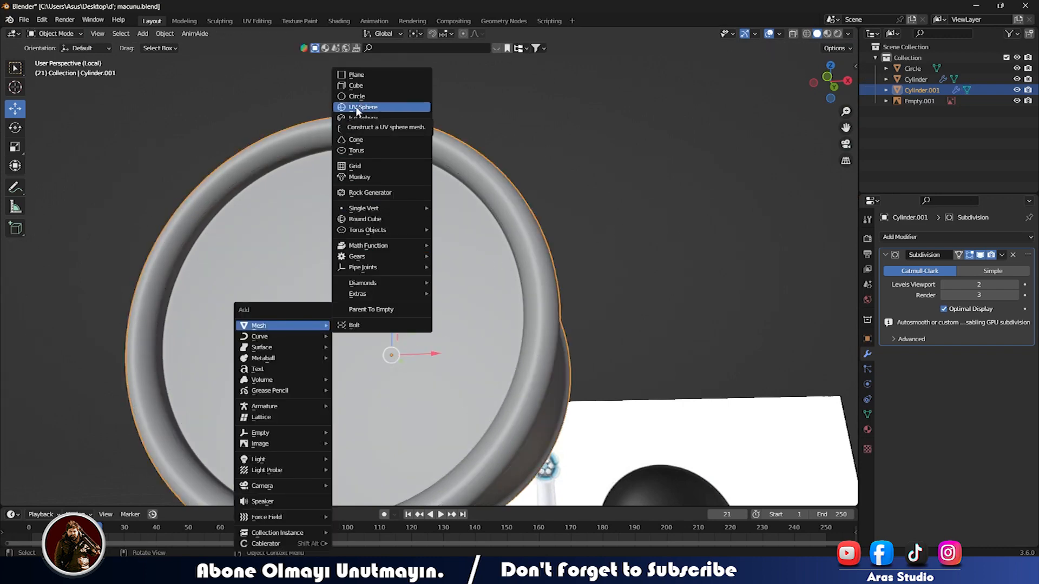
key("Escape")
key("shift+a")
mouse_move(347, 233)
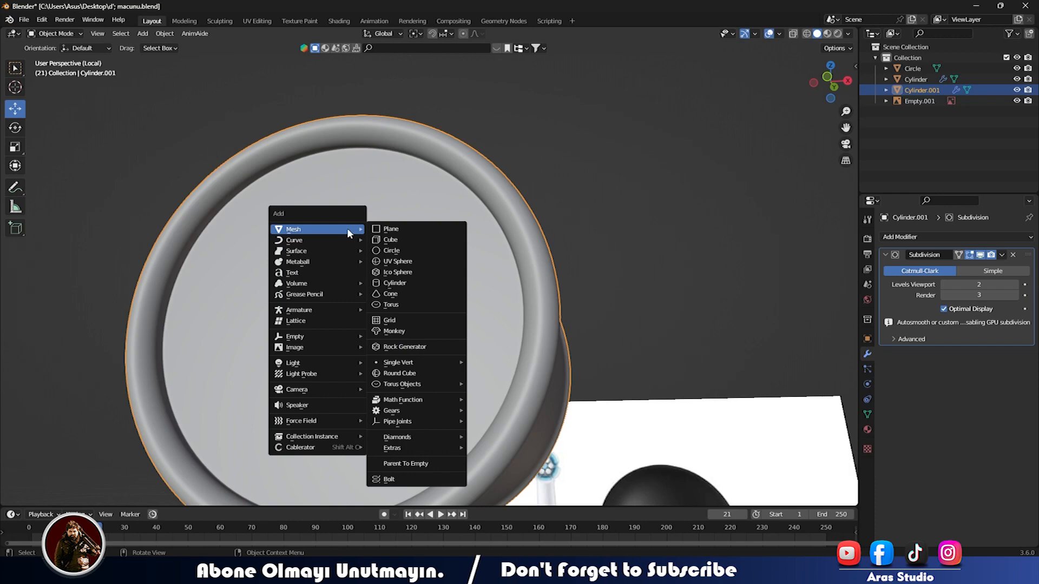
left_click(382, 250)
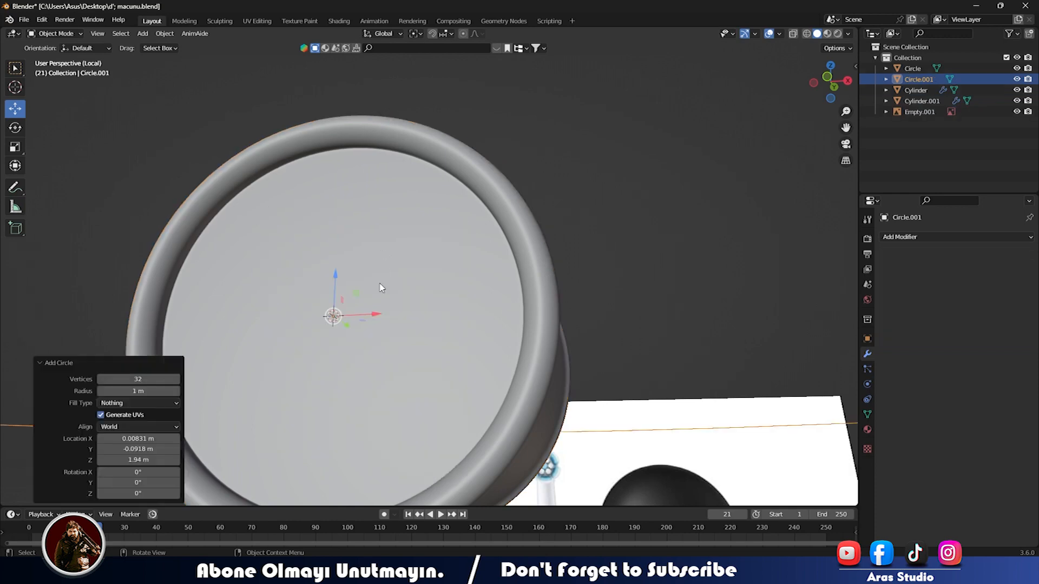
left_click(126, 426)
left_click(120, 450)
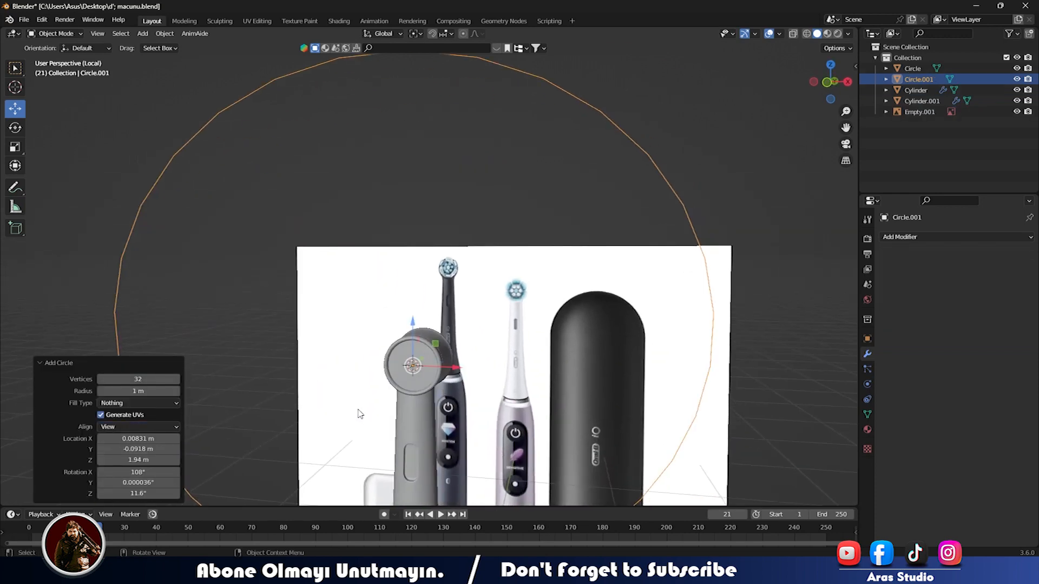
key("KP_1")
key("s")
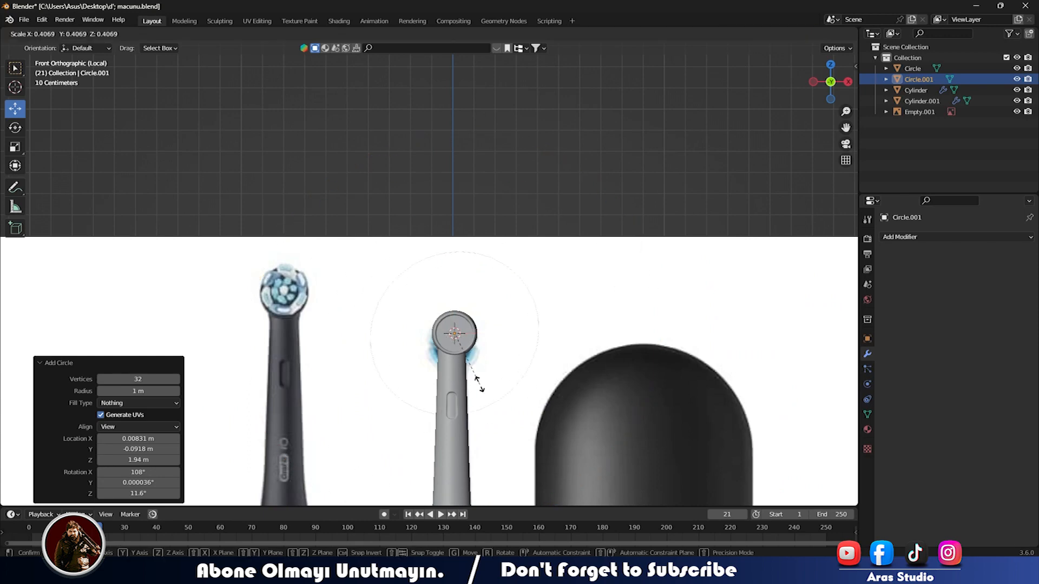
left_click(471, 379)
middle_click_drag(471, 378, 400, 417)
key("ctrl+z")
key("ctrl+z")
Step: In front view, add a circle aligned to the view with 6 vertices and a radius of 0.12 m
key("KP_1")
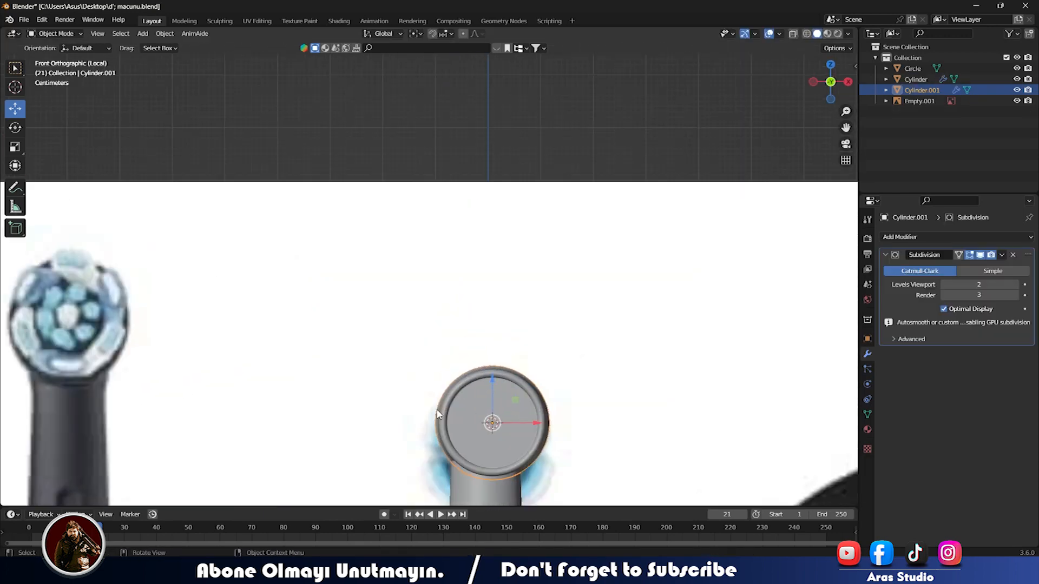
key("shift+a")
mouse_move(395, 327)
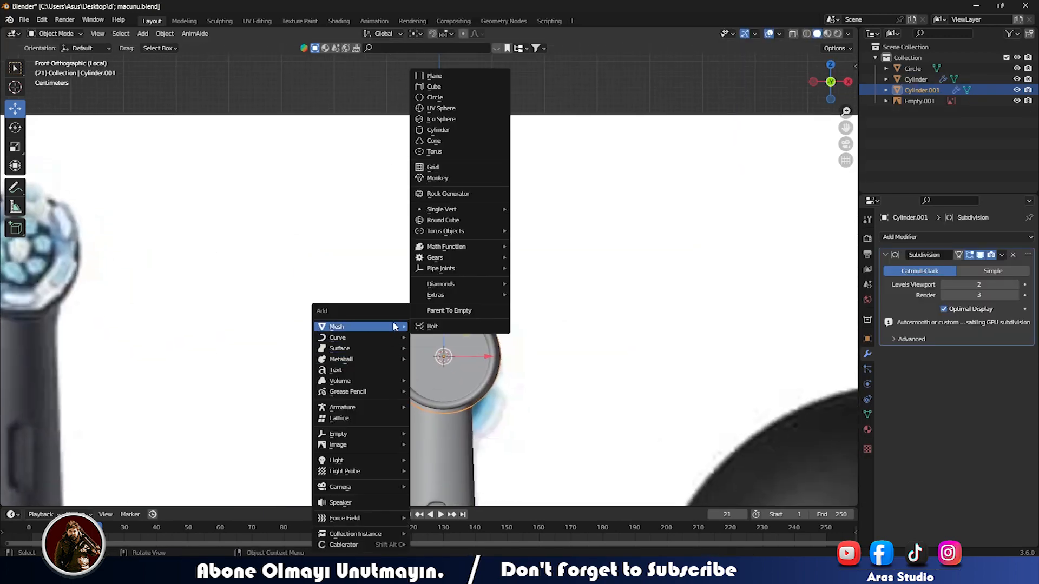
left_click(443, 97)
left_click(142, 427)
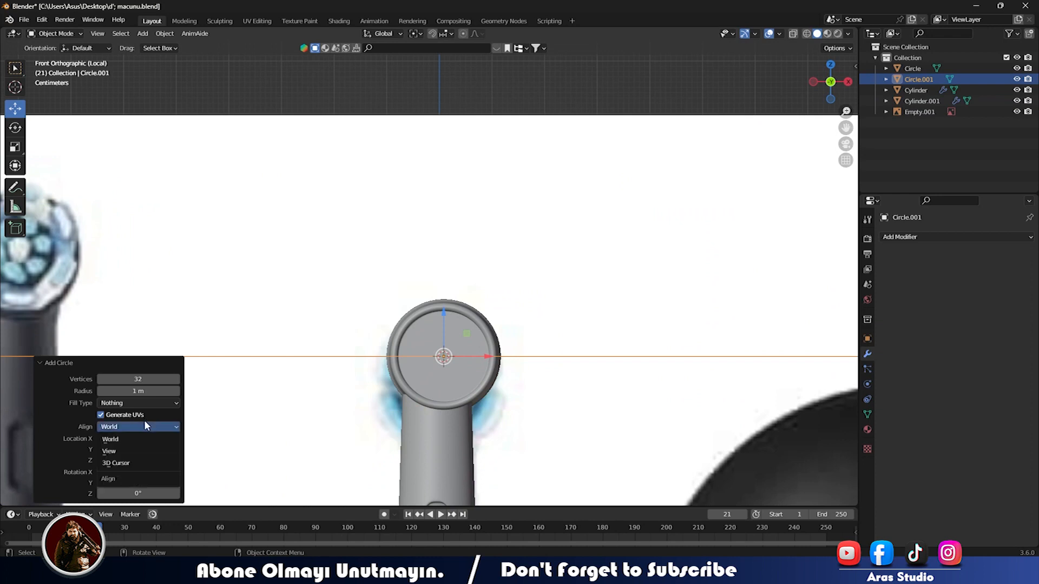
left_click(144, 450)
left_click(148, 379)
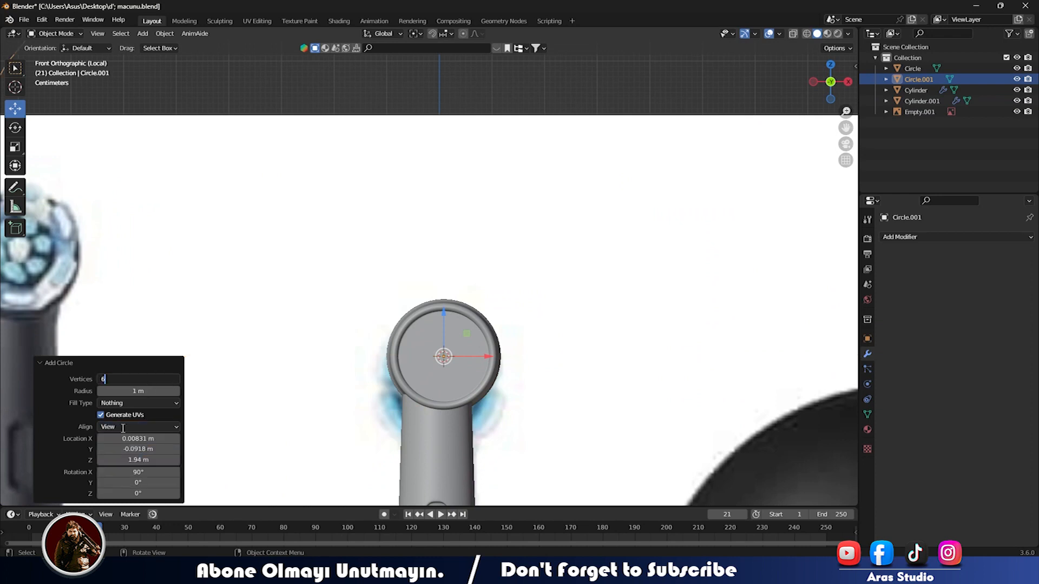
key("Return")
left_click_drag(135, 391, 596, 268)
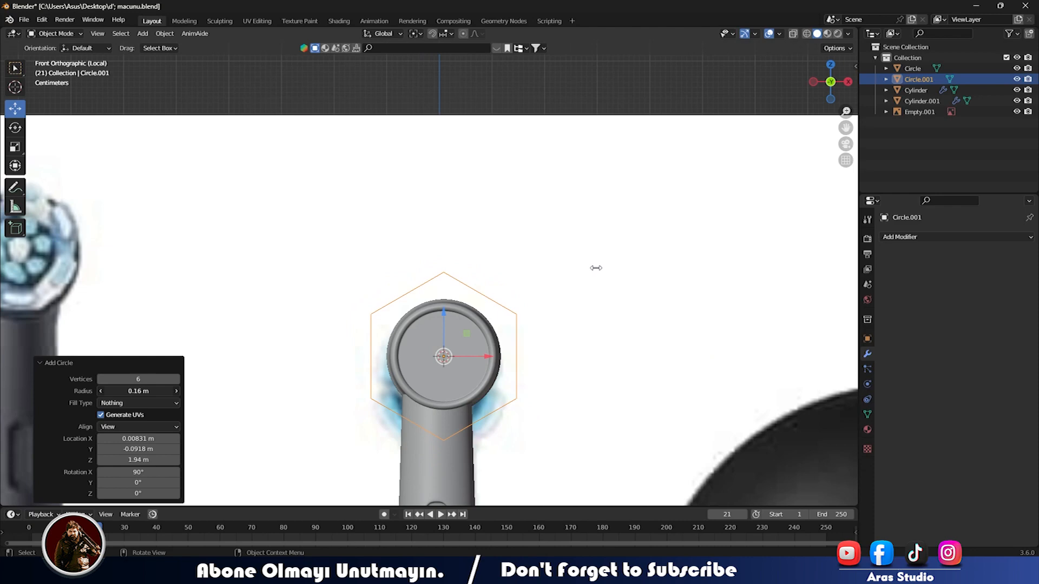
Step: Scale the hexagon down to fit well inside the front cap and move it forward along Y
mouse_move(453, 404)
middle_mouse_down()
mouse_move(444, 411)
mouse_move(457, 420)
middle_mouse_up()
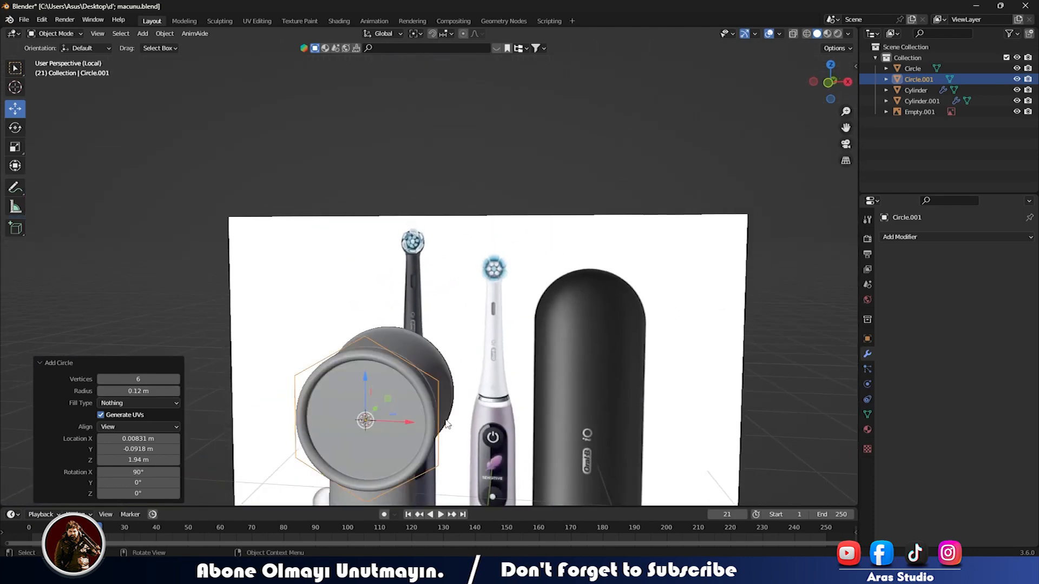
key("s")
left_click(386, 426)
left_click_drag(379, 405, 374, 415)
Step: Fill the hexagon outline with a face and move it 0.017455 m along Y toward the cap
key("KP_Decimal")
key("Tab")
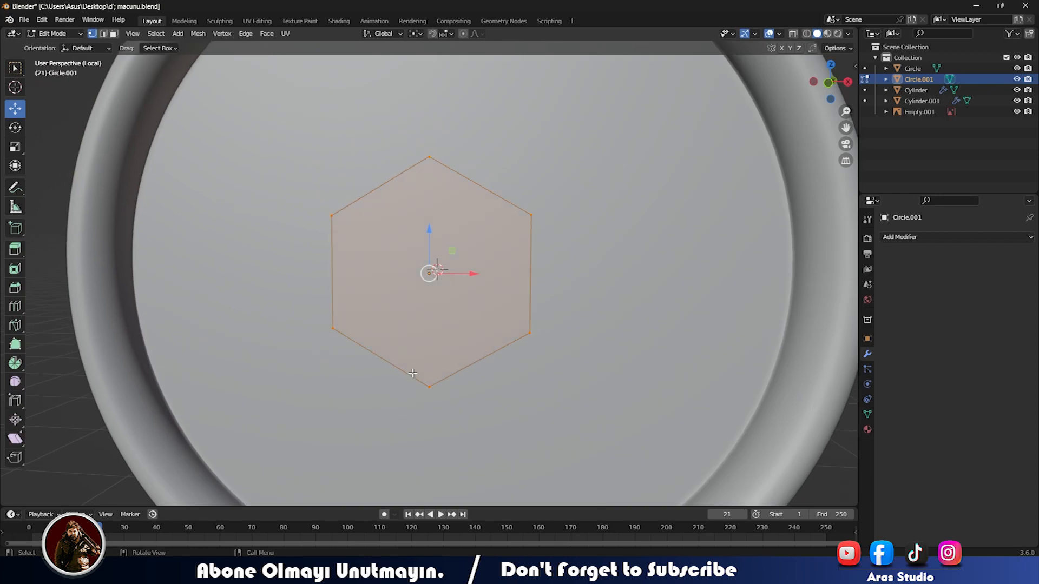
key("Tab")
middle_click_drag(389, 389, 456, 256)
left_click_drag(464, 261, 494, 279)
scroll(493, 275, "down", 5)
middle_click_drag(491, 278, 568, 254)
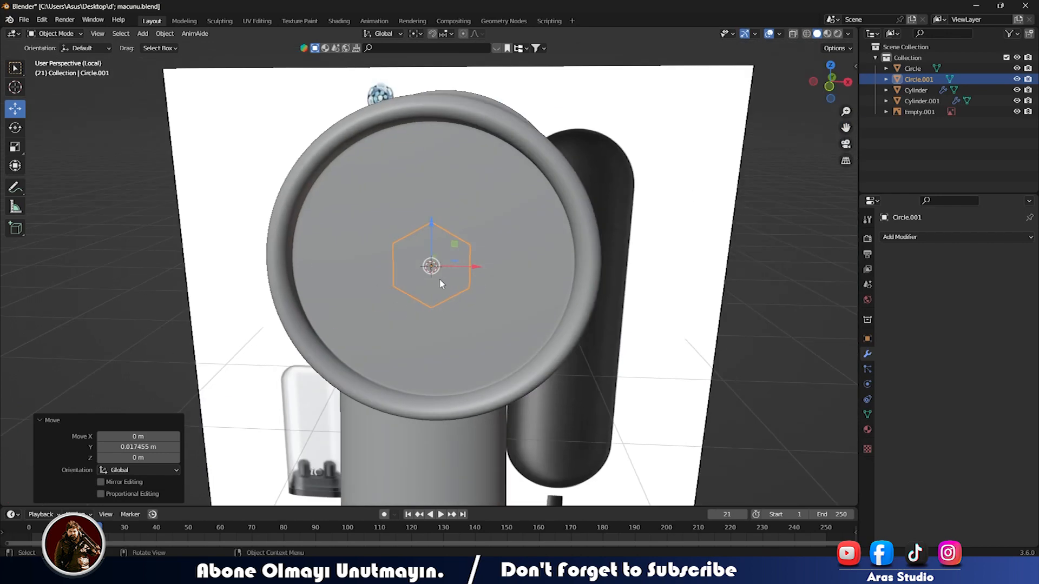
Step: Duplicate the hexagon and move the copy 0.057256 m up along Z
key("shift+d")
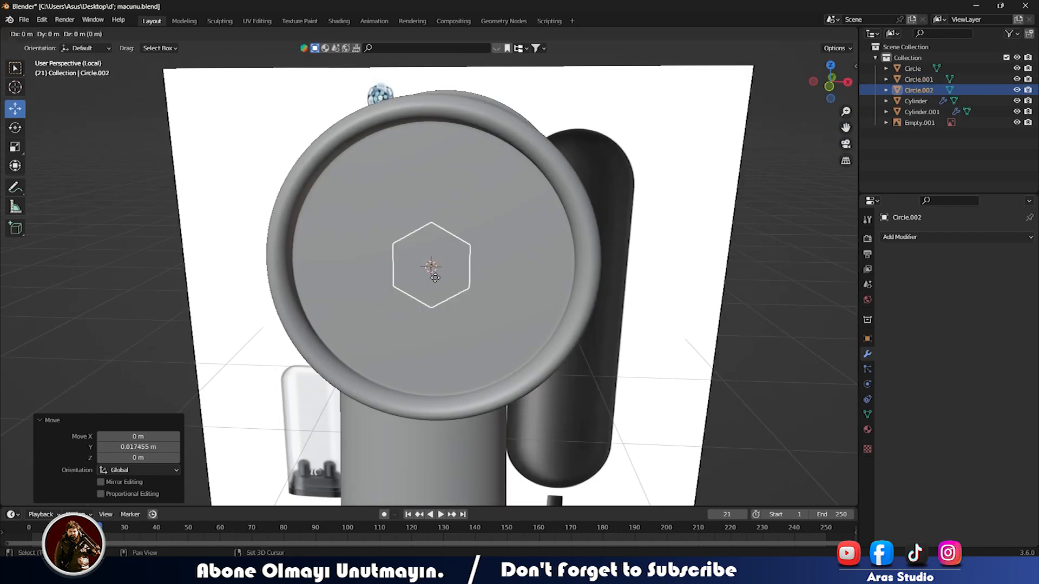
key("z")
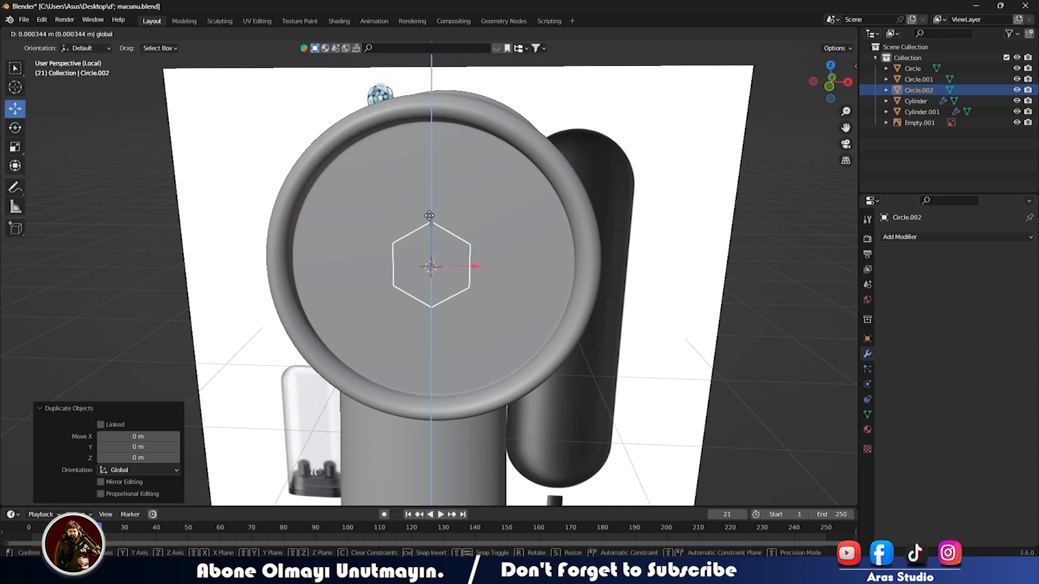
left_click(434, 177)
Step: Turn on X-ray, move one hexagon -0.016347 m along Y and delete the other overlapping hexagon
middle_click_drag(434, 176, 504, 235)
key("alt+z")
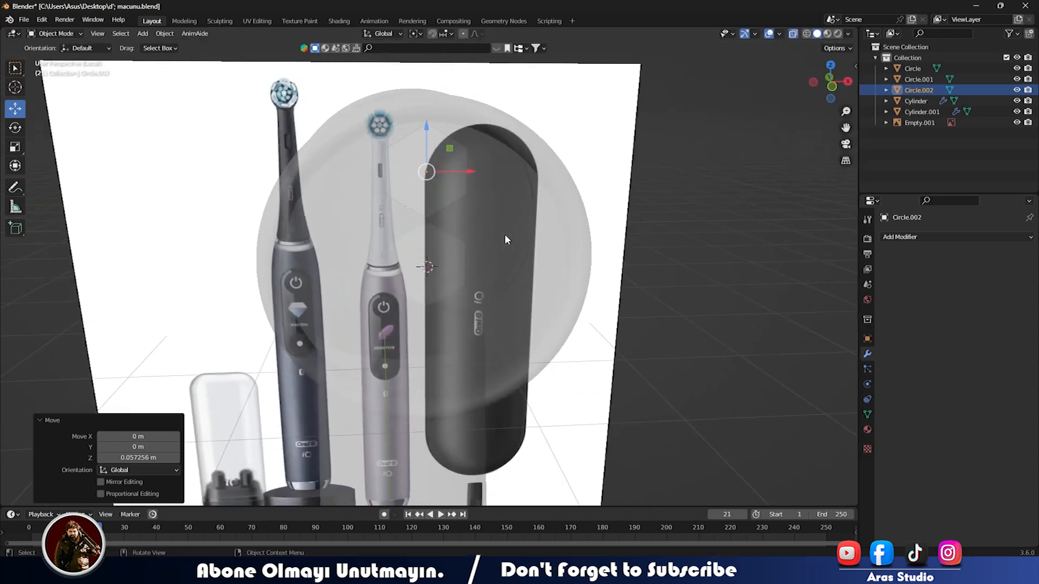
key("KP_1")
scroll(504, 234, "up", 1)
scroll(504, 239, "up", 2)
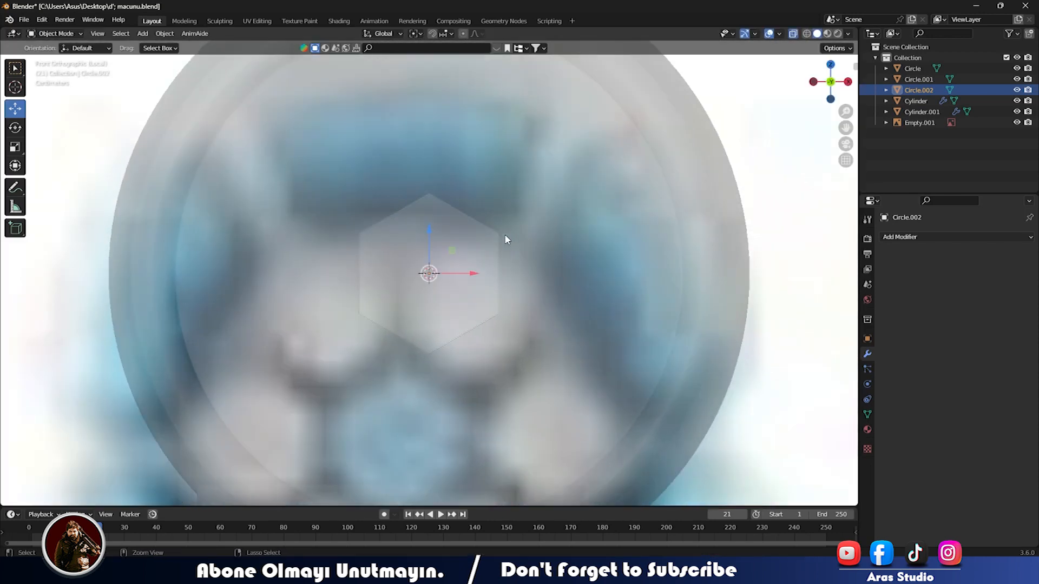
left_click(460, 257)
middle_click_drag(485, 250, 419, 287)
key("alt+z")
key("alt+z")
left_click(469, 237)
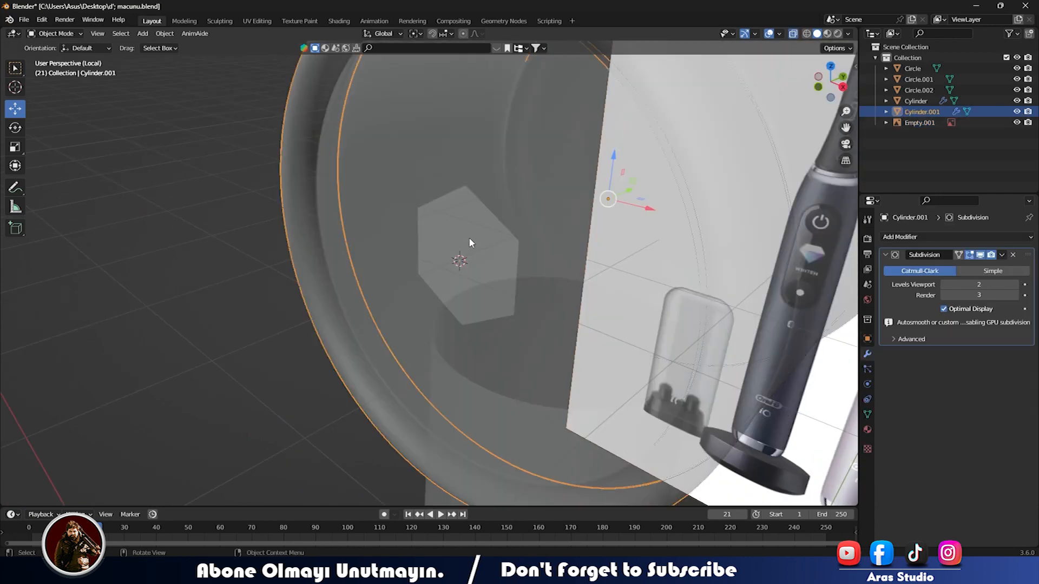
left_click(468, 237)
left_click_drag(487, 251, 454, 270)
key("Delete")
left_click(478, 255)
left_click(478, 255)
key("KP_1")
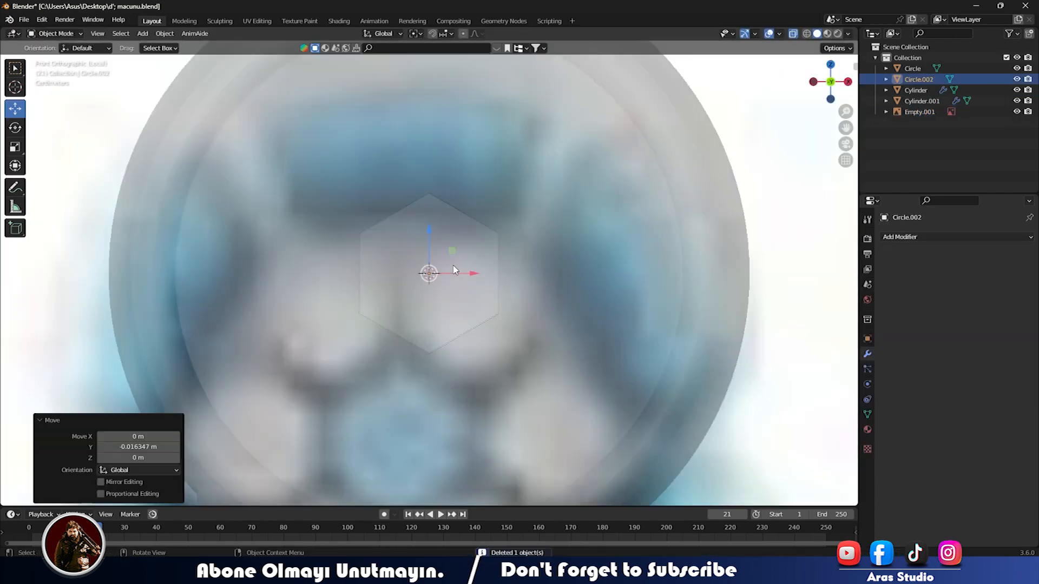
Step: Scale the hexagon by 0.633 and place copies of it about 0.04 m above and below along Z
key("s")
left_click(504, 263)
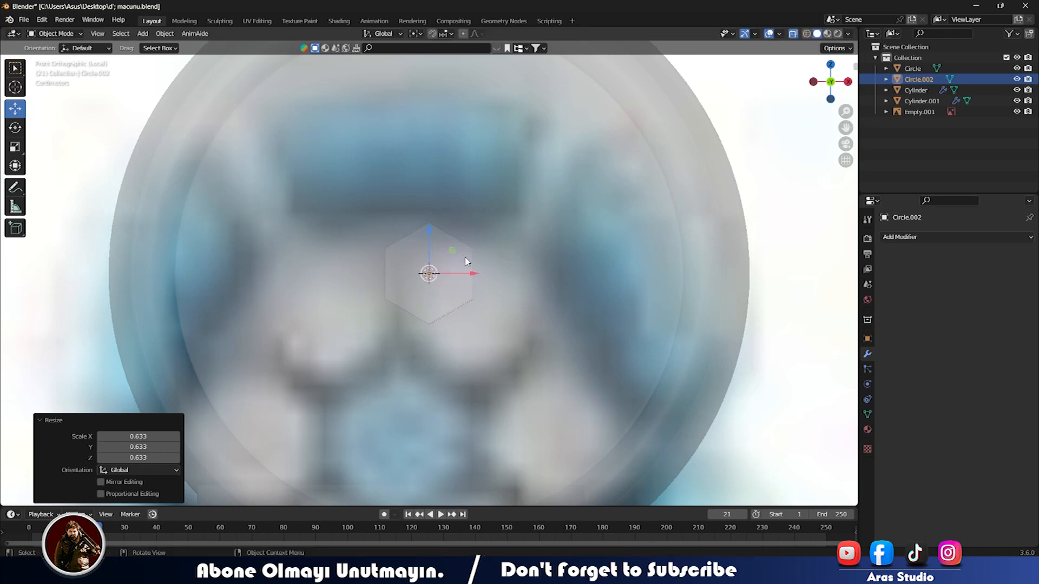
key("shift+d")
right_click(440, 174)
left_click_drag(429, 227, 430, 111)
key("shift+d")
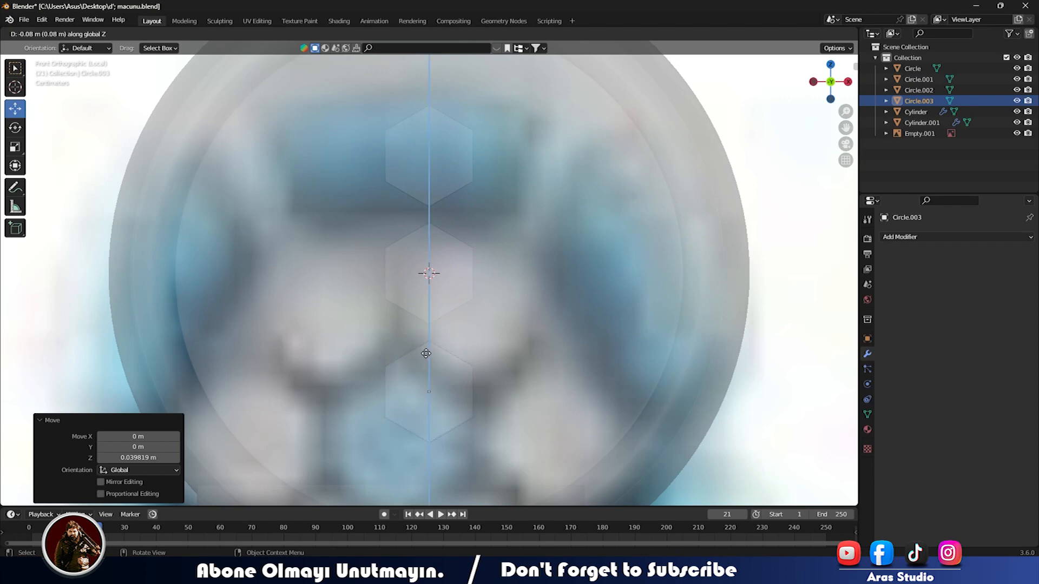
left_click(425, 353)
Step: Duplicate the upper and lower hexagons in place and rotate the copies about 59° around the 3D cursor in front view
middle_click_drag(432, 238, 371, 270)
left_click(407, 181, "shift")
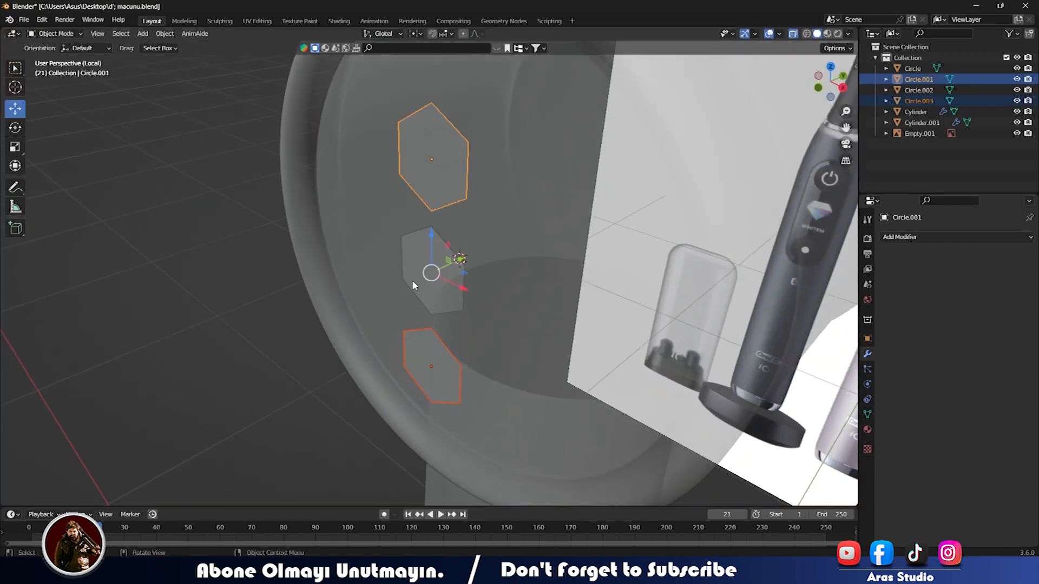
middle_click_drag(444, 215, 499, 193)
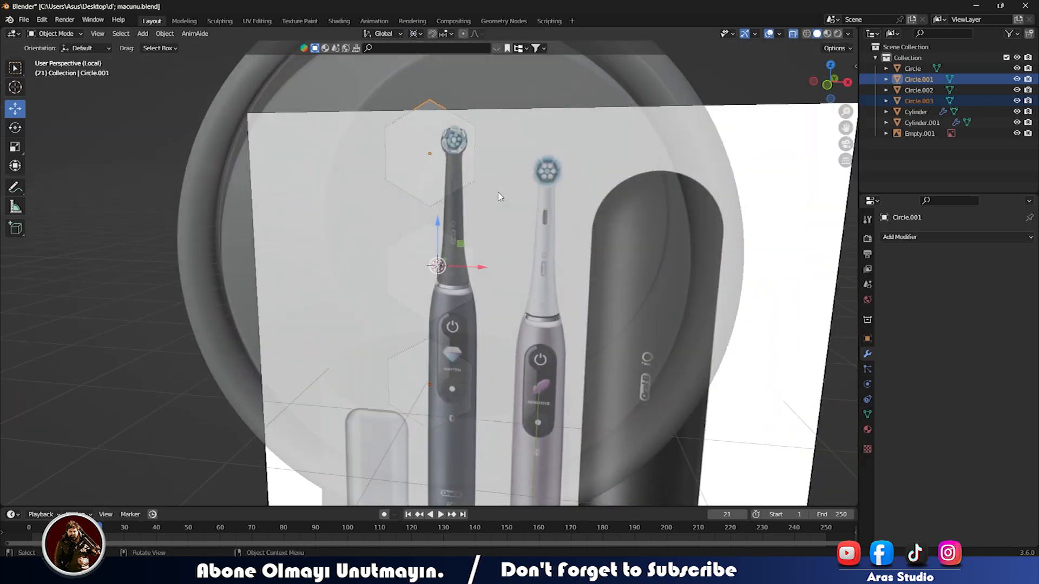
key("shift+d")
key("Escape")
key("KP_1")
key("r")
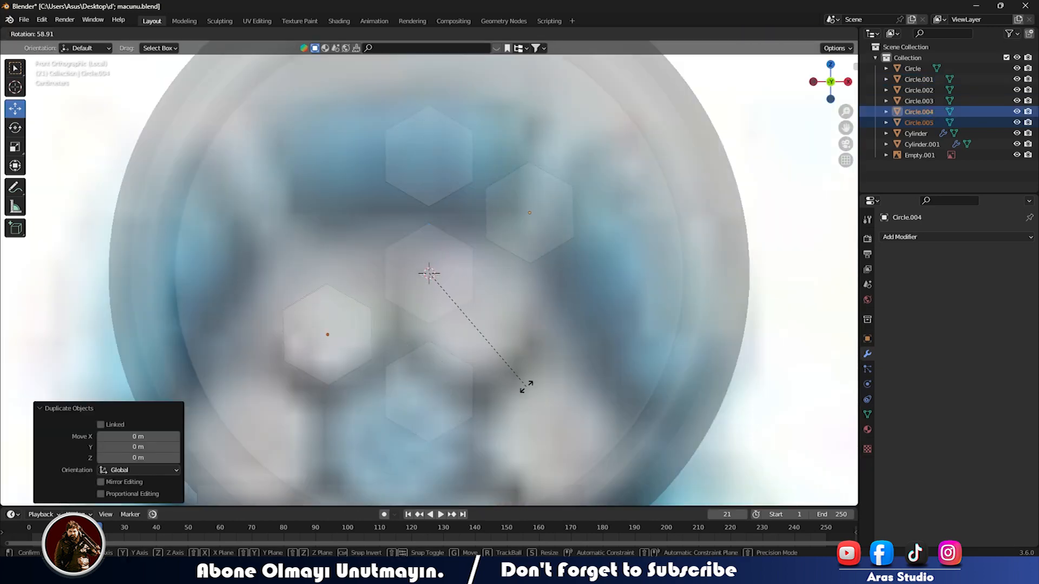
left_click(533, 385)
Step: Duplicate the rotated hexagon pair and rotate the new pair 56.9° around the 3D cursor
key("r")
right_click(569, 326)
key("shift+d")
right_click(573, 339)
key("r")
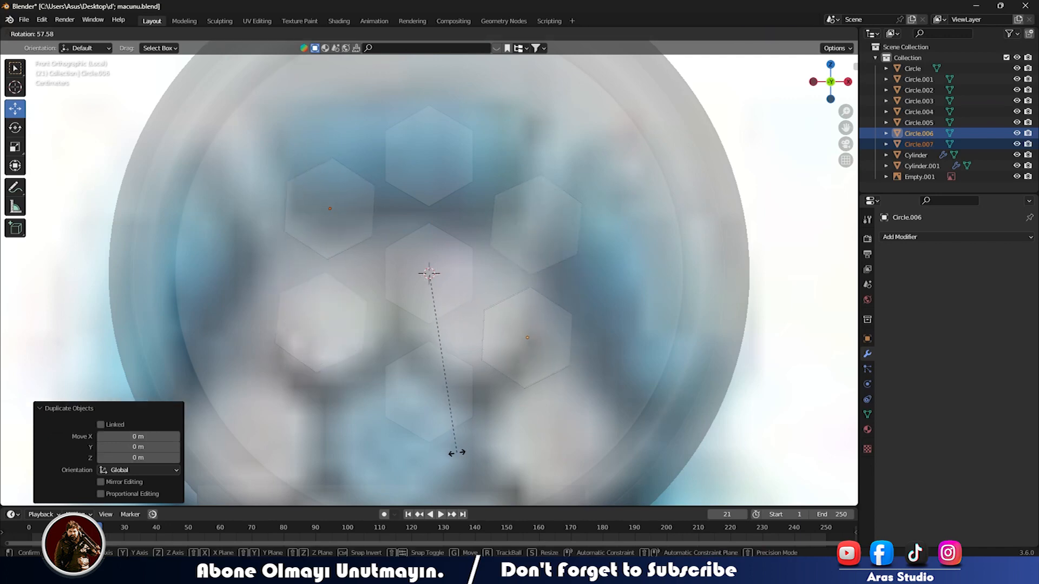
left_click(459, 453)
Step: Turn off X-ray and rotate the newest hexagon pair slightly to refine the spacing of the ring
scroll(458, 433, "down", 3)
middle_click_drag(454, 368, 465, 347)
key("alt+z")
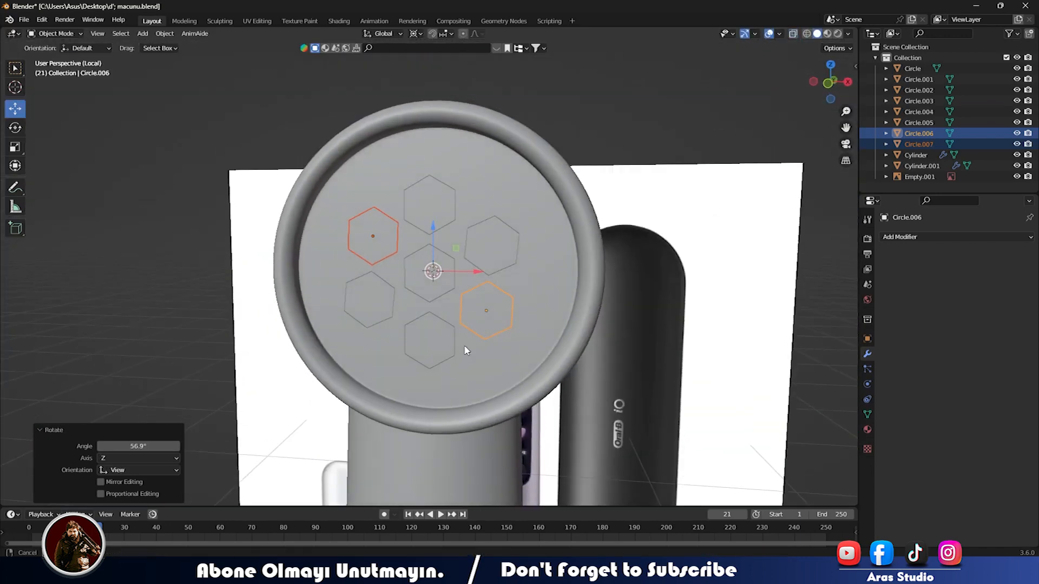
key("KP_1")
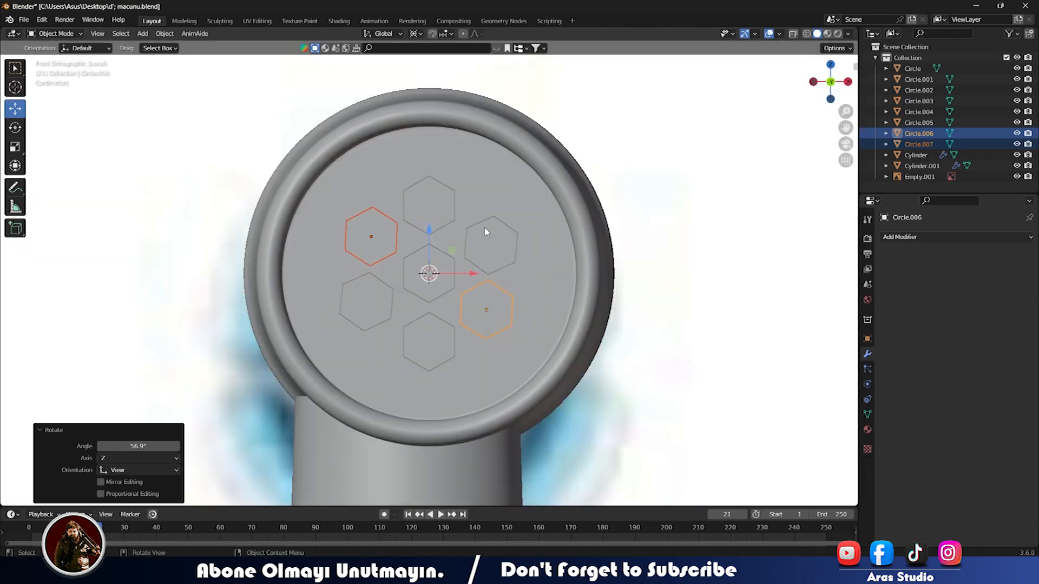
scroll(486, 231, "up", 1)
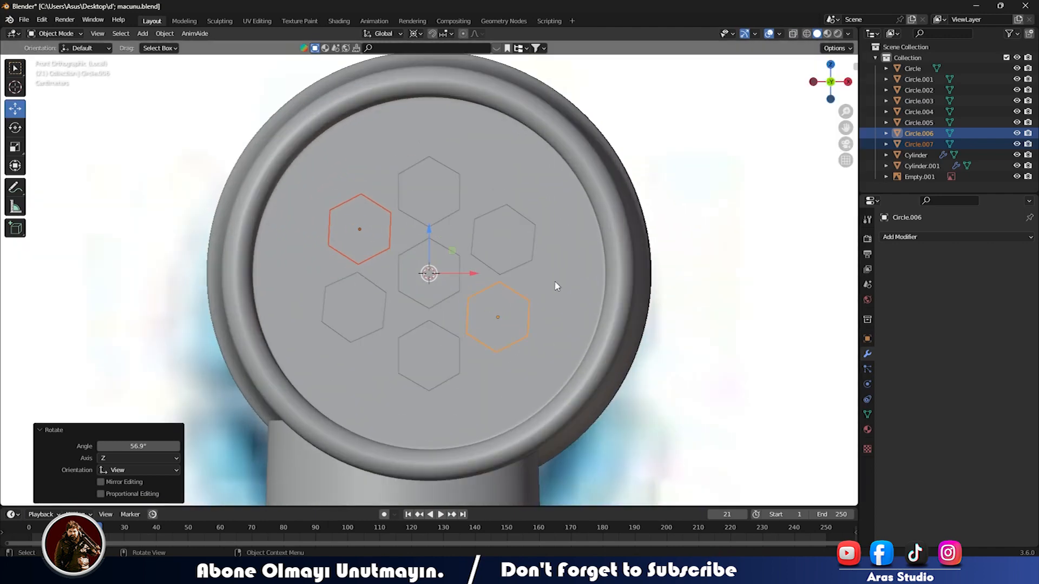
key("r")
left_click(552, 292)
Step: Join all seven hexagons into a single object and fine-tune its scale
middle_click_drag(538, 297, 524, 261)
left_click(524, 261, "shift")
left_click(429, 293, "shift")
left_click(429, 331, "shift")
left_click(374, 273, "shift")
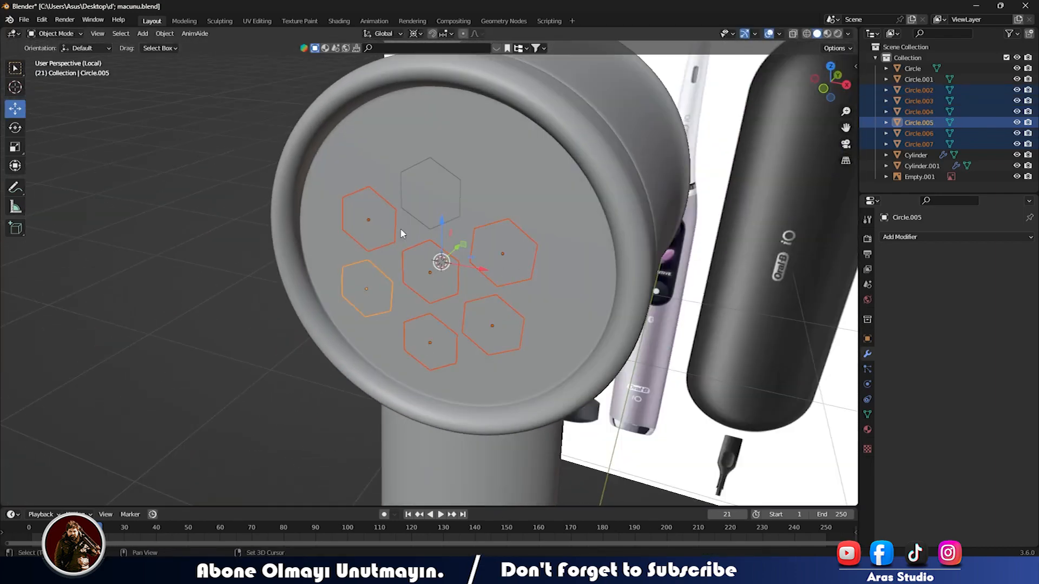
left_click(423, 209, "shift")
right_click(421, 203)
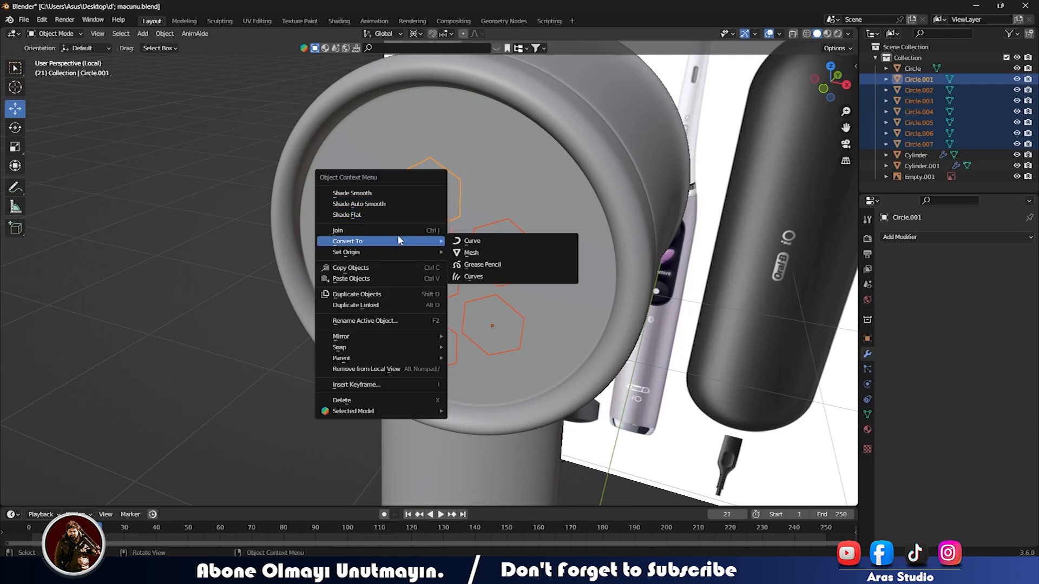
key("ctrl+j")
mouse_move(411, 270)
middle_mouse_down()
mouse_move(441, 300)
mouse_move(420, 285)
middle_mouse_up()
left_click(510, 249)
key("s")
left_click(522, 248)
Step: Add a view-aligned plane at the head's centre, scale it by 0.137 and stretch it along X into a wide strip
scroll(500, 259, "up", 1)
mouse_move(486, 265)
middle_mouse_down()
mouse_move(434, 290)
mouse_move(417, 313)
mouse_move(501, 261)
mouse_move(439, 268)
mouse_move(485, 276)
middle_mouse_up()
scroll(417, 312, "down", 5)
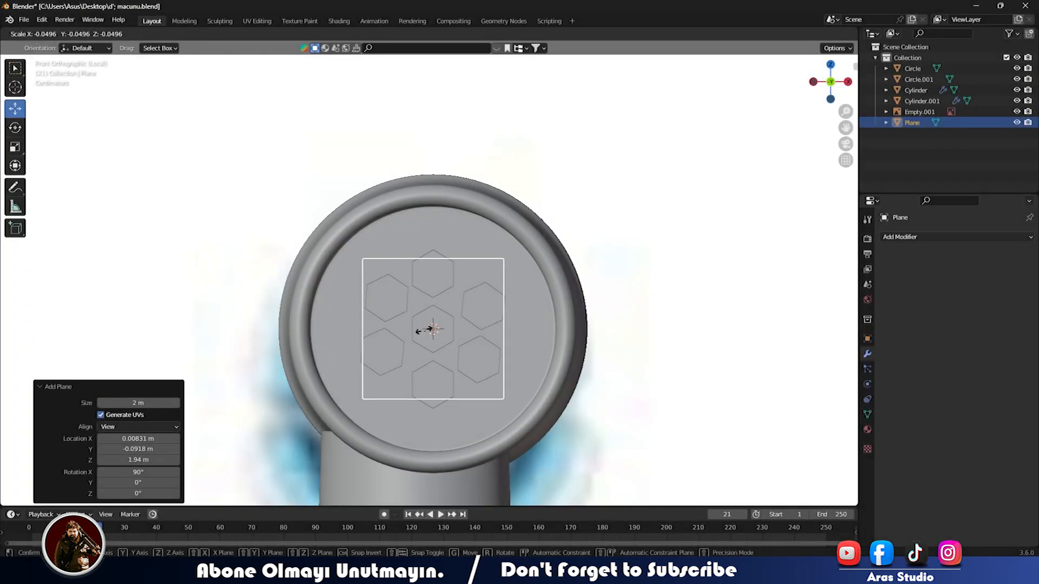
key("s")
key("x")
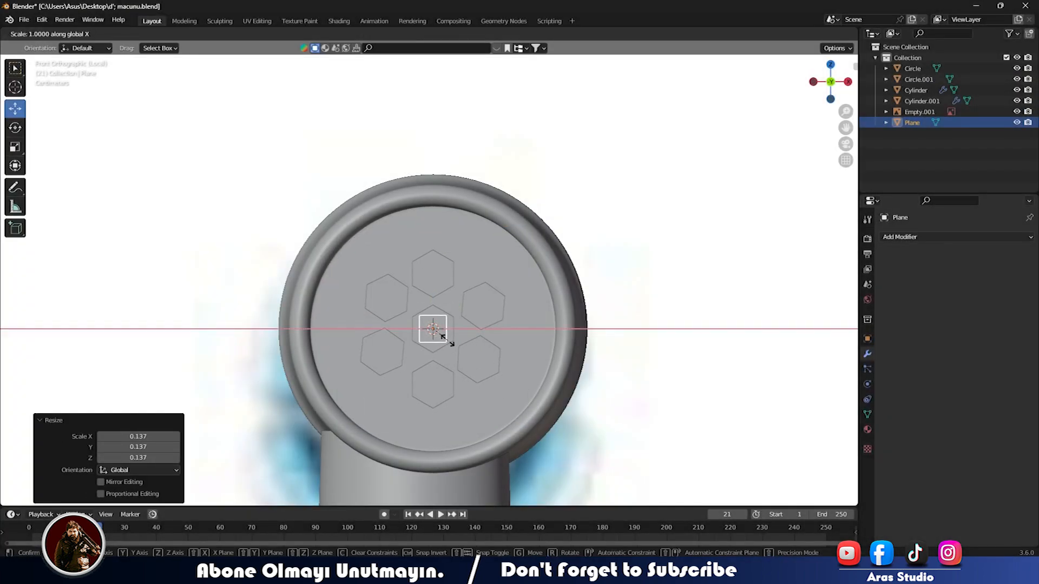
left_click(517, 341)
key("s")
key("z")
left_click(511, 341)
Step: Move the strip 0.06849 m up along Z, above the hexagon ring
key("g")
key("z")
left_click(438, 185)
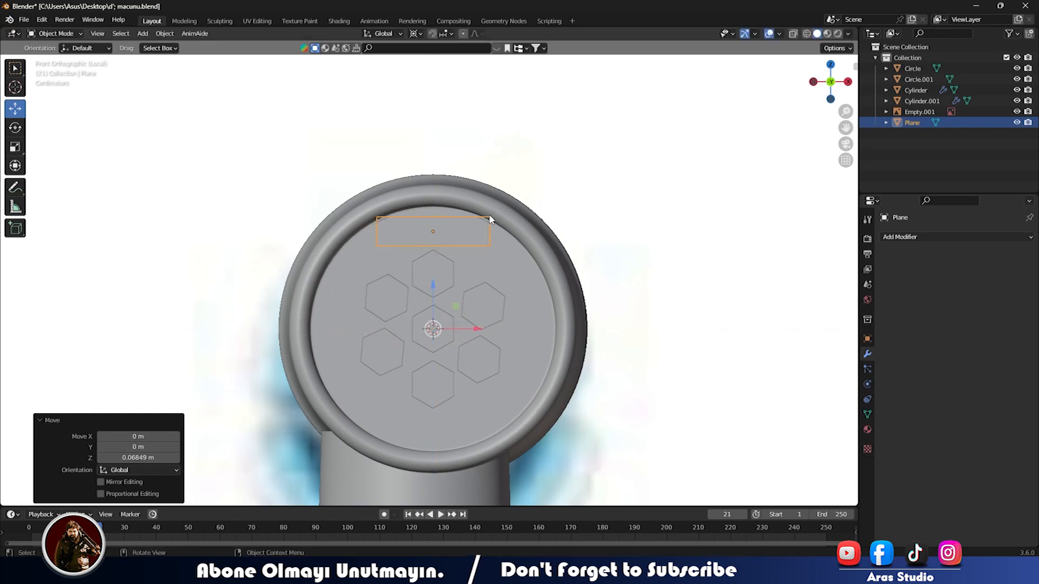
Step: Switch the transform pivot to the strip's own centre, scale the strip by 0.766 and make it slightly taller along Z
left_click(414, 37)
left_click(424, 61)
key("s")
left_click(472, 232)
key("s")
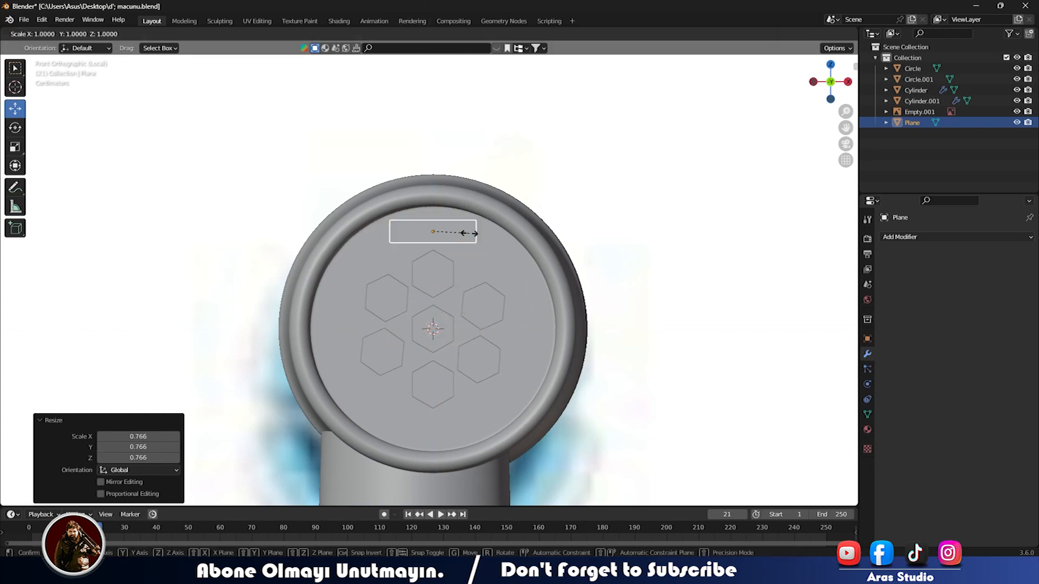
key("z")
left_click(473, 233)
Step: Subdivide the strip in Edit Mode and apply its scale in Object Mode
scroll(465, 233, "up", 3)
key("Tab")
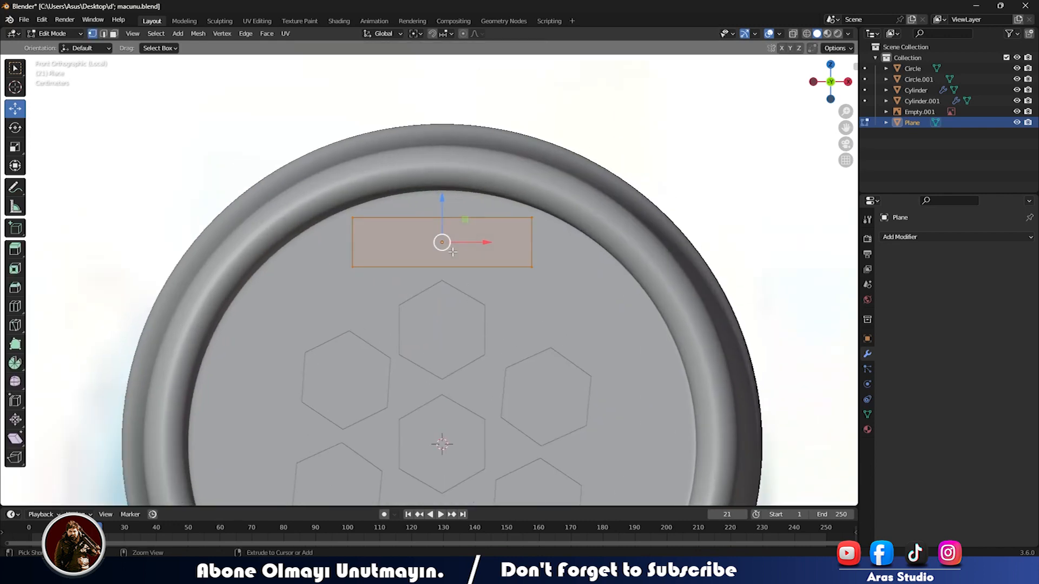
key("Tab")
key("ctrl+a")
left_click(454, 263)
Step: Bend the strip with a Simple Deform modifier around Z at -47.7° and move it 0.005138 m up along Z
left_click(898, 237)
left_click(833, 465)
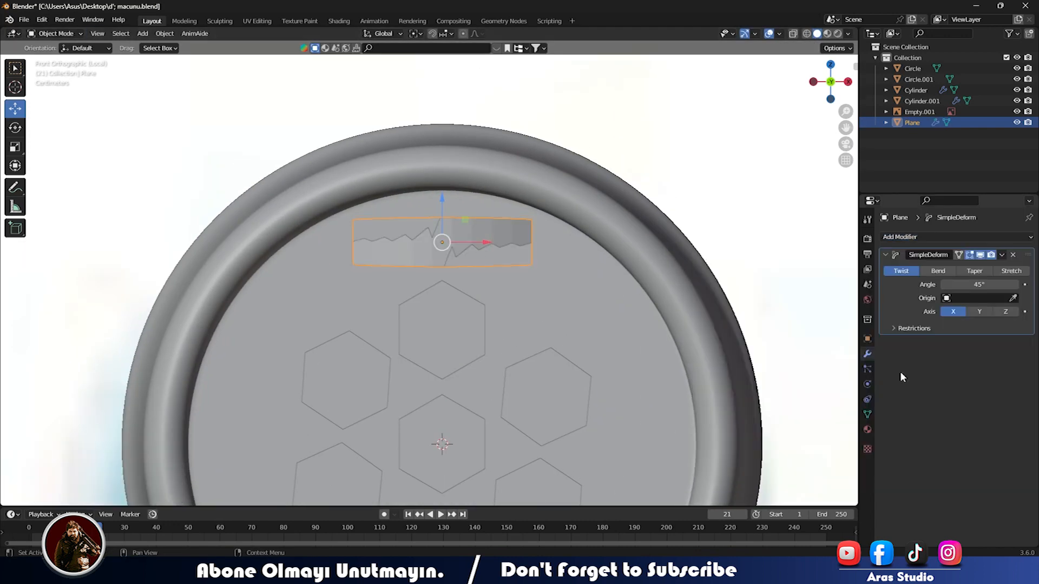
left_click(1005, 311)
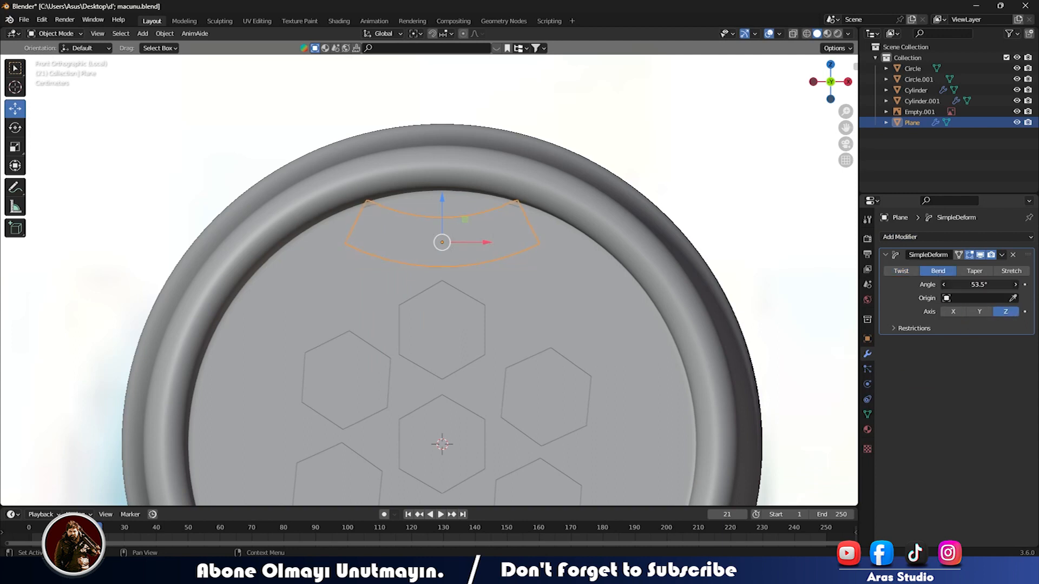
left_click_drag(454, 198, 451, 185)
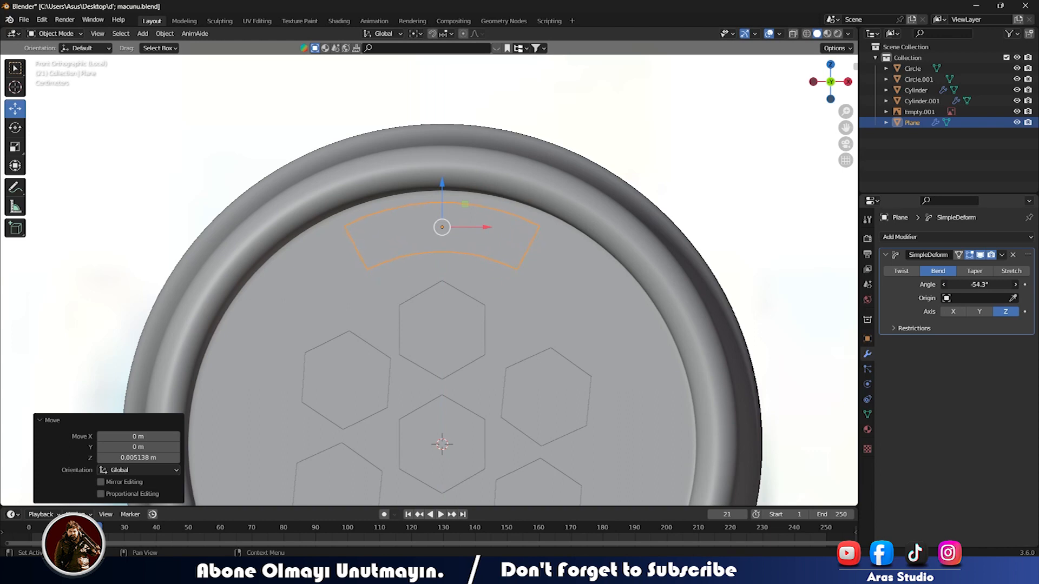
Step: Scale the curved strip by about 1.33 along Z, lower it 0.002569 m and set its bend angle to -31.3°
key("s")
key("z")
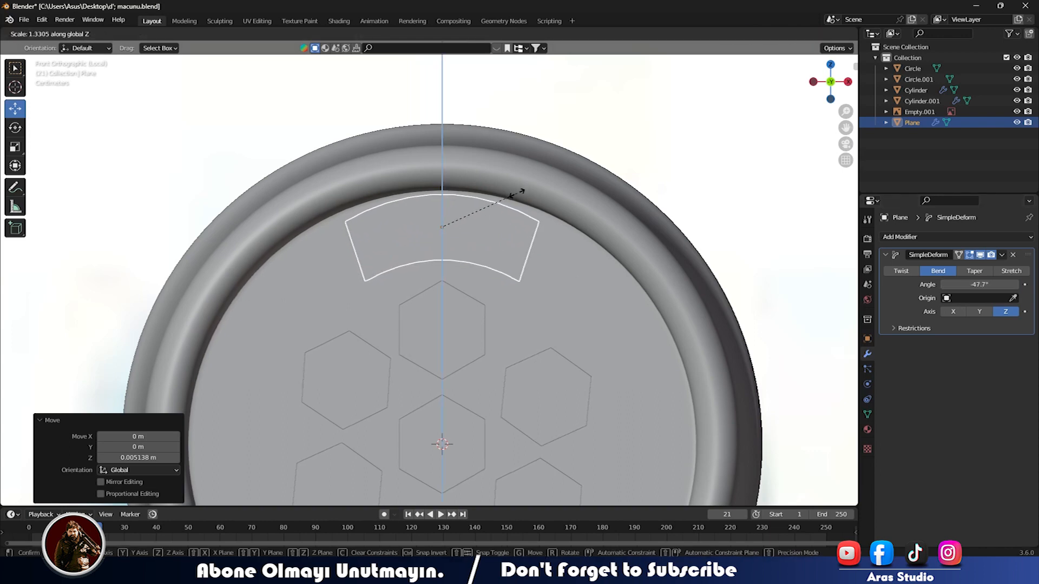
left_click(518, 200)
left_click_drag(442, 186, 483, 205)
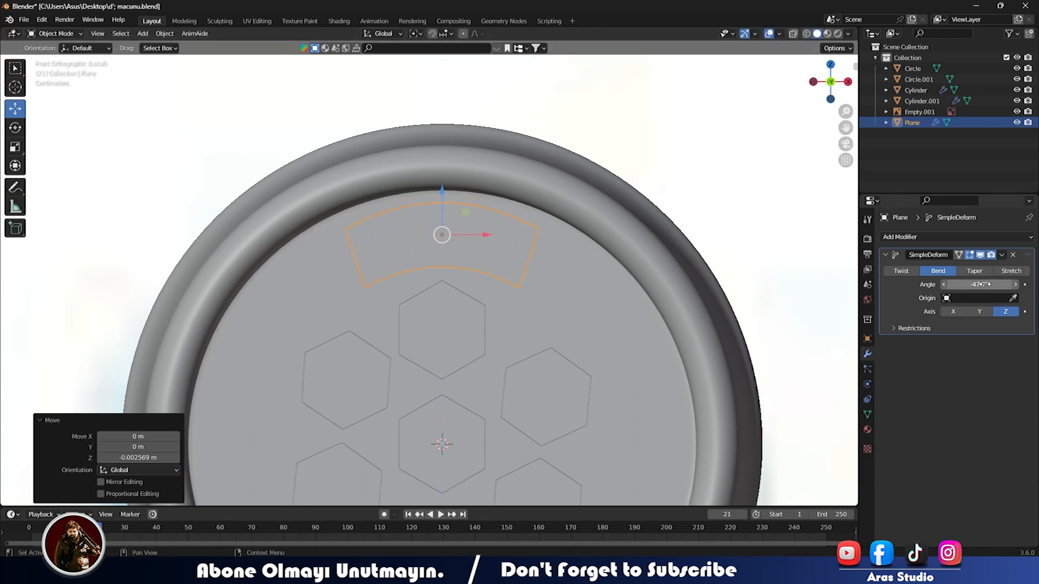
scroll(519, 309, "down", 5)
scroll(523, 249, "up", 1)
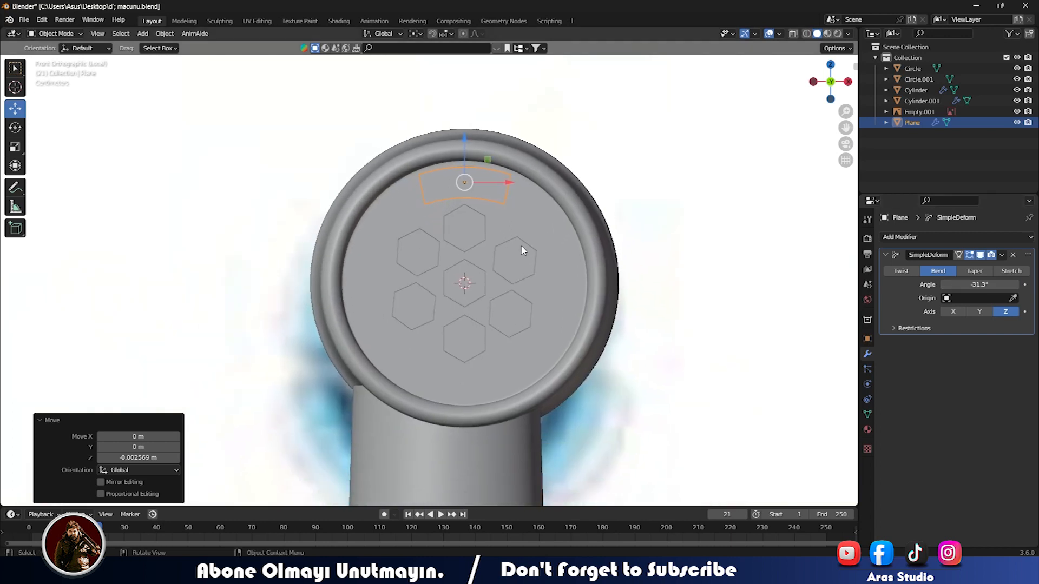
Step: Duplicate the curved strip in place and set the transform pivot to the 3D cursor
key("shift+d")
key("Escape")
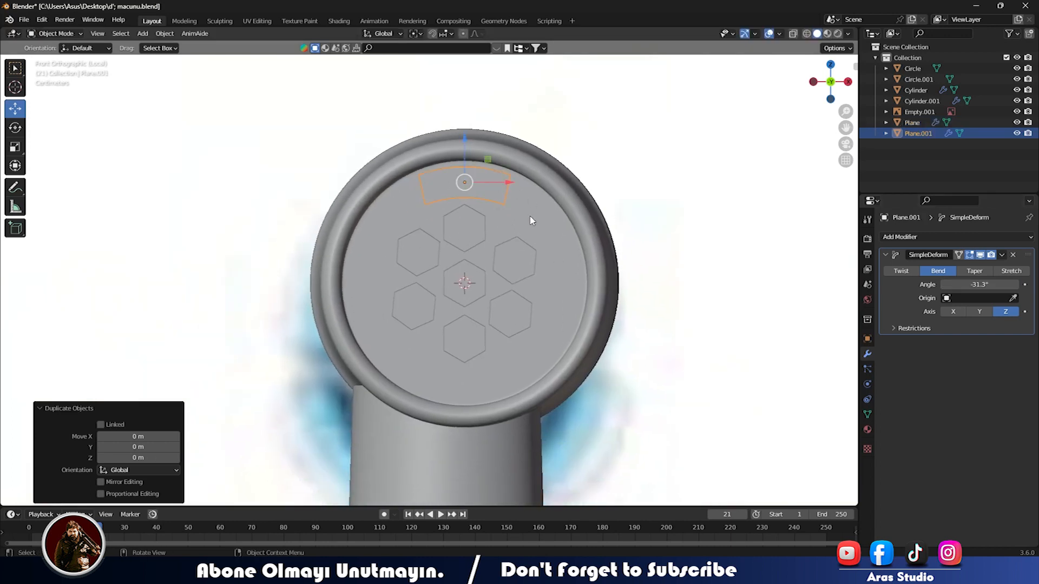
left_click(415, 33)
left_click(433, 70)
Step: Try to distribute the curved strip around the head by rotating copies 59.5° and 62.4° about the 3D cursor
key("r")
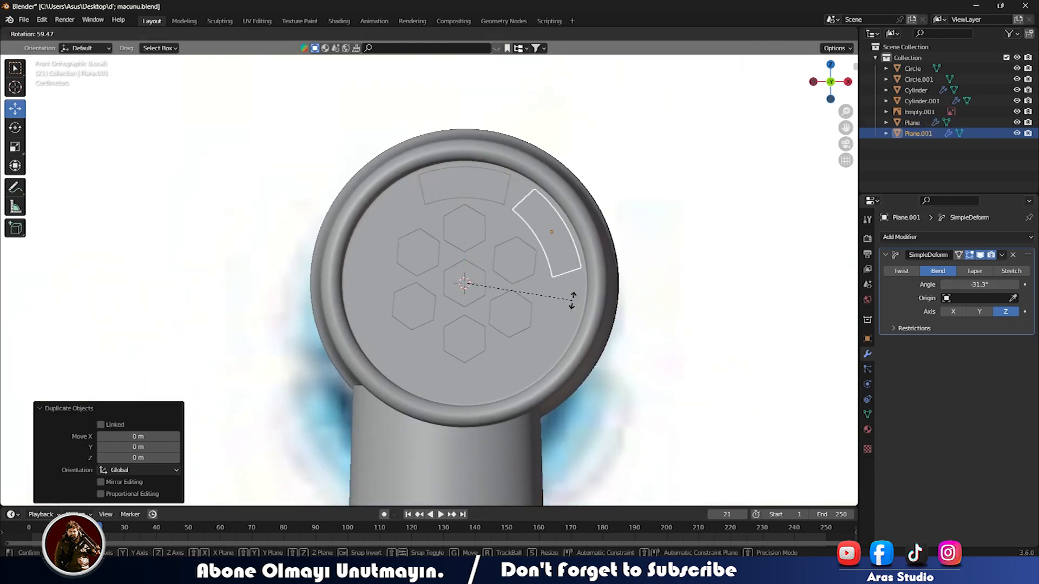
left_click(572, 300)
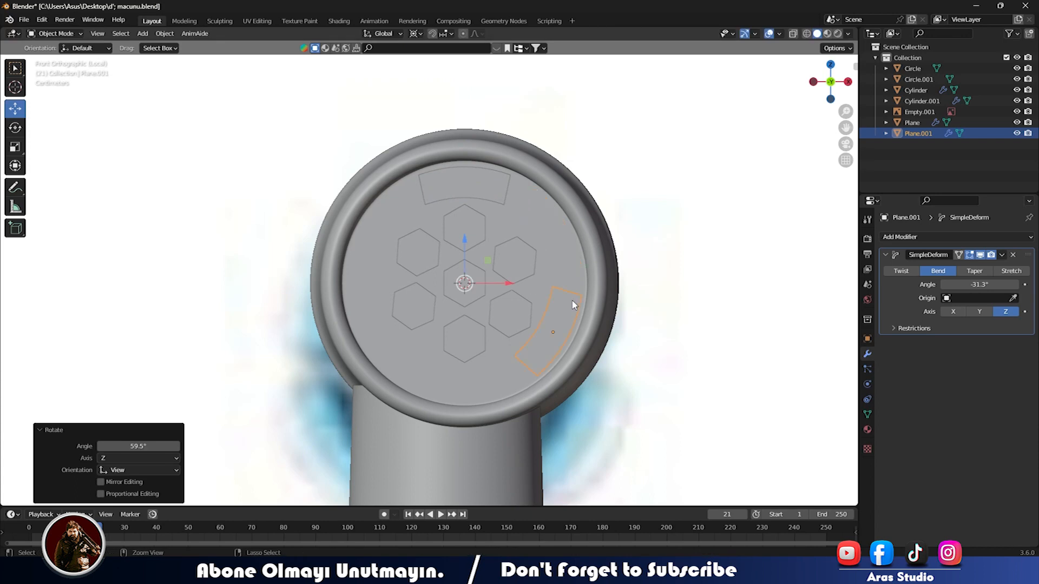
key("ctrl+z")
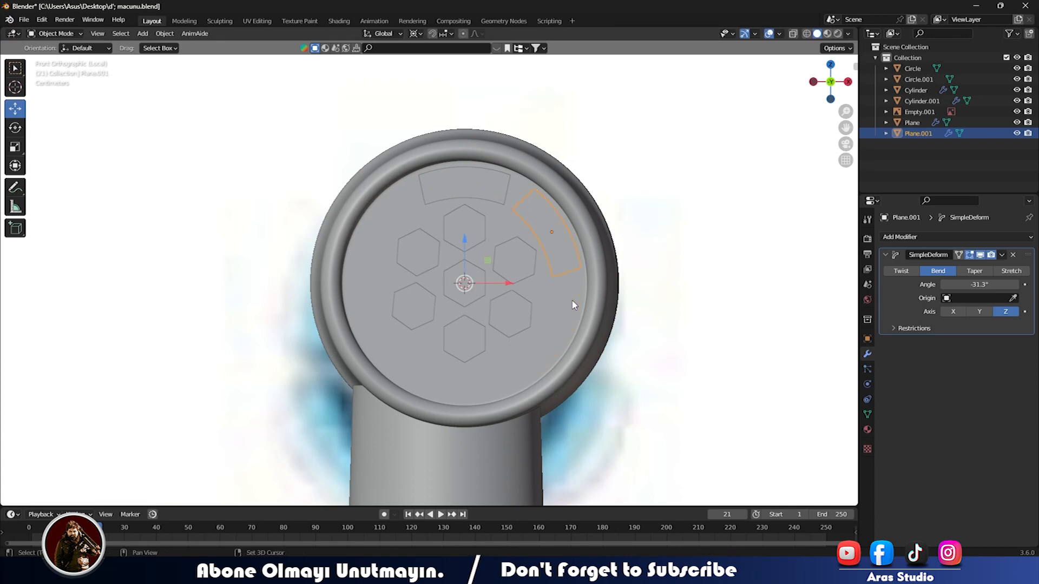
key("shift+d")
key("Escape")
key("r")
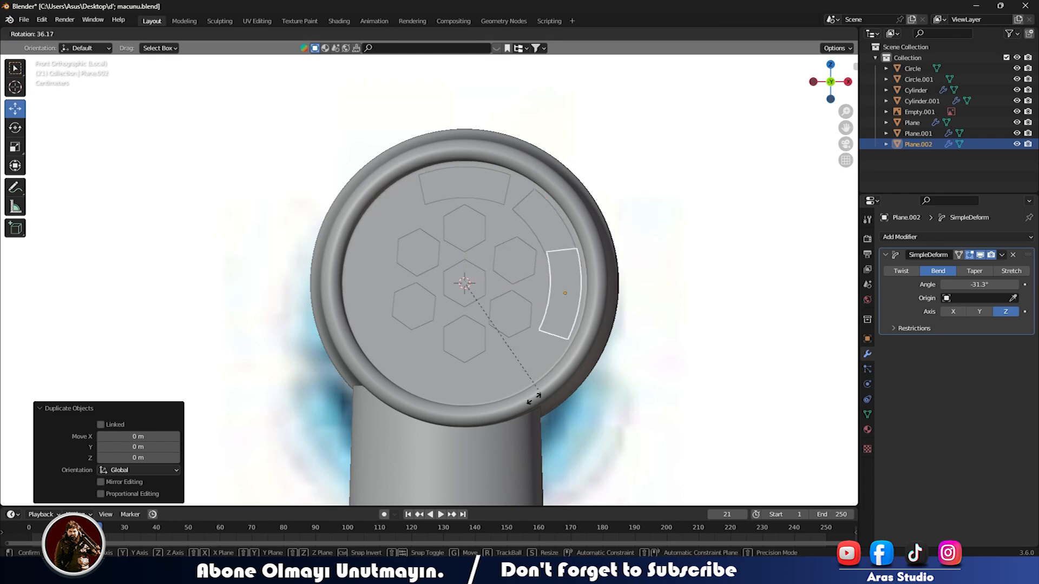
left_click(485, 425)
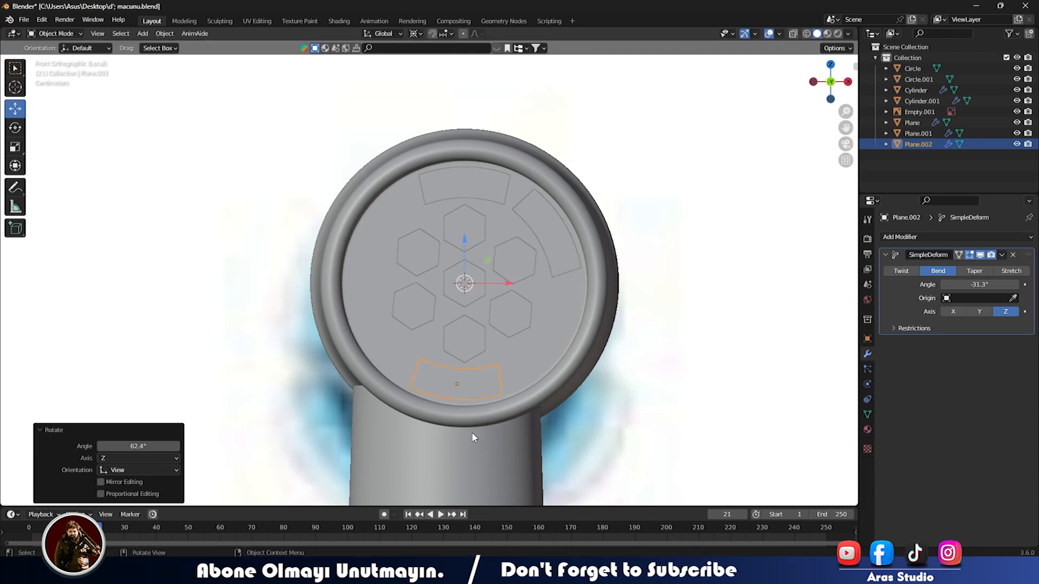
key("ctrl+z")
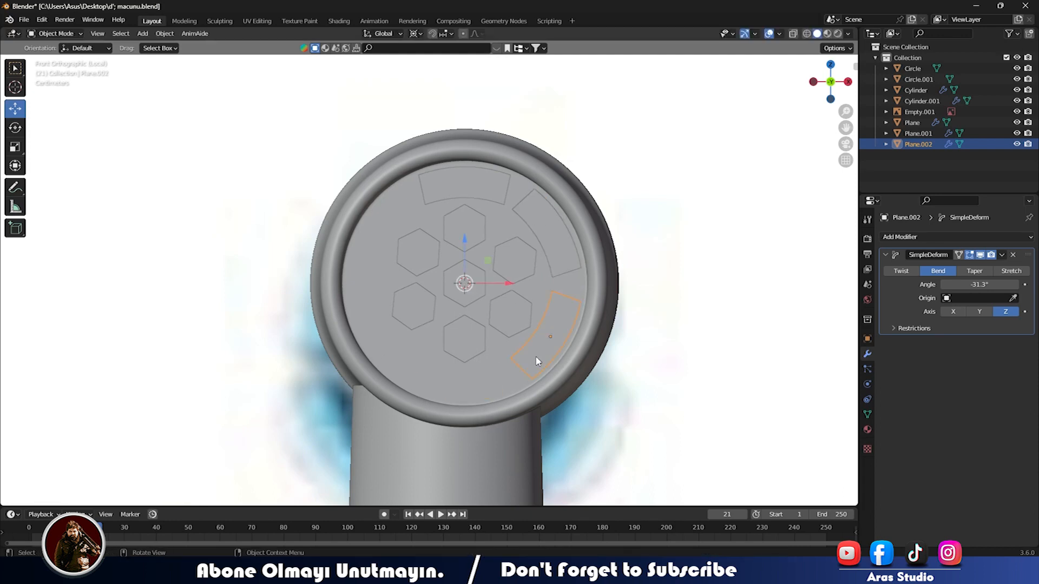
key("ctrl+z")
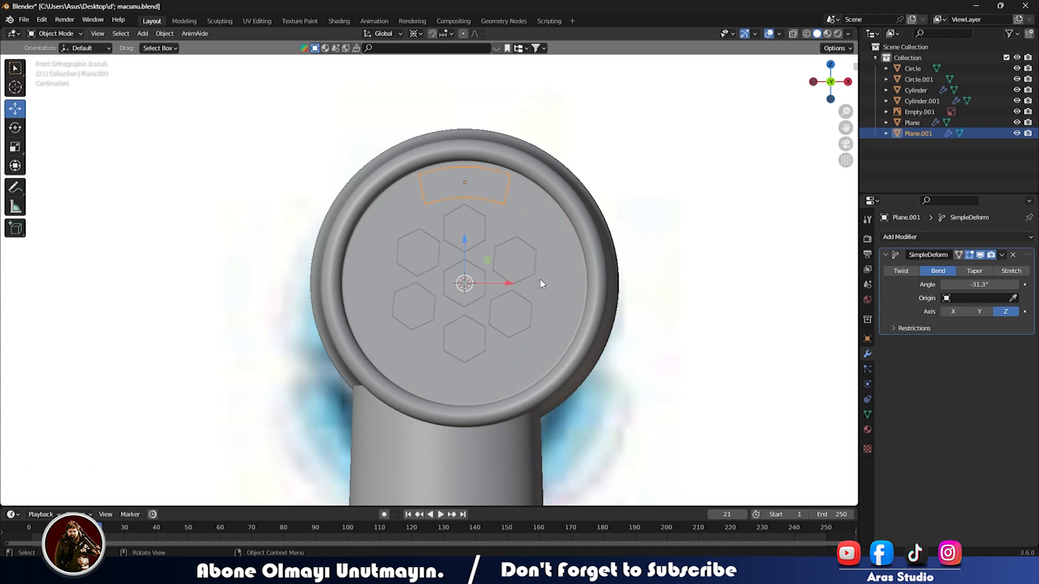
Step: Save the file and rotate a duplicate of the top curved strip 180° about the 3D cursor
key("shift+s")
key("shift+s")
key("ctrl+s")
left_click(473, 180)
key("shift+d")
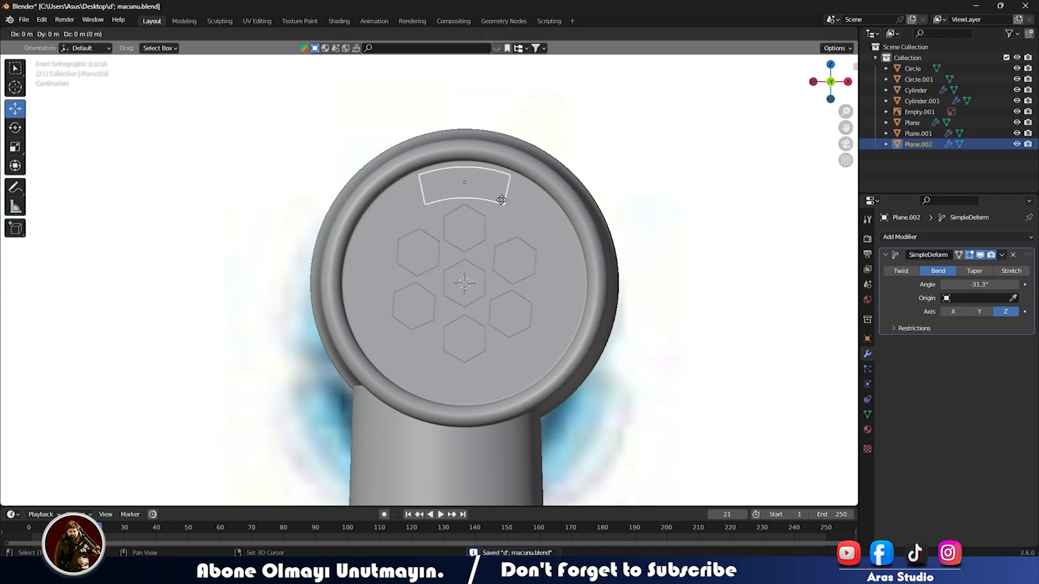
right_click(501, 200)
key("r")
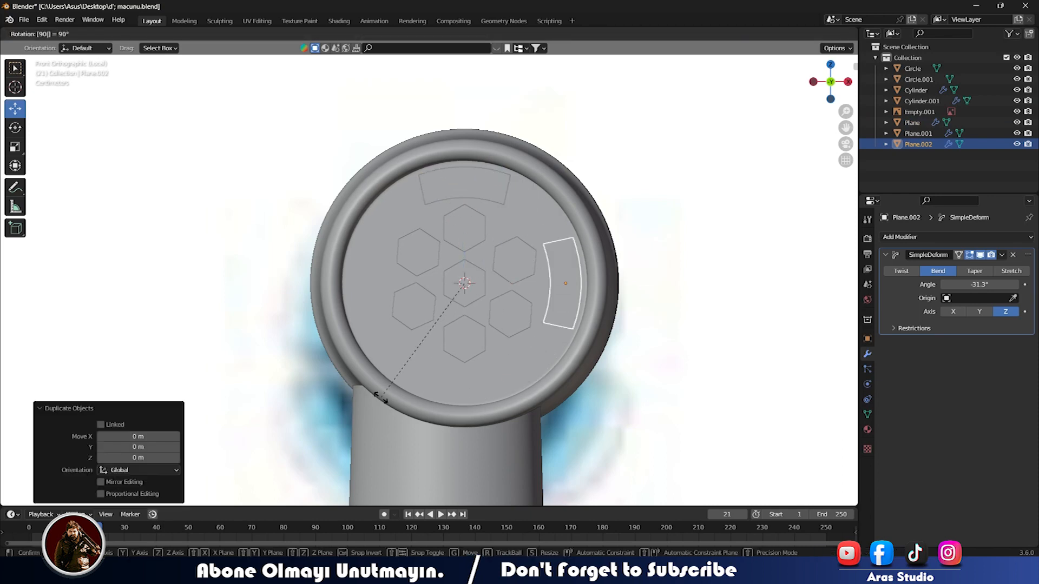
key("BackSpace")
key("BackSpace")
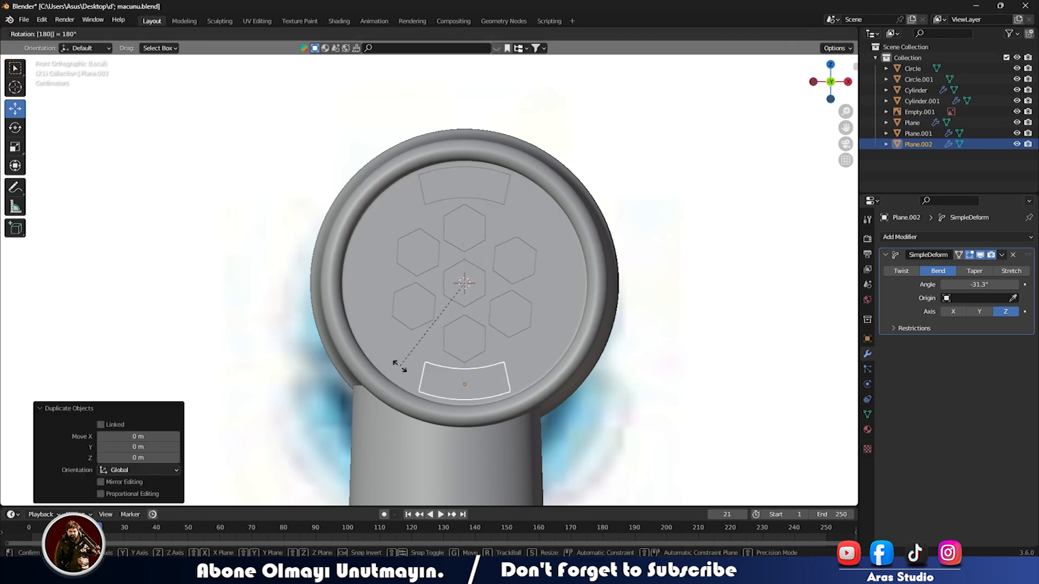
key("Return")
Step: Duplicate the top and bottom curved strips together and rotate the copies 60.7° about the 3D cursor
left_click(482, 193, "shift")
key("r")
right_click(542, 216)
key("shift+d")
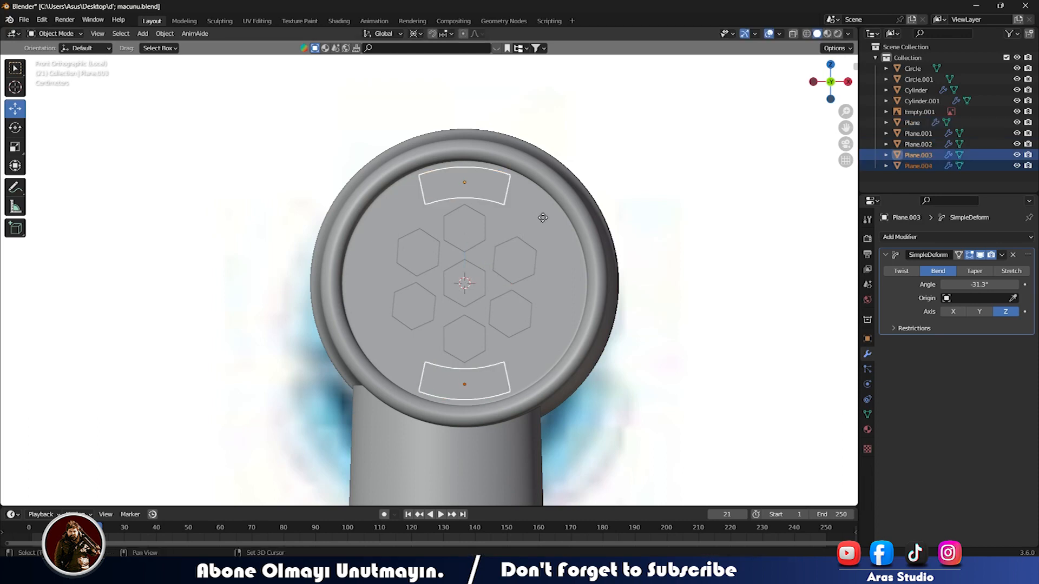
right_click(543, 217)
key("r")
left_click(547, 359)
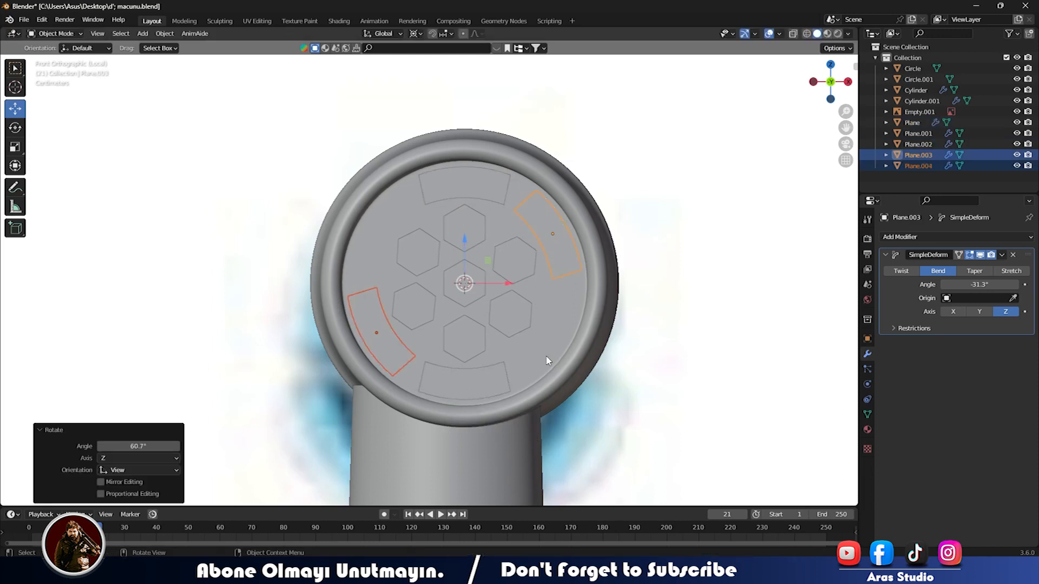
Step: Duplicate the rotated pair of strips and rotate the new copies about 59.6° to complete the ring of six
key("shift+d")
right_click(544, 339)
key("r")
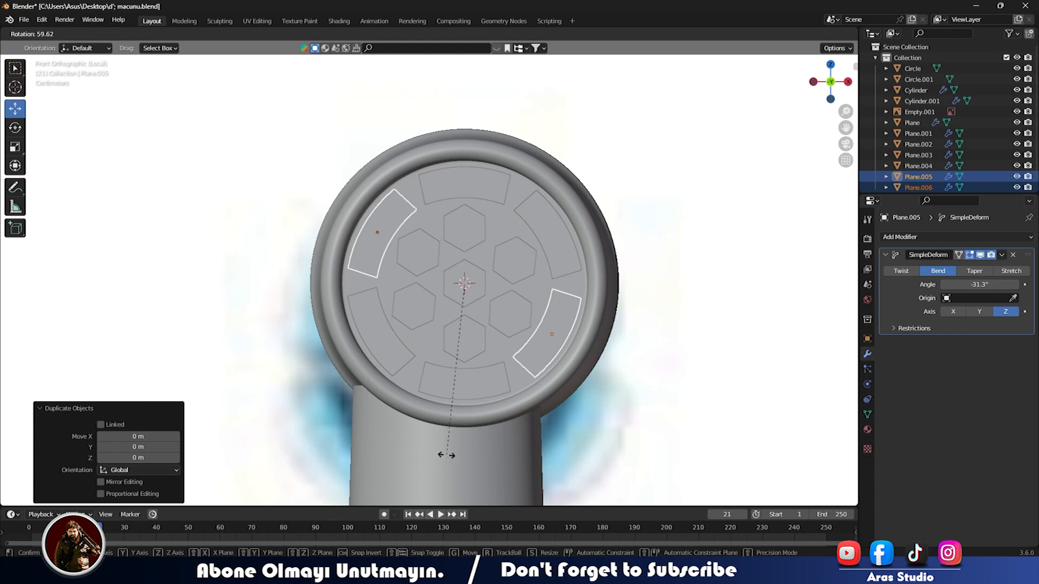
left_click(447, 456)
Step: Hide the round brush head body and view the bristle shapes from the front
scroll(466, 373, "down", 5)
middle_click_drag(466, 374, 466, 357)
left_click(363, 331)
middle_click_drag(362, 331, 476, 313)
scroll(476, 313, "up", 5)
left_click(474, 370)
middle_click_drag(481, 358, 489, 323)
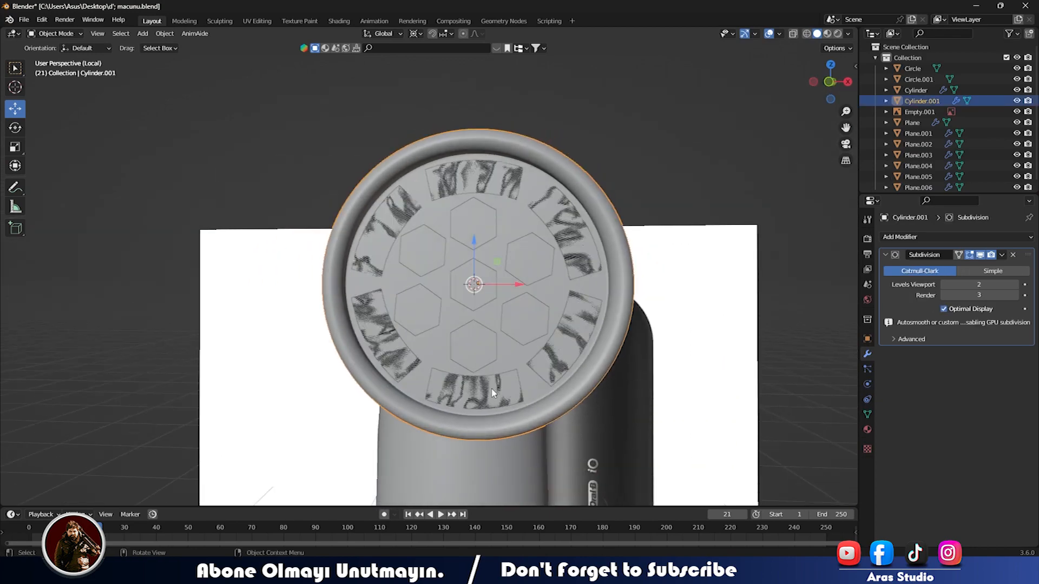
key("alt+z")
middle_click_drag(505, 381, 549, 352)
key("h")
key("KP_1")
scroll(549, 352, "up", 3)
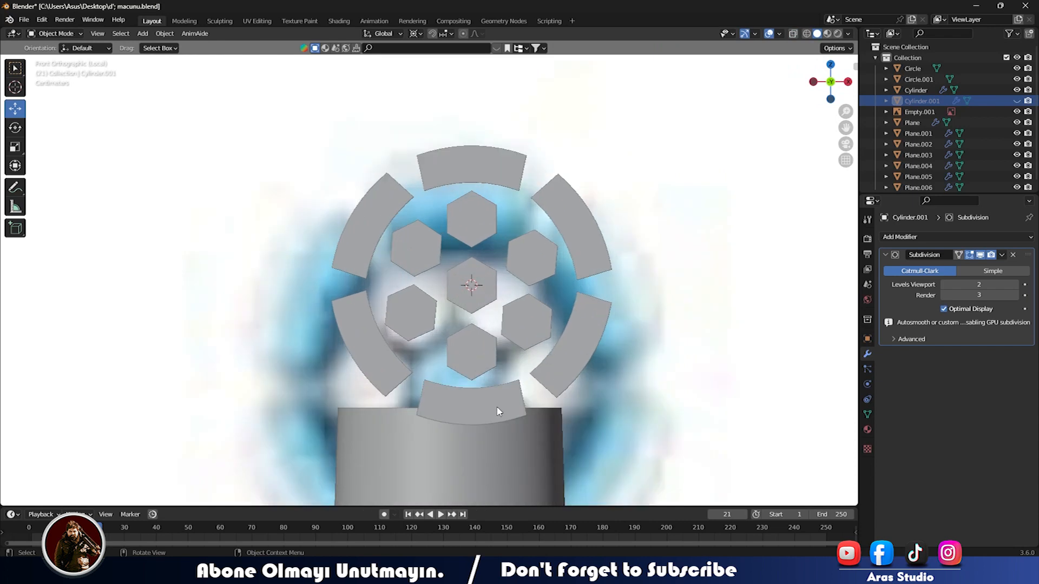
left_click(494, 413)
left_click(583, 285, "shift")
left_click(502, 167, "shift")
left_click(551, 205, "shift")
left_click(383, 257, "shift")
left_click(371, 326, "shift")
right_click(369, 323)
left_click(370, 323)
key("ctrl+z")
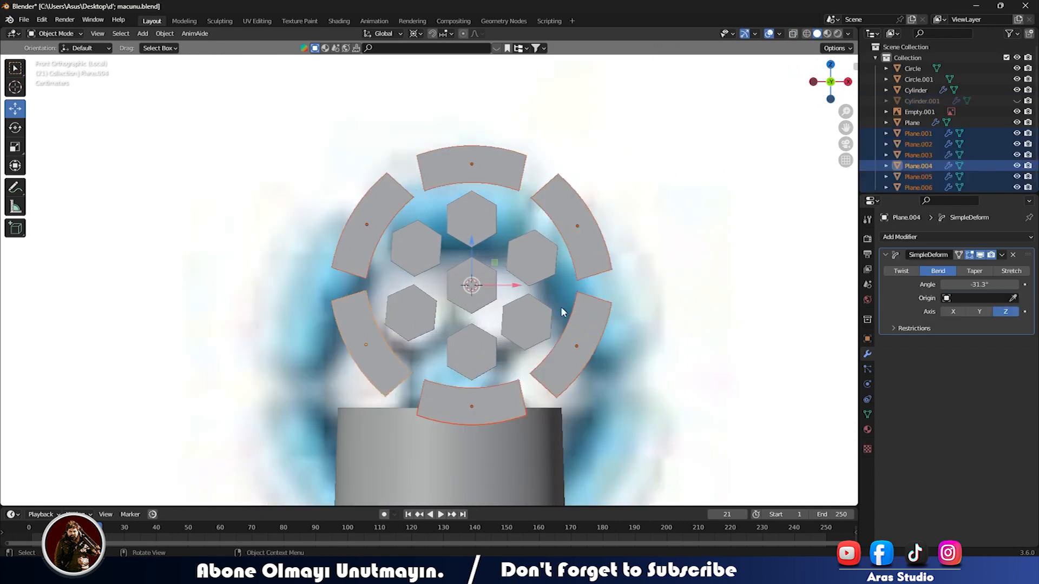
left_click(717, 347)
Step: Apply the Simple Deform modifier of the bottom curved strip
left_click(589, 343)
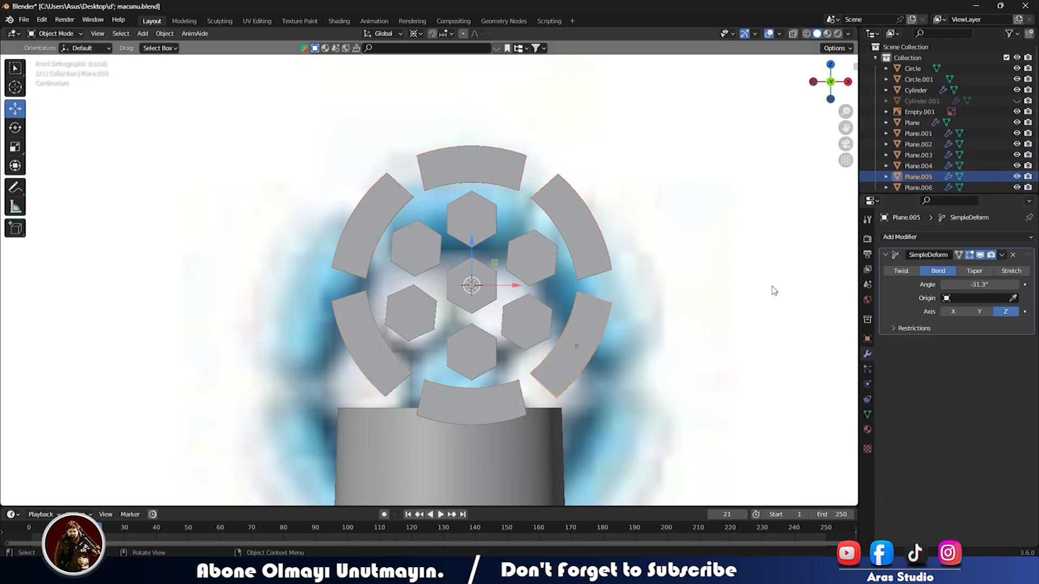
left_click(1001, 256)
left_click(585, 219, "shift")
left_click(483, 166, "shift")
left_click(369, 222, "shift")
left_click(366, 349, "shift")
left_click(476, 415, "shift")
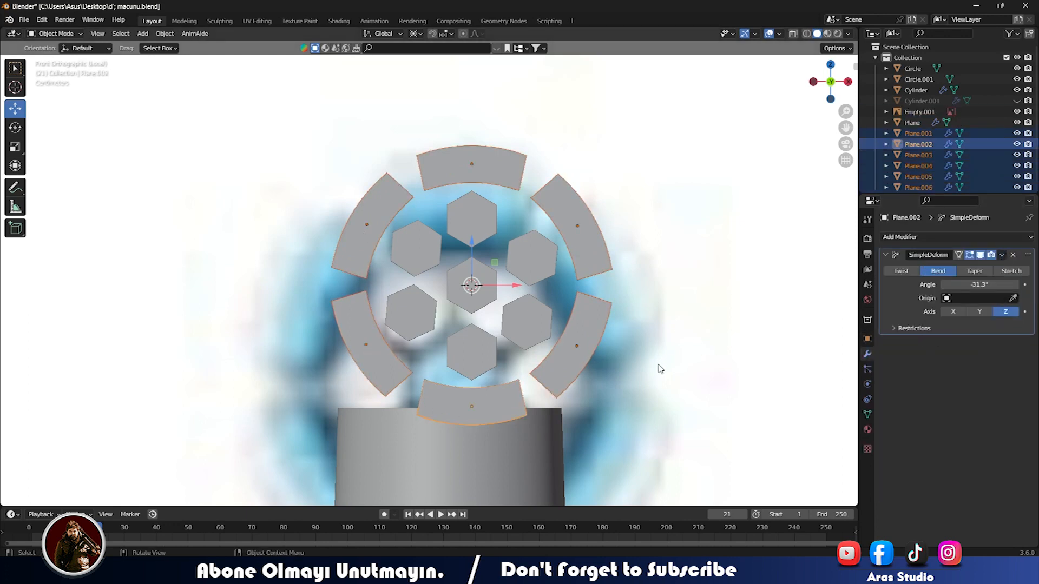
left_click(1001, 256)
left_click(985, 265)
Step: Apply the Simple Deform modifiers of the upper-right and lower-right curved strips
left_click(589, 234)
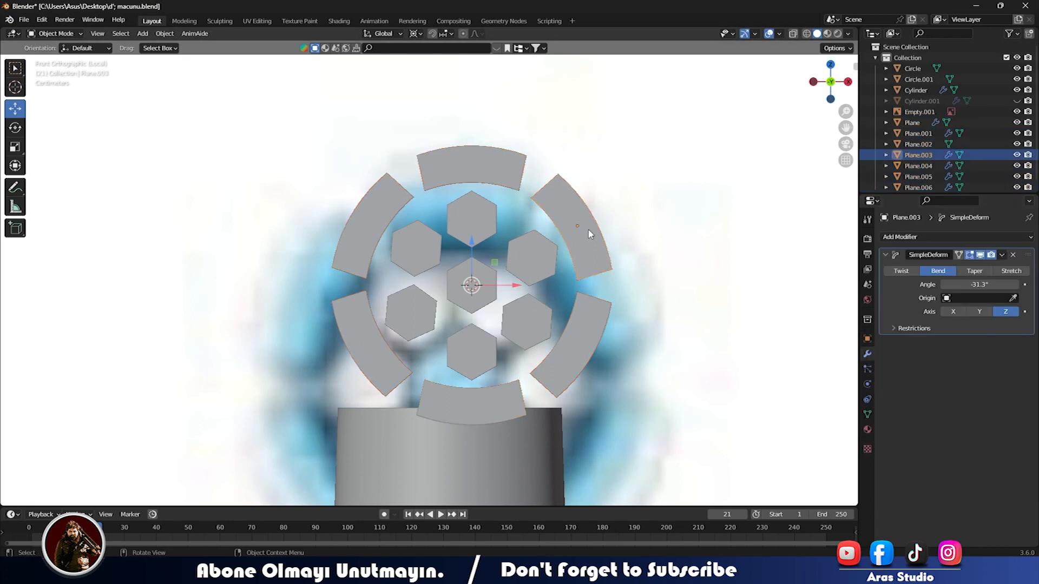
left_click(1001, 255)
left_click(985, 266)
left_click(590, 330)
left_click(1002, 254)
left_click(952, 267)
Step: Apply the Simple Deform modifiers of the lower-left and upper-left curved strips
left_click(382, 375)
left_click(1002, 255)
left_click(946, 267)
left_click(372, 230)
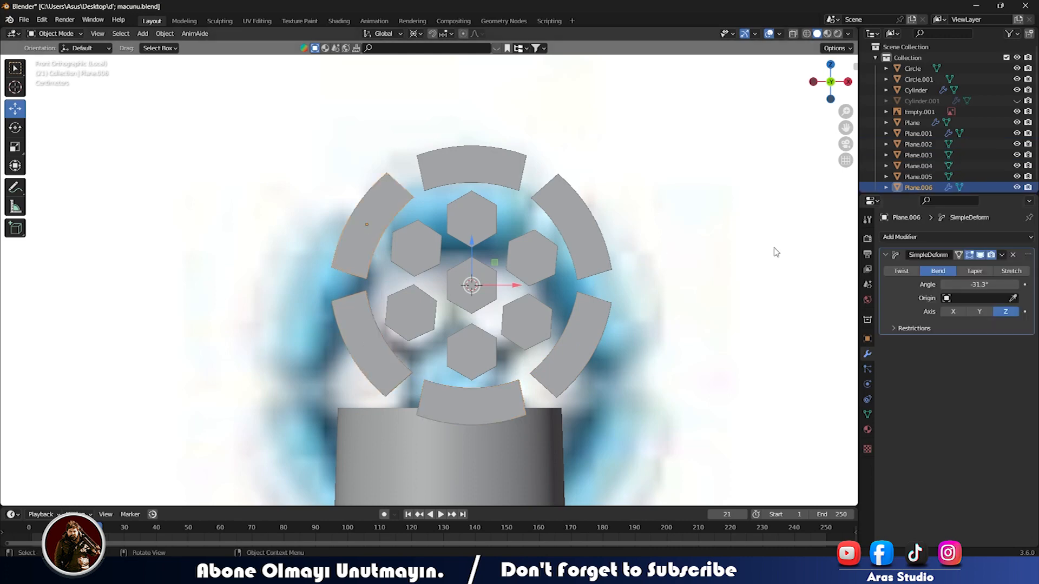
left_click(1001, 254)
left_click(949, 267)
Step: Delete the overlapping duplicate of the top curved strip and apply the Simple Deform modifier of the remaining one
left_click(457, 181)
left_click(1001, 255)
left_click(949, 267)
middle_click_drag(595, 246, 510, 279)
left_click_drag(551, 279, 522, 287)
key("x")
left_click(528, 304)
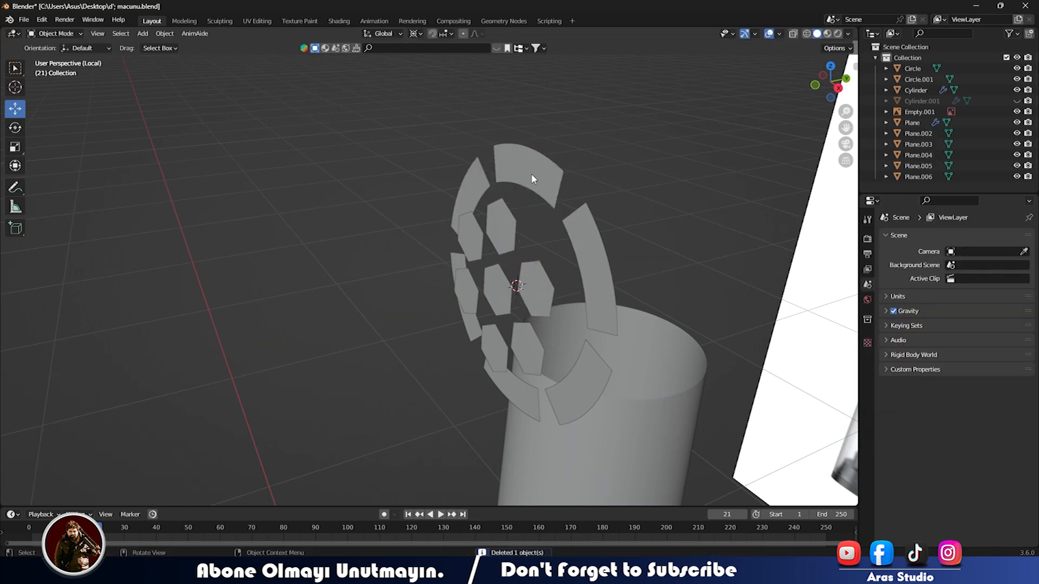
left_click(533, 187)
left_click(1001, 254)
left_click(992, 267)
Step: Join the six curved strips around the hexagons into one object
left_click(479, 192)
middle_click_drag(476, 295, 526, 273)
left_click(491, 384, "shift")
left_click(411, 323, "shift")
left_click(519, 176, "shift")
left_click(593, 228, "shift")
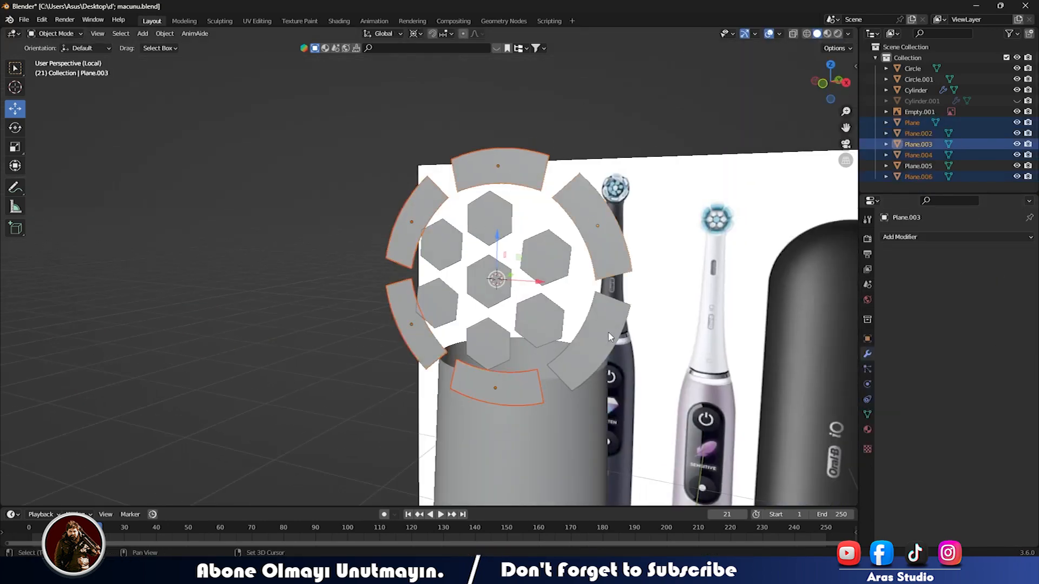
left_click(608, 324, "shift")
right_click(599, 312)
left_click(599, 311)
key("Tab")
key("Tab")
middle_click_drag(609, 318, 512, 343)
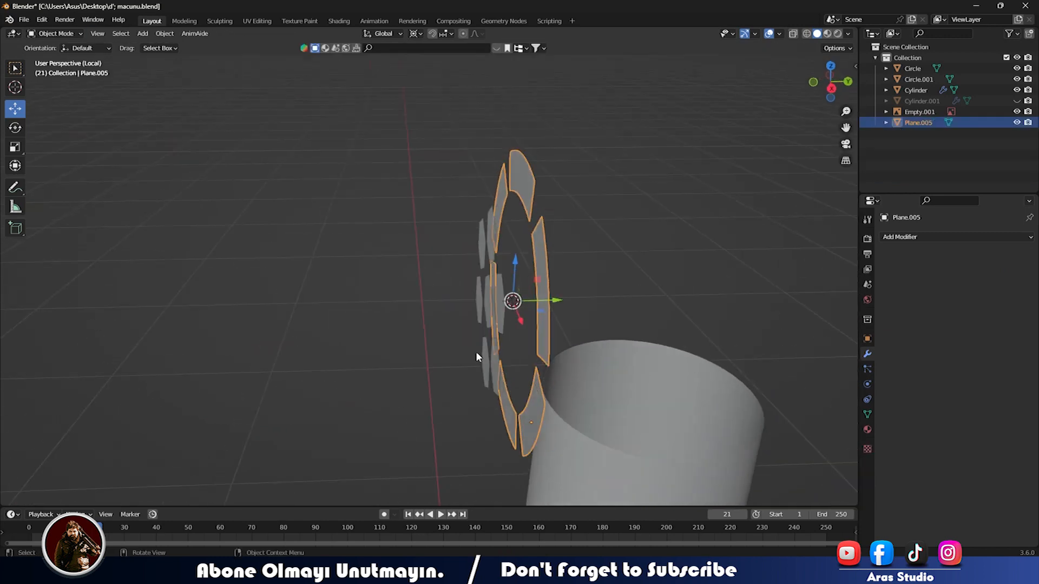
Step: Unhide the brush head and reposition the joined curved strips along Y relative to its front face
left_click(366, 320)
key("alt+h")
middle_click_drag(464, 318, 556, 276)
mouse_move(546, 271)
left_mouse_down()
mouse_move(541, 277)
mouse_move(562, 270)
left_mouse_up()
left_click(601, 246)
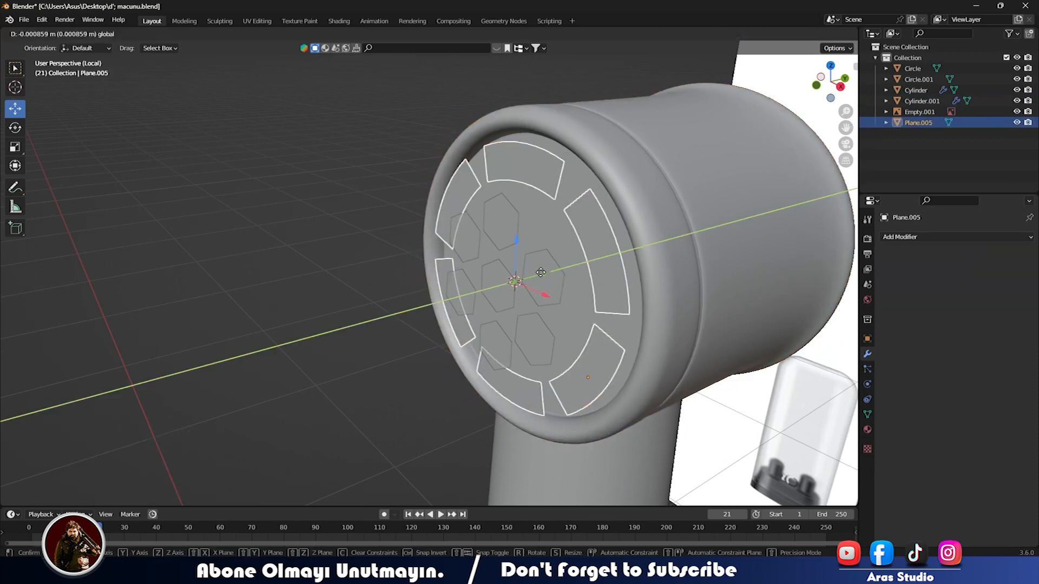
Step: Move the round brush head -0.006277 m along Y
left_click(662, 238)
left_click_drag(542, 274, 525, 272)
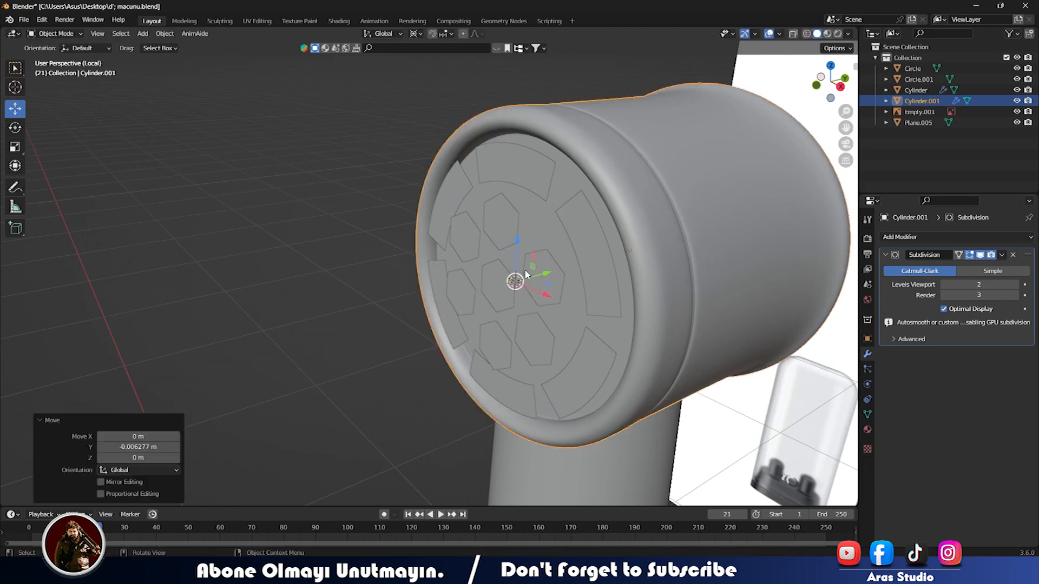
middle_click_drag(524, 268, 534, 267)
Step: Set snapping to Face Project and move the joined curved strips along Y onto the brush head's face
left_click(598, 224)
left_click(450, 34)
left_click(417, 98)
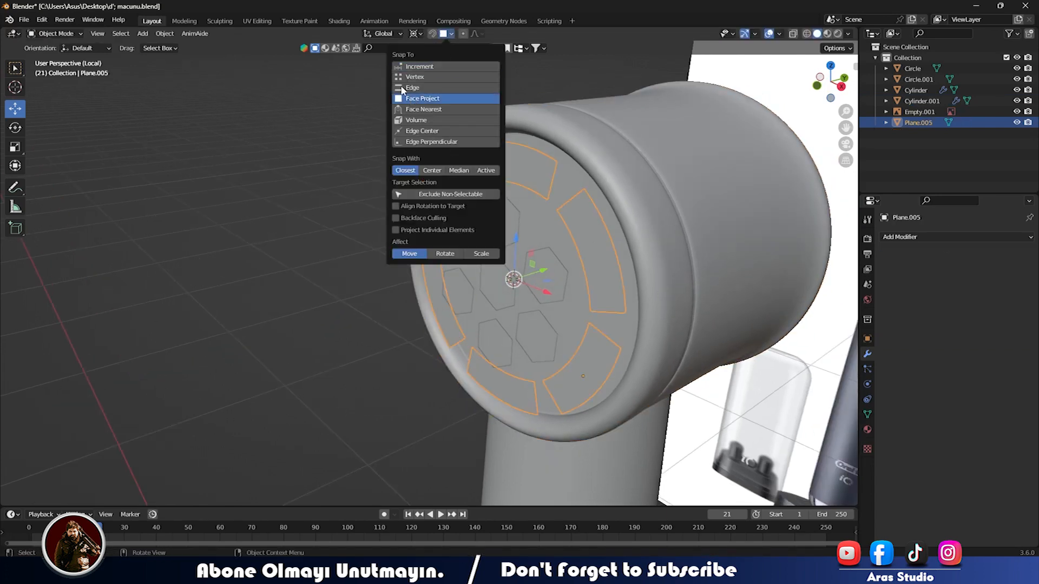
left_click_drag(544, 275, 568, 260)
Step: Move the hexagonal tuft shapes along Y onto the brush head's front face
middle_click_drag(476, 256, 482, 285)
left_click(543, 239)
left_click_drag(551, 282, 570, 278)
middle_click_drag(361, 231, 386, 222)
key("Tab")
scroll(379, 224, "down", 3)
key("Tab")
left_click(294, 256)
middle_click_drag(293, 256, 350, 193)
scroll(346, 194, "up", 2)
Step: Add a hair particle system to the hexagonal tufts with a hair length of 0.07 m
left_click(342, 197)
left_click(867, 369)
left_click(1029, 238)
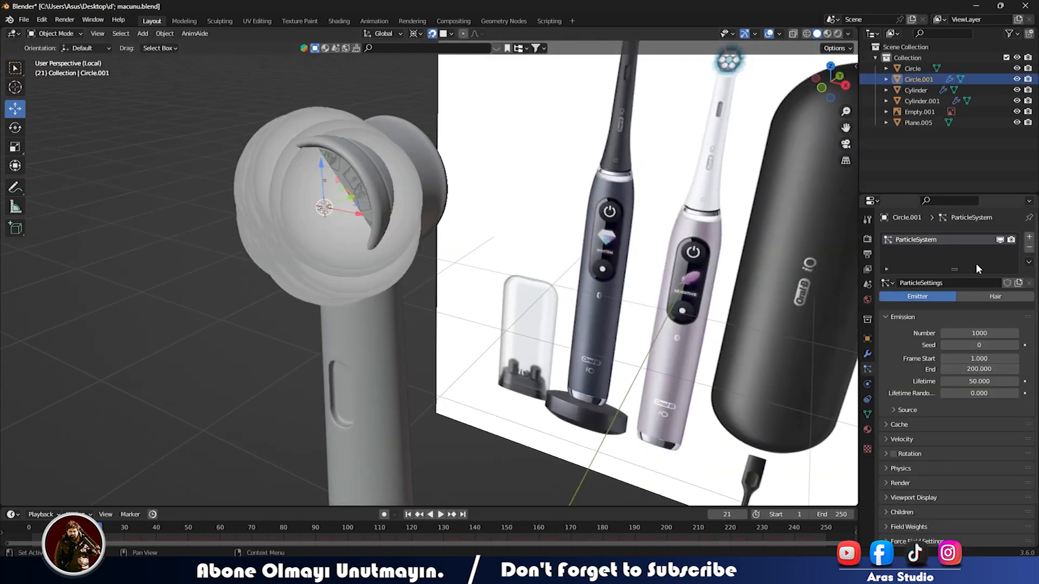
left_click(980, 297)
left_click_drag(979, 368, 952, 368)
scroll(358, 252, "down", 2)
middle_click_drag(356, 252, 439, 253)
Step: Enable cavity in the viewport shading and examine the hexagonal tufts' hair up close
left_click(847, 33)
left_click(813, 276)
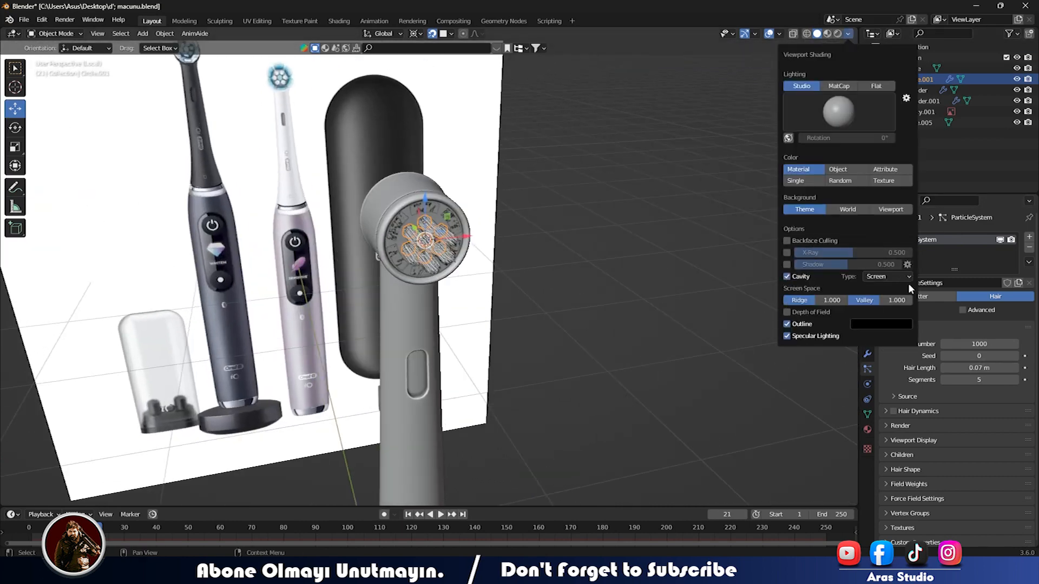
left_click(876, 312)
left_click(637, 282)
middle_click_drag(611, 276, 512, 429)
scroll(460, 268, "up", 5)
middle_click_drag(411, 362, 473, 349)
scroll(470, 349, "up", 5)
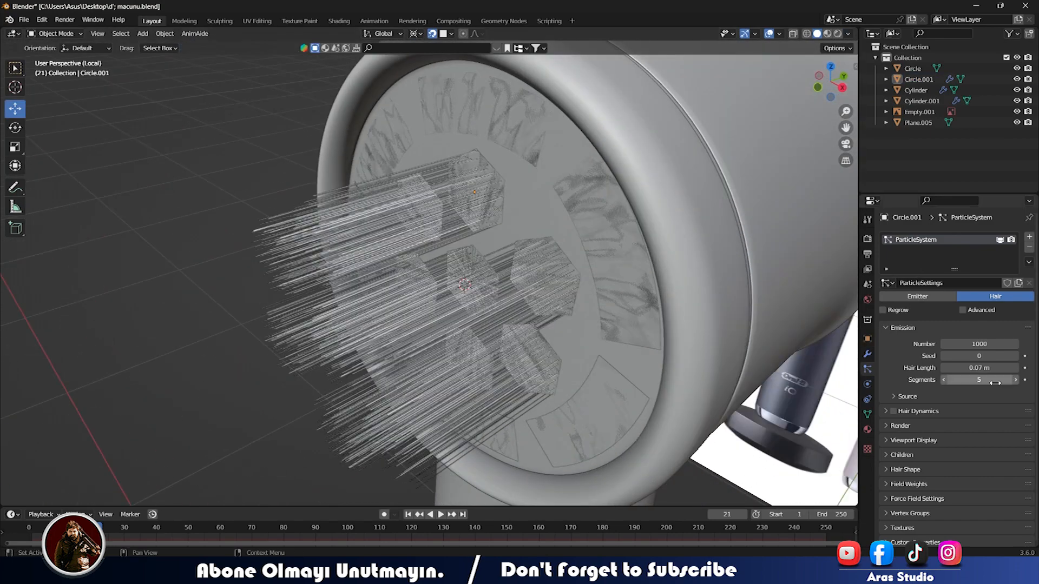
left_click_drag(979, 379, 979, 379)
scroll(900, 452, "down", 1)
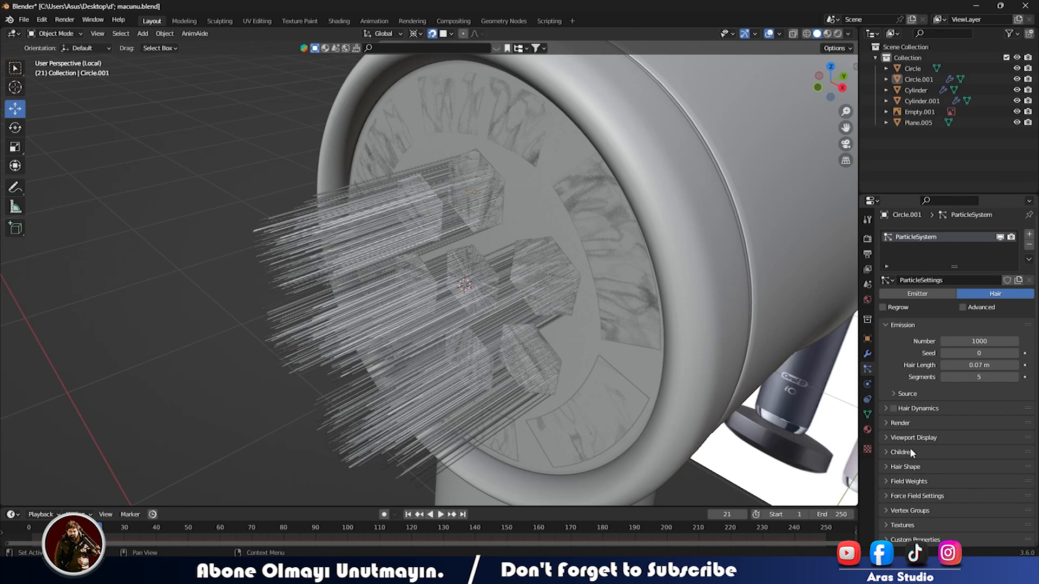
Step: Add a hair particle system to the joined curved strips with a hair length of 0.08 m
left_click(598, 217)
left_click(1028, 237)
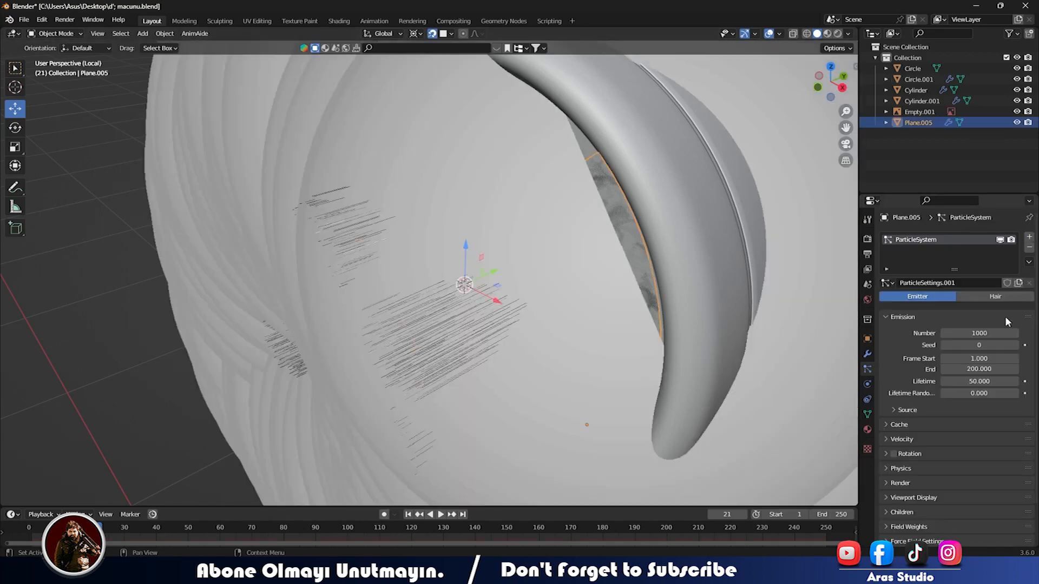
left_click(1005, 296)
left_click_drag(994, 367, 980, 368)
left_click_drag(980, 368, 976, 367)
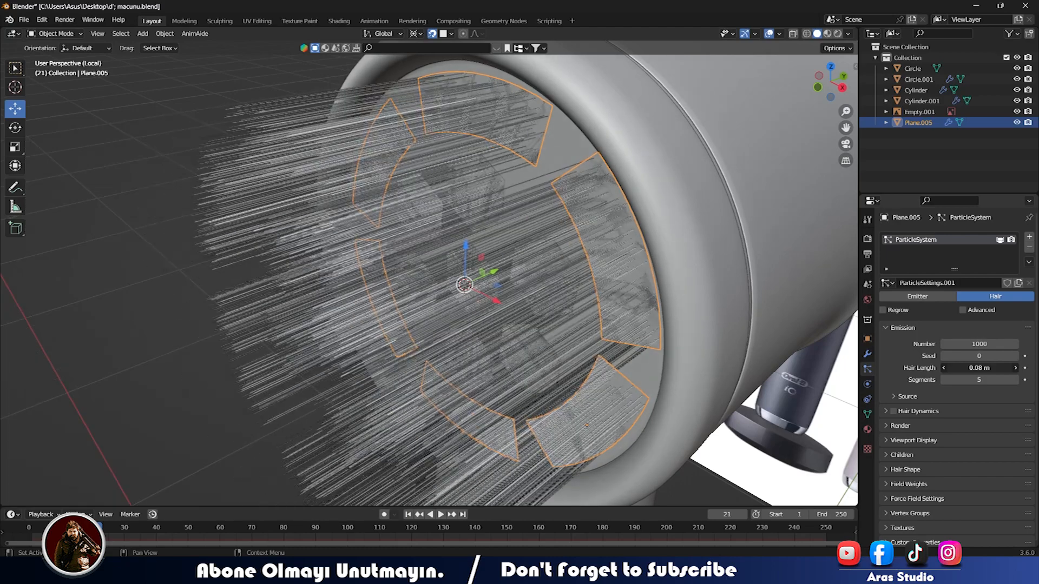
scroll(255, 262, "down", 3)
left_click(255, 261)
mouse_move(255, 261)
middle_mouse_down()
mouse_move(362, 230)
mouse_move(482, 243)
mouse_move(232, 259)
mouse_move(373, 284)
middle_mouse_up()
scroll(481, 242, "down", 3)
scroll(295, 279, "up", 4)
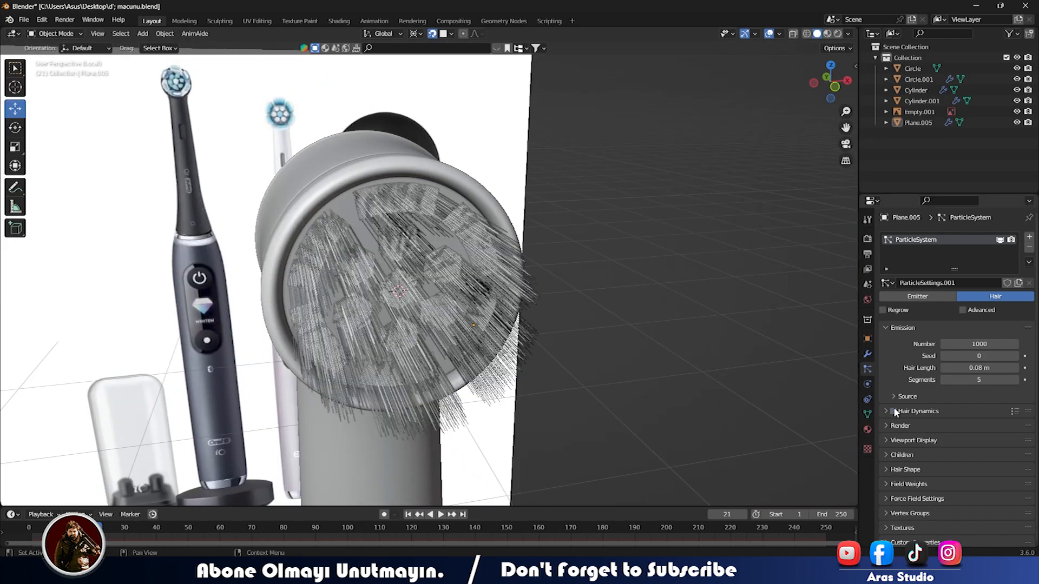
Step: Set the hair strand shape of the curved outer tufts to 0.395
left_click(902, 397)
left_click(902, 397)
left_click(893, 473)
left_click_drag(978, 510, 1013, 486)
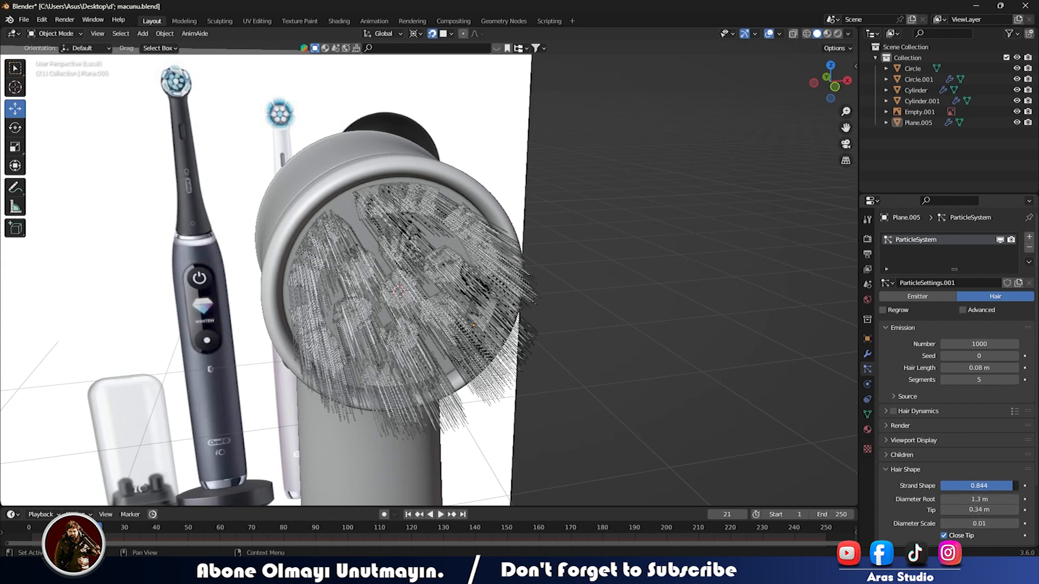
scroll(902, 493, "down", 3)
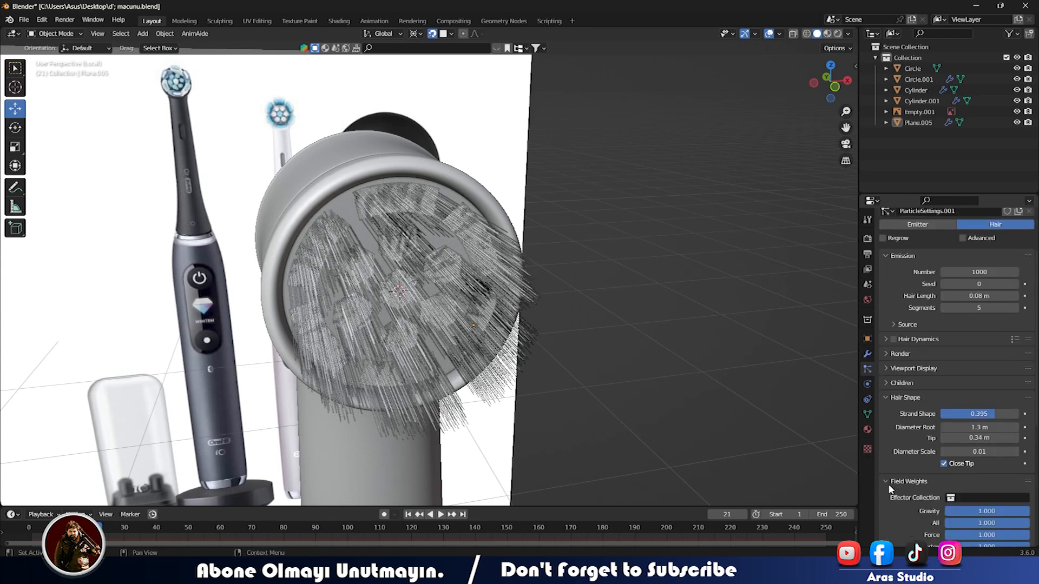
Step: Set the hair children to Interpolated for both the curved outer tufts and the hexagonal tufts
left_click(888, 381)
left_click(949, 398)
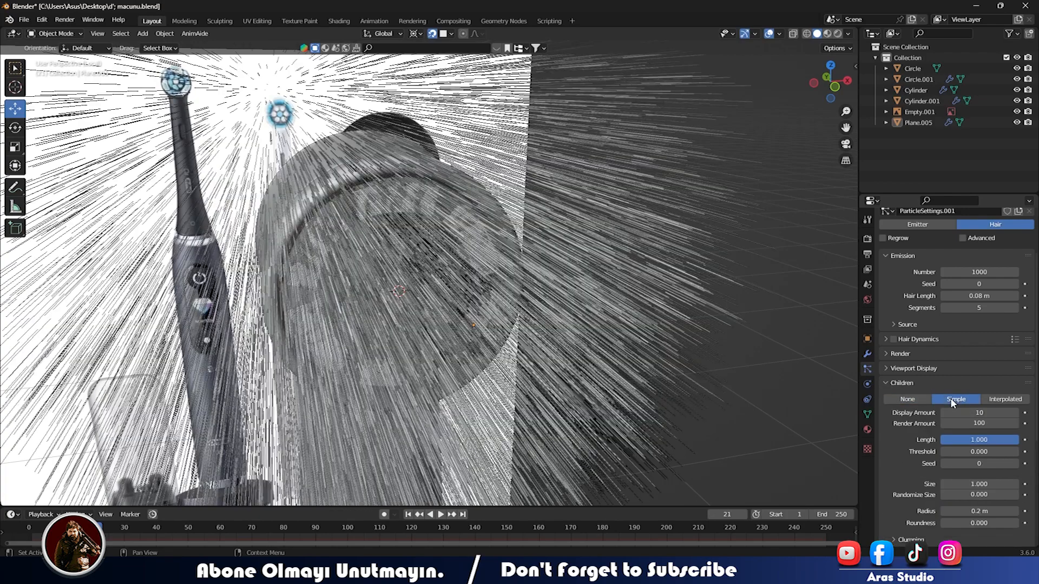
left_click(997, 398)
mouse_move(441, 304)
middle_mouse_down()
mouse_move(289, 287)
mouse_move(317, 277)
middle_mouse_up()
left_click(396, 284)
left_click(999, 401)
left_click(134, 206)
middle_click_drag(249, 217, 459, 216)
Step: Show the model in Material Preview shading and examine the bristles from several sides
left_click(827, 34)
middle_click_drag(687, 227, 471, 293)
scroll(431, 328, "down", 7)
middle_click_drag(431, 328, 399, 301)
scroll(399, 301, "up", 10)
middle_click_drag(259, 222, 447, 220)
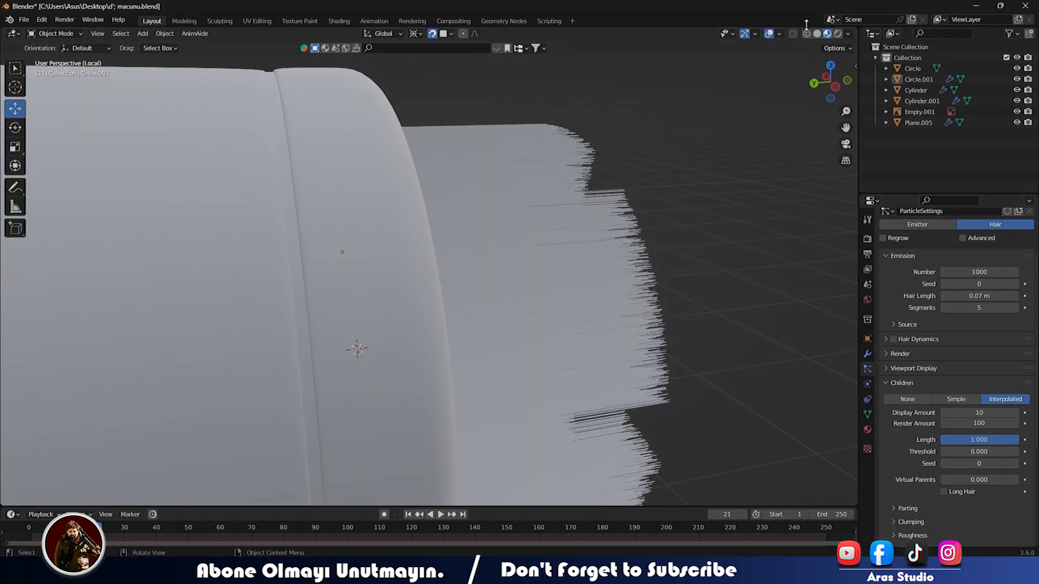